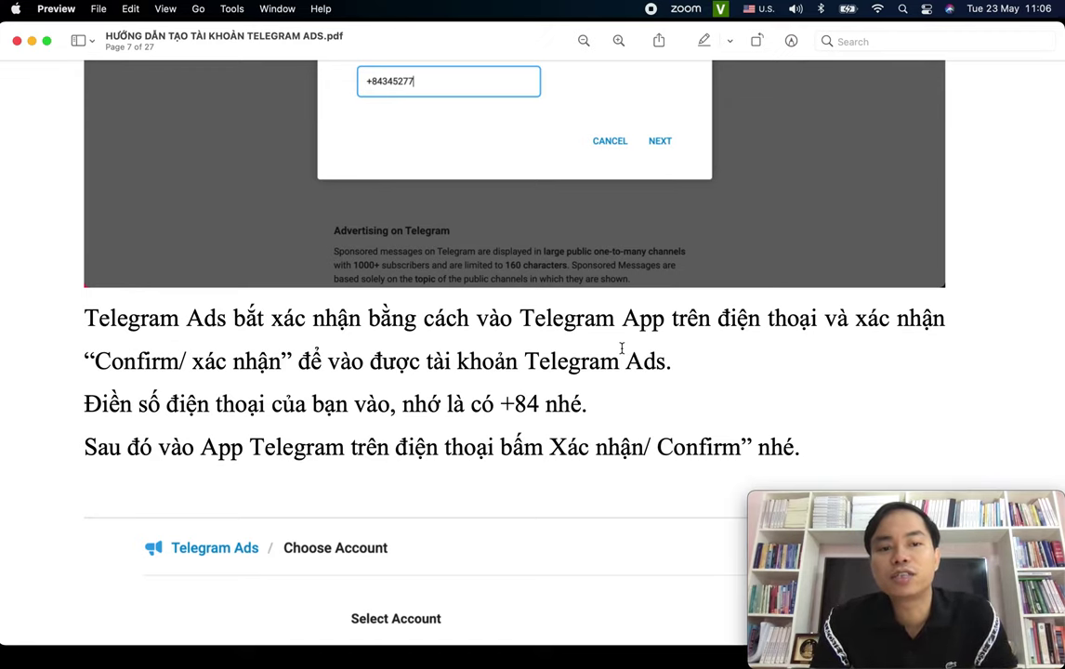
Read page 7 of the guide on confirming the login by phone and choosing a personal or organization ad account
scroll(622, 348, down, 5)
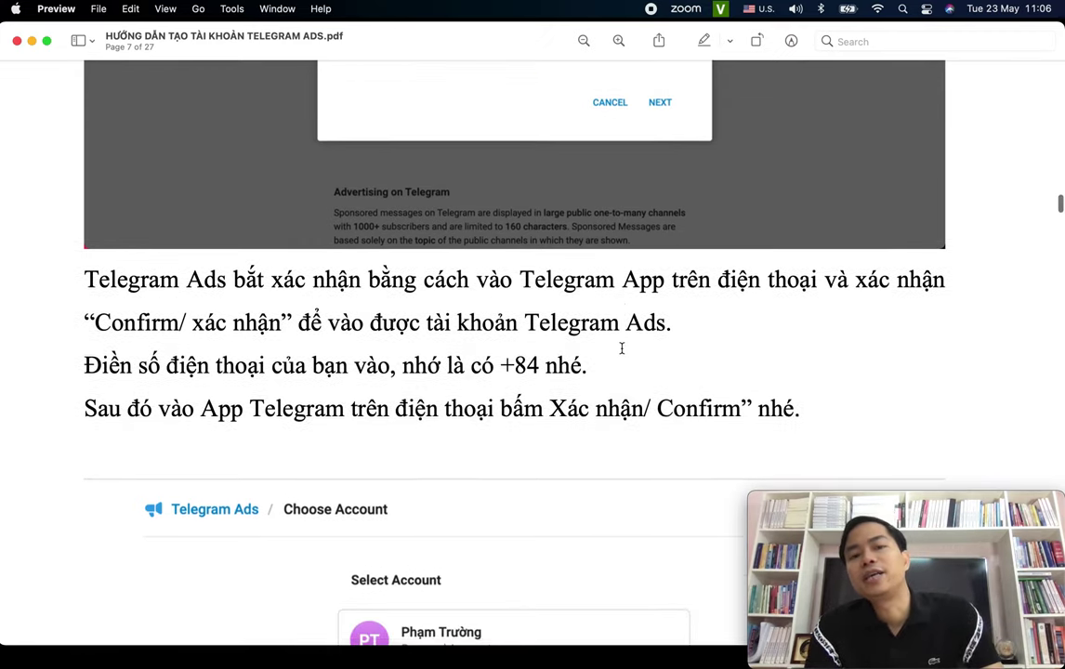
scroll(621, 348, down, 3)
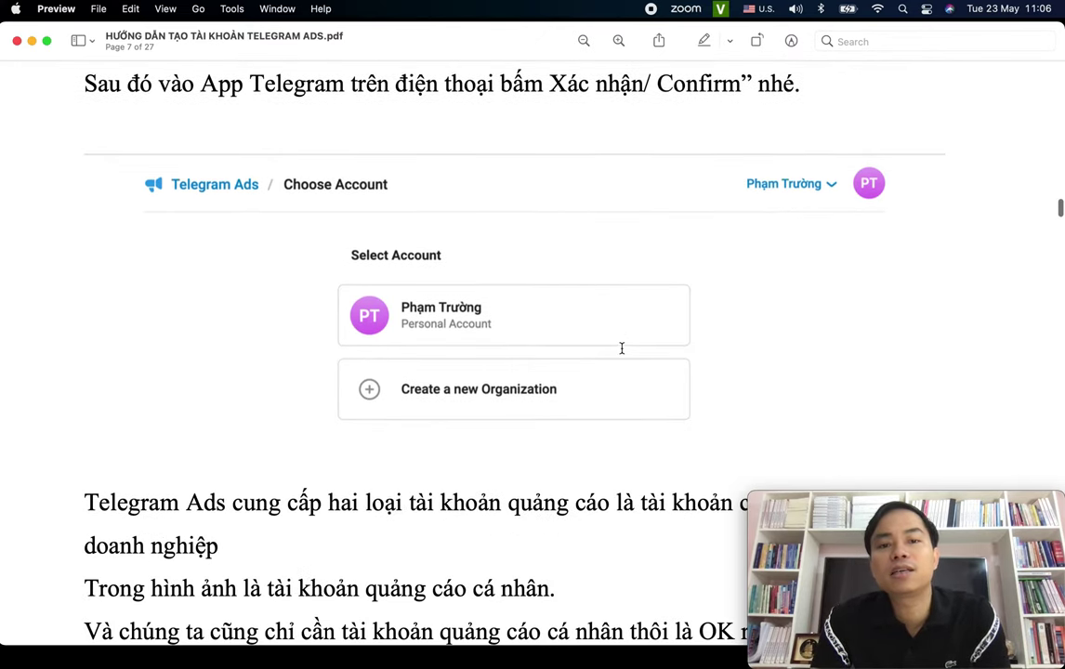
scroll(630, 328, down, 4)
scroll(638, 309, down, 4)
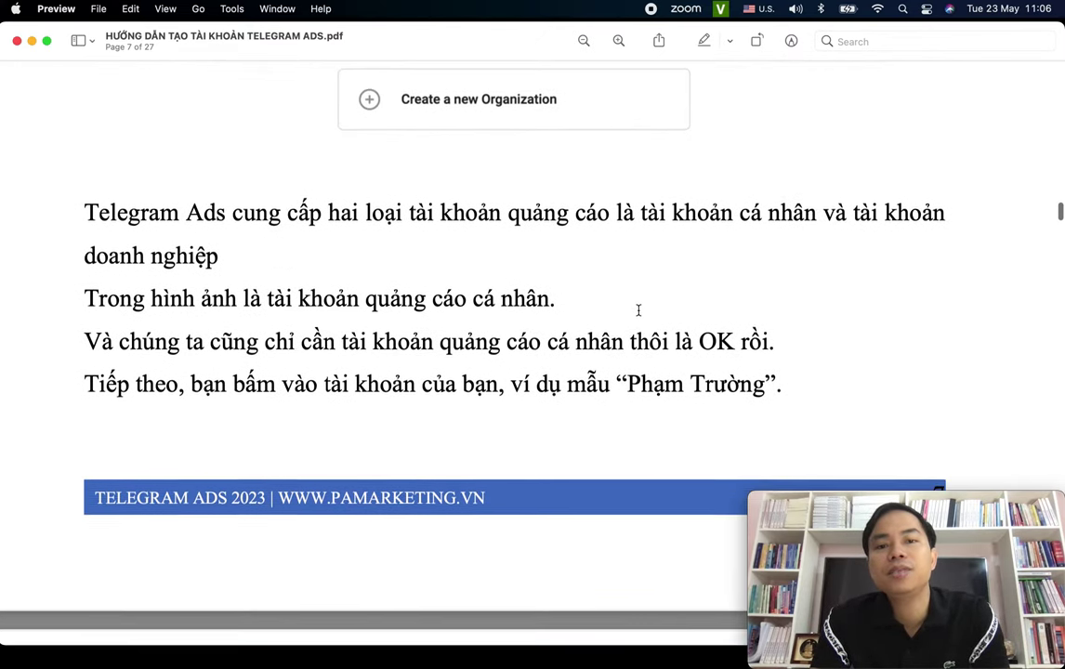
scroll(360, 232, down, 1)
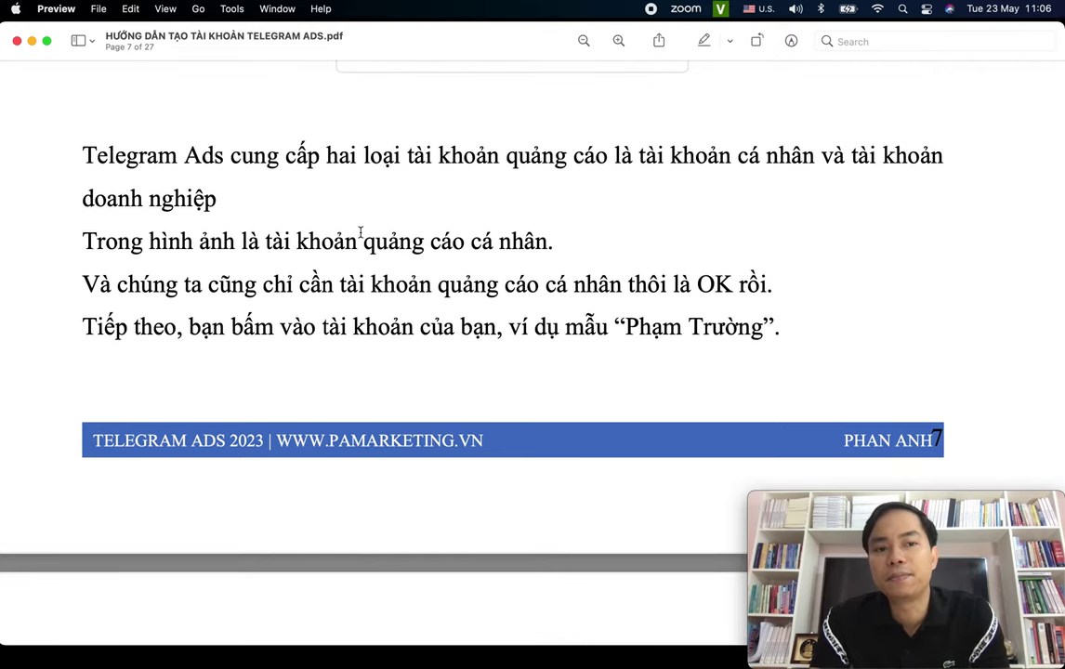
scroll(395, 314, down, 4)
scroll(395, 314, up, 3)
scroll(395, 314, down, 4)
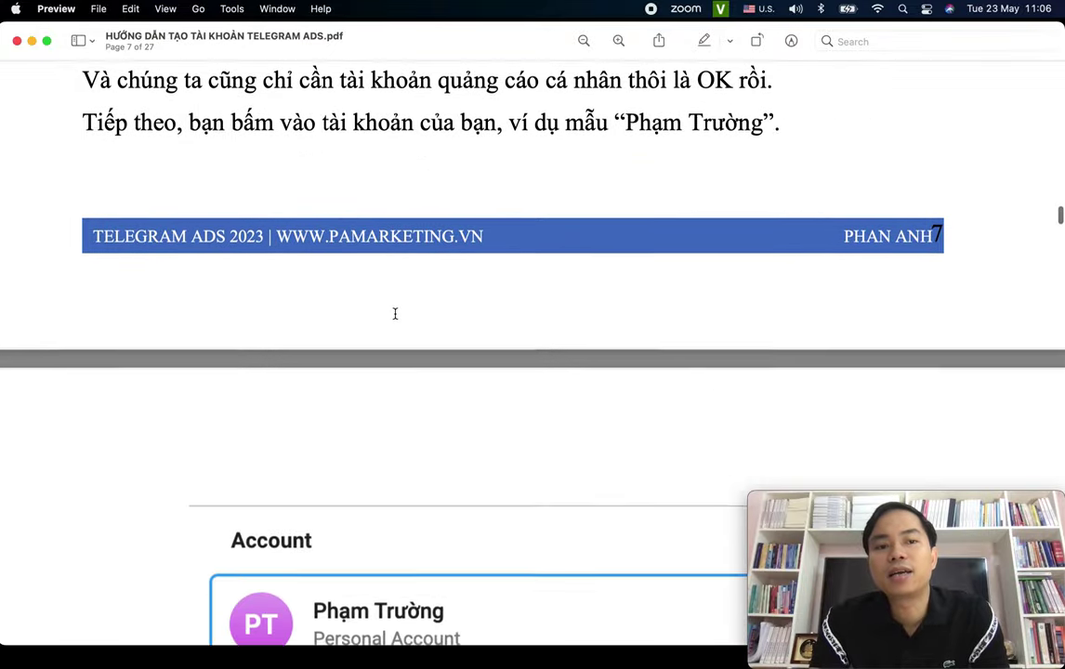
Examine the advertiser profile form on page 8 of the guide, from the account selection through the personal info fields to saving
scroll(395, 314, down, 10)
scroll(395, 314, up, 2)
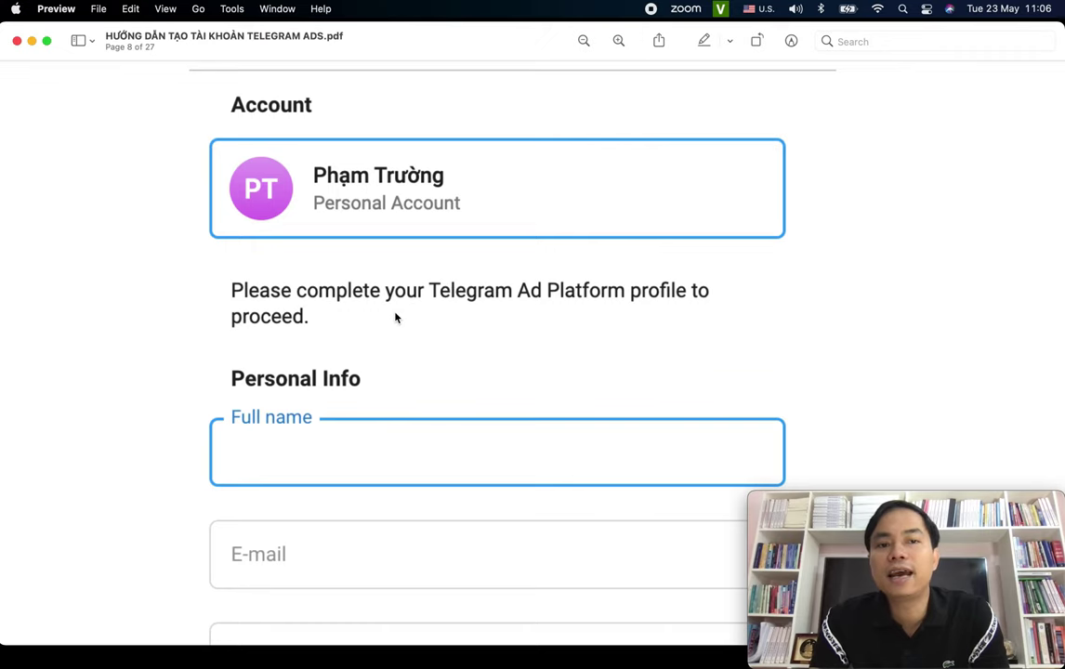
scroll(416, 300, up, 2)
scroll(416, 300, down, 1)
scroll(417, 301, up, 2)
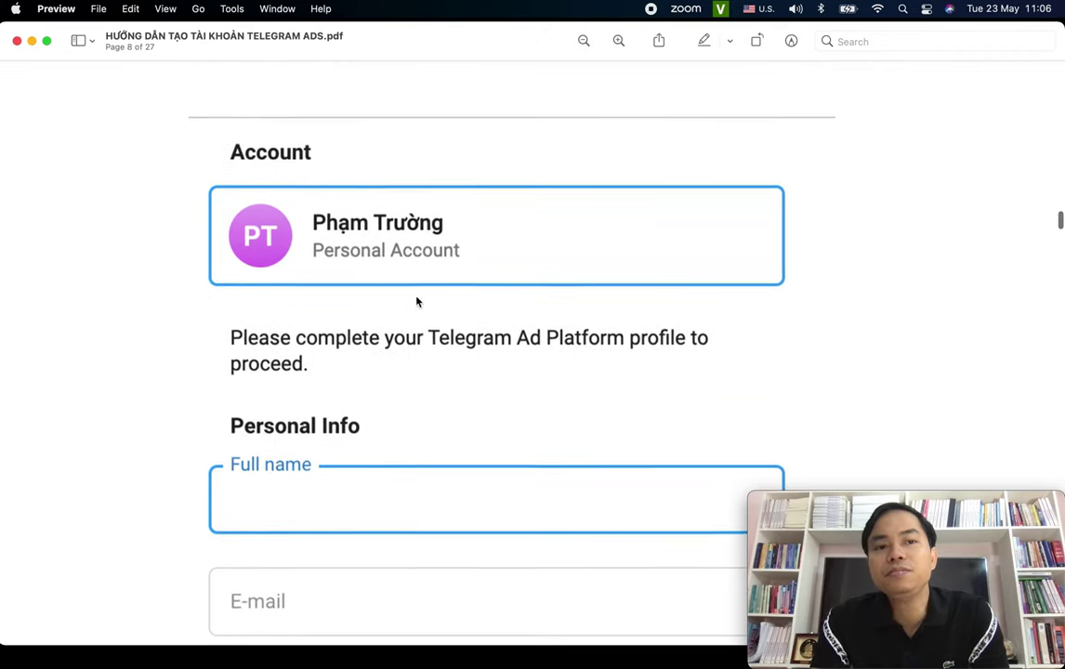
scroll(417, 301, down, 2)
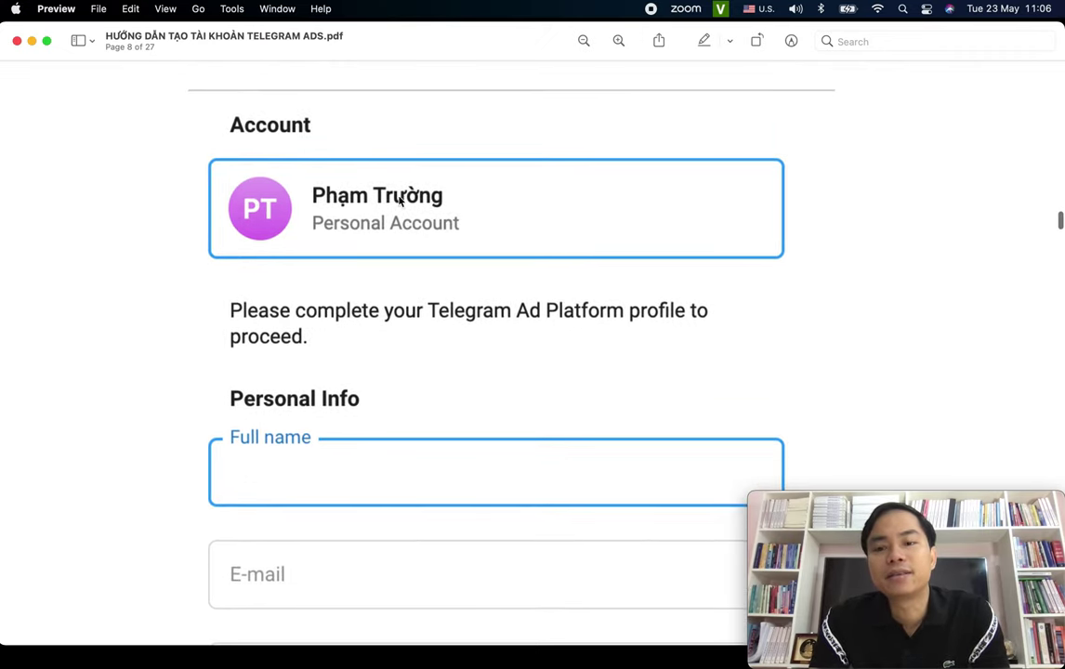
scroll(391, 409, down, 4)
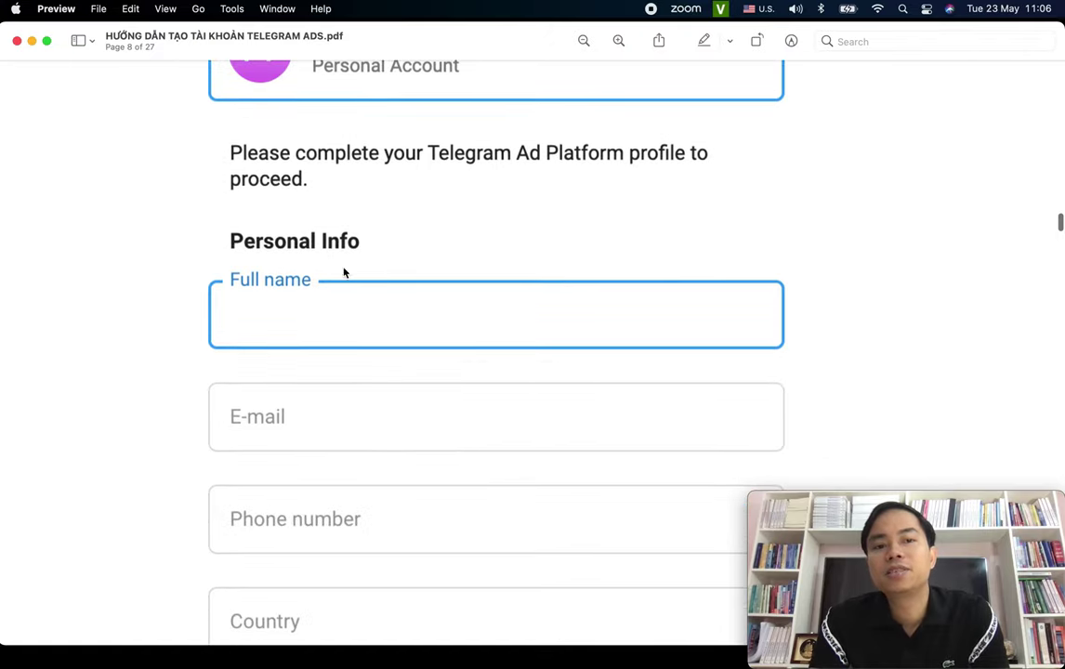
scroll(353, 274, down, 1)
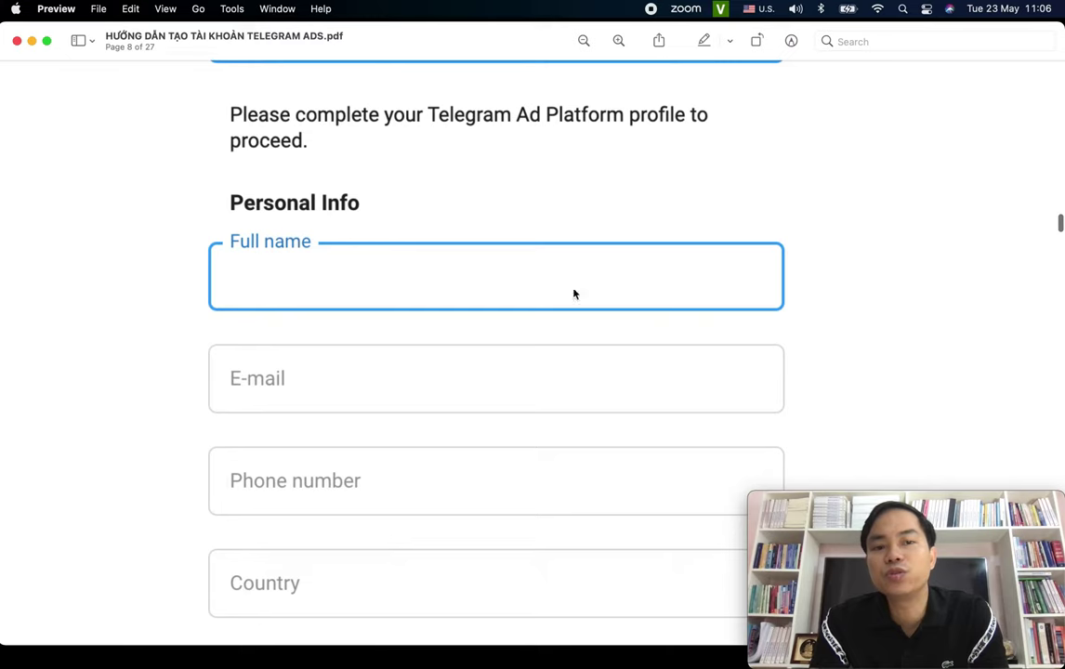
scroll(573, 294, down, 3)
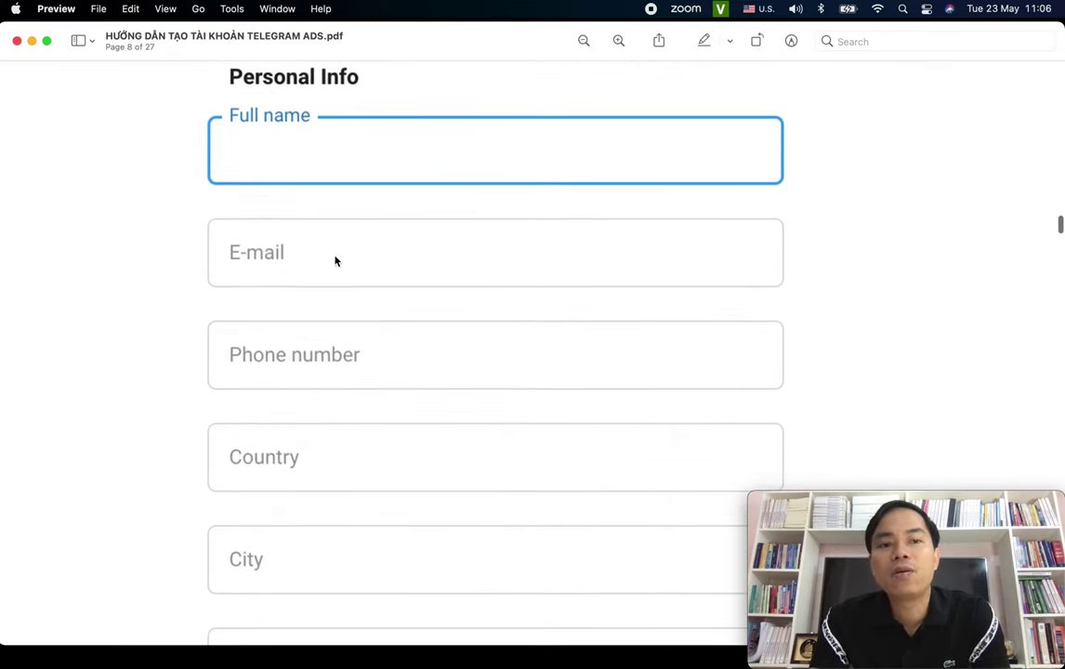
scroll(728, 260, down, 2)
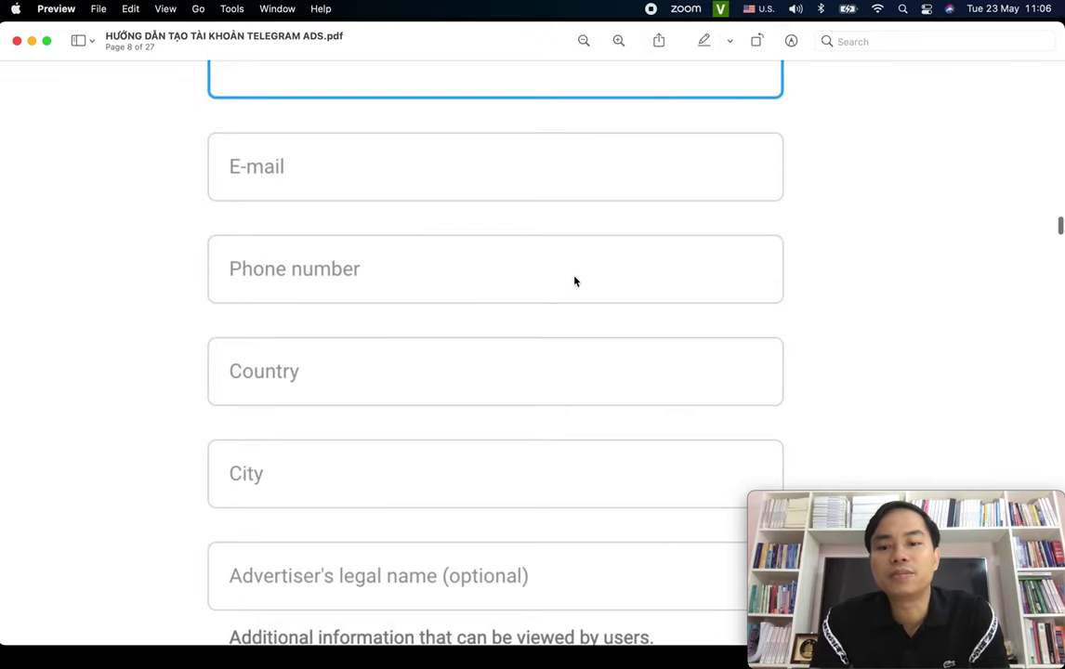
scroll(574, 281, down, 1)
scroll(377, 303, down, 1)
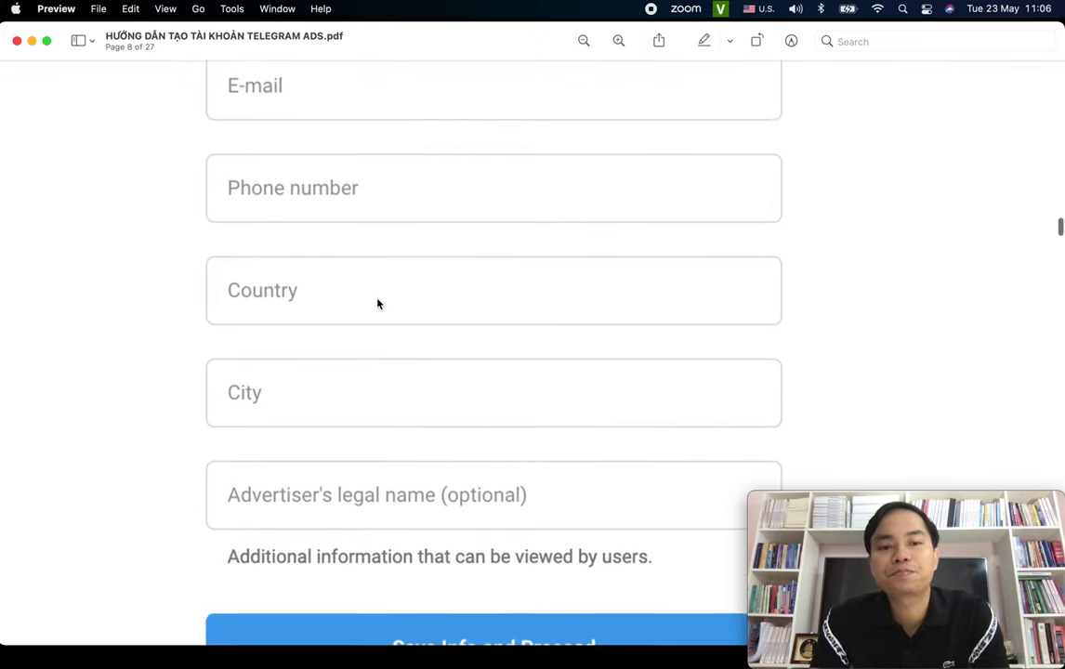
scroll(716, 344, down, 3)
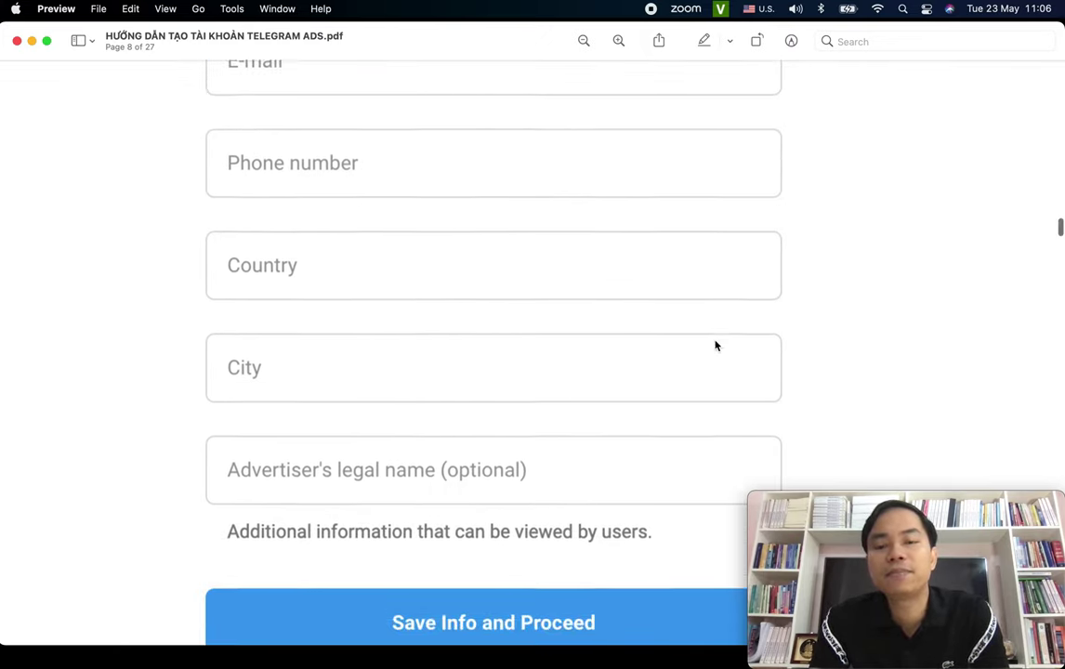
scroll(730, 293, down, 2)
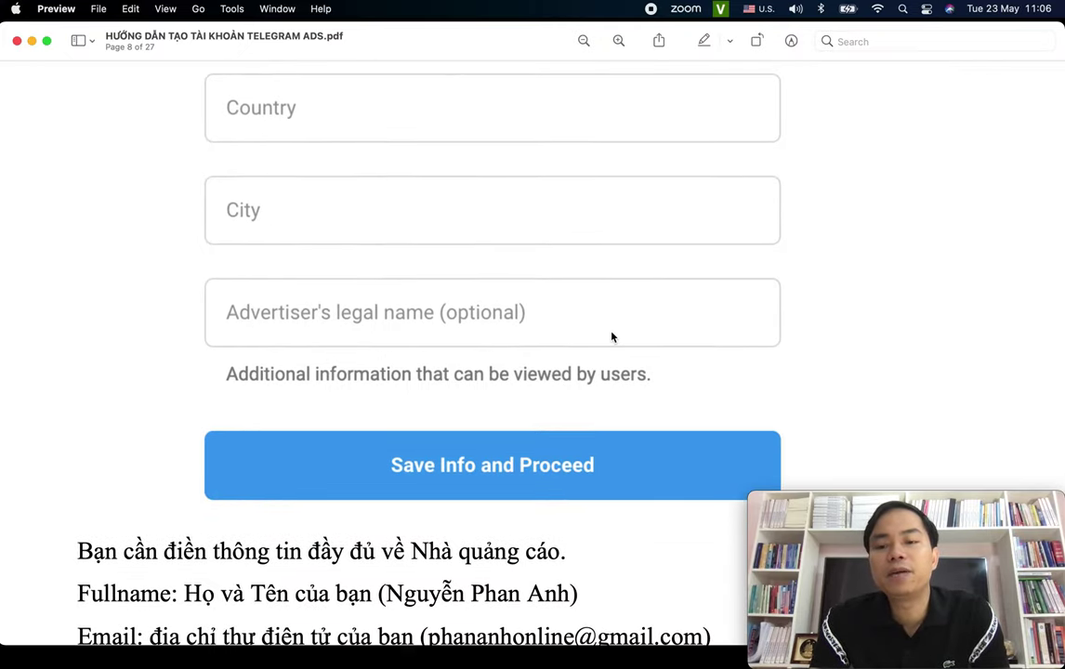
scroll(509, 449, down, 2)
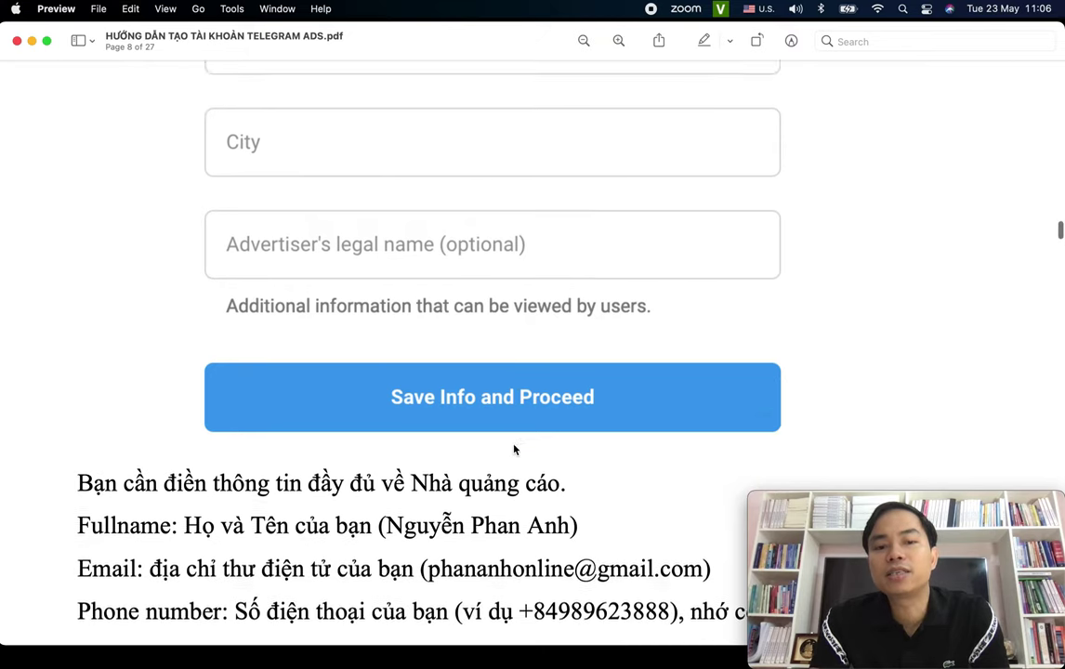
scroll(514, 449, down, 1)
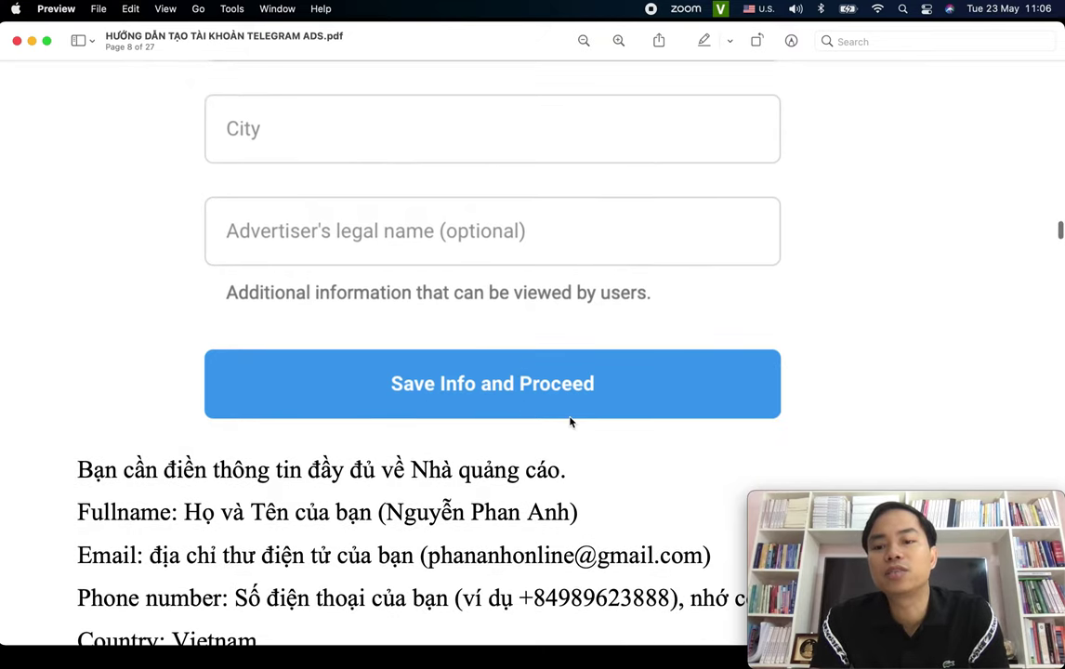
Read the guide's instructions for filling in the advertiser details and its completed profile example on pages 8 and 9
scroll(521, 399, down, 5)
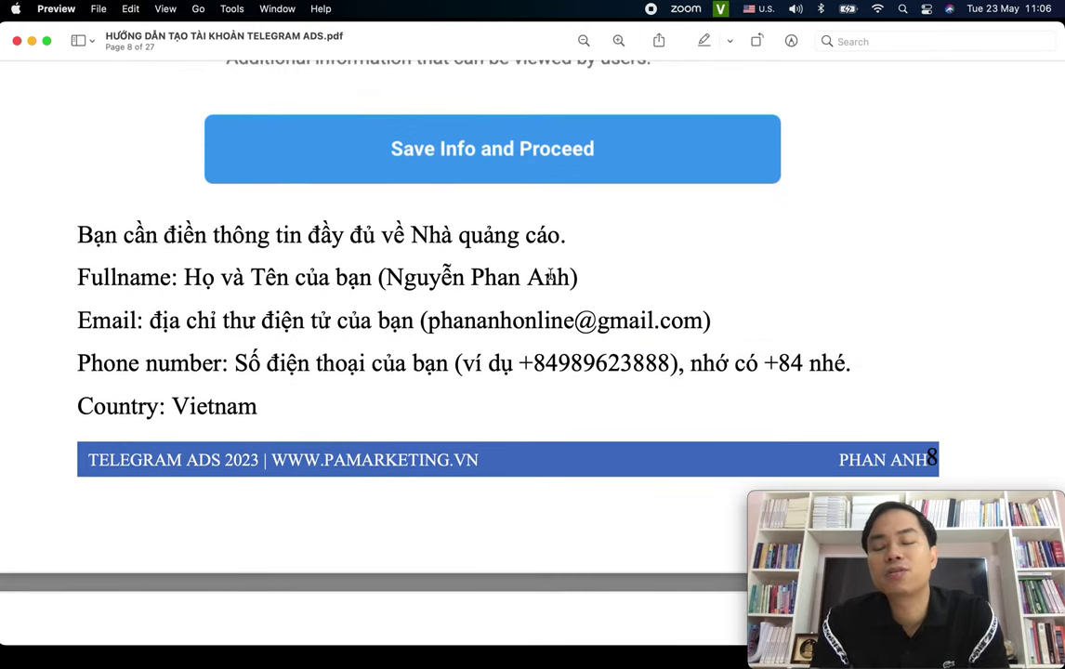
scroll(550, 276, down, 15)
scroll(550, 274, down, 7)
scroll(550, 274, down, 12)
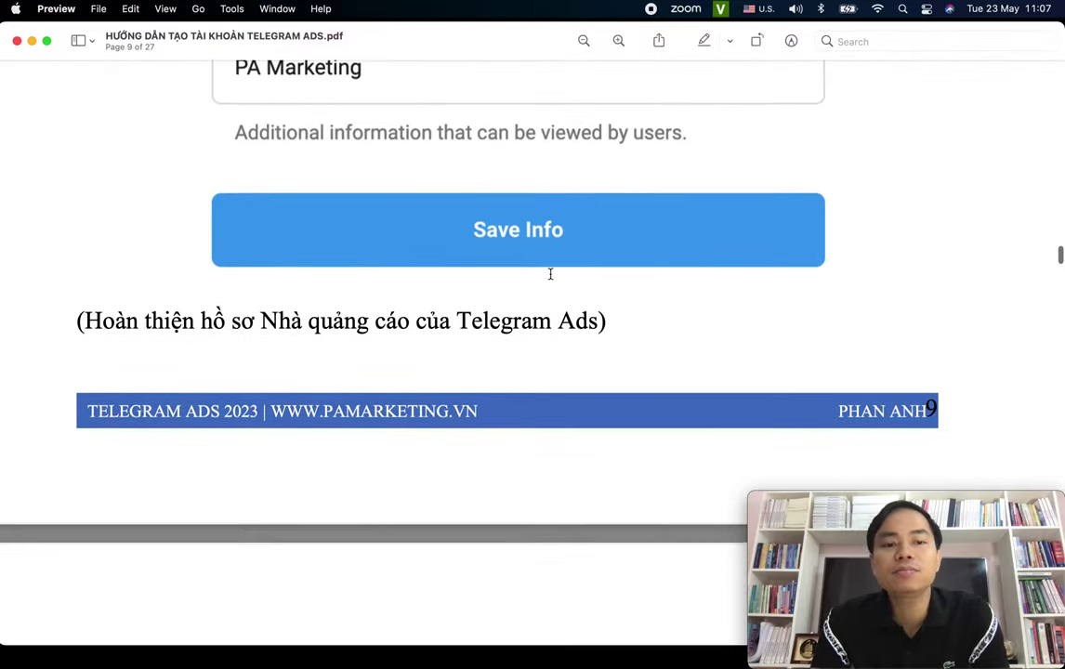
Review the sponsored message example on page 10, open the video link beneath it, and close that browser tab
scroll(550, 274, down, 13)
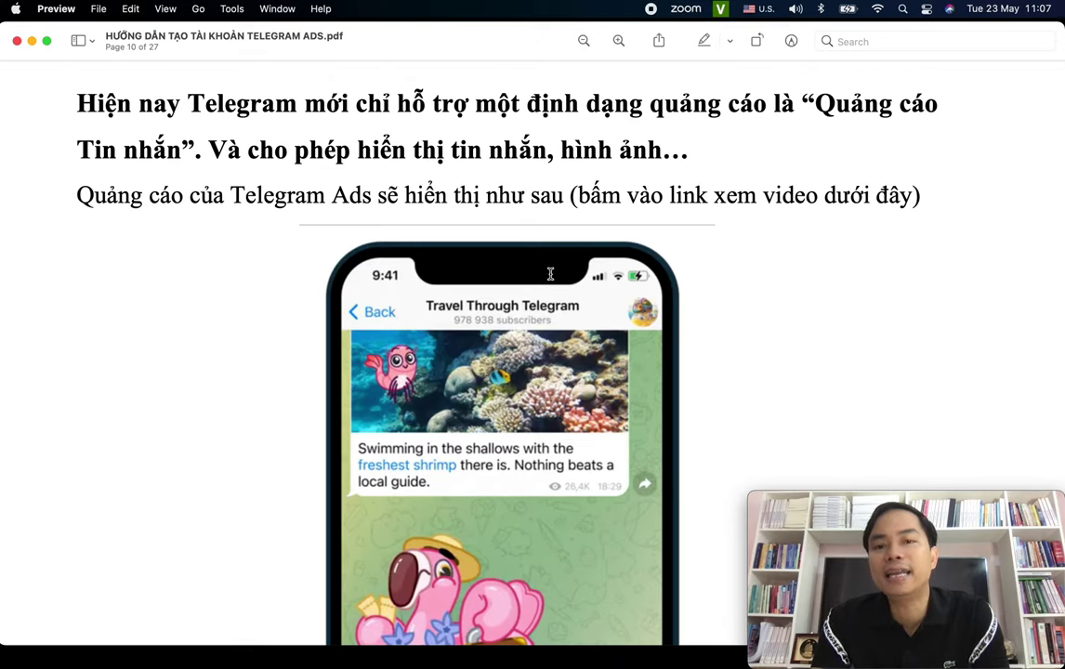
scroll(543, 426, down, 2)
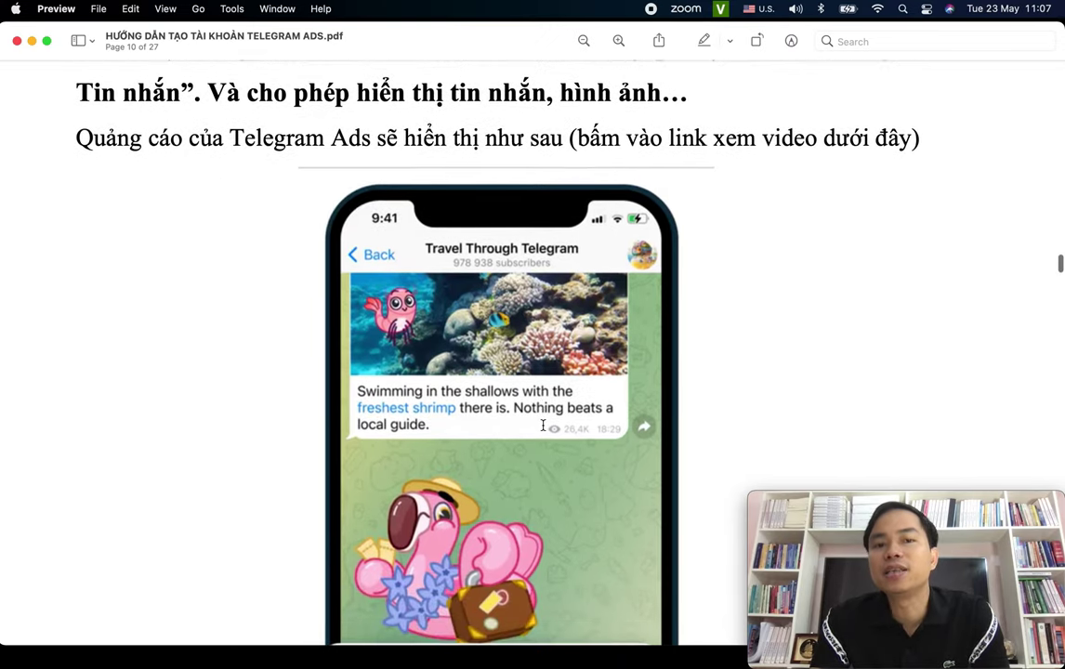
scroll(543, 426, down, 1)
scroll(543, 426, down, 6)
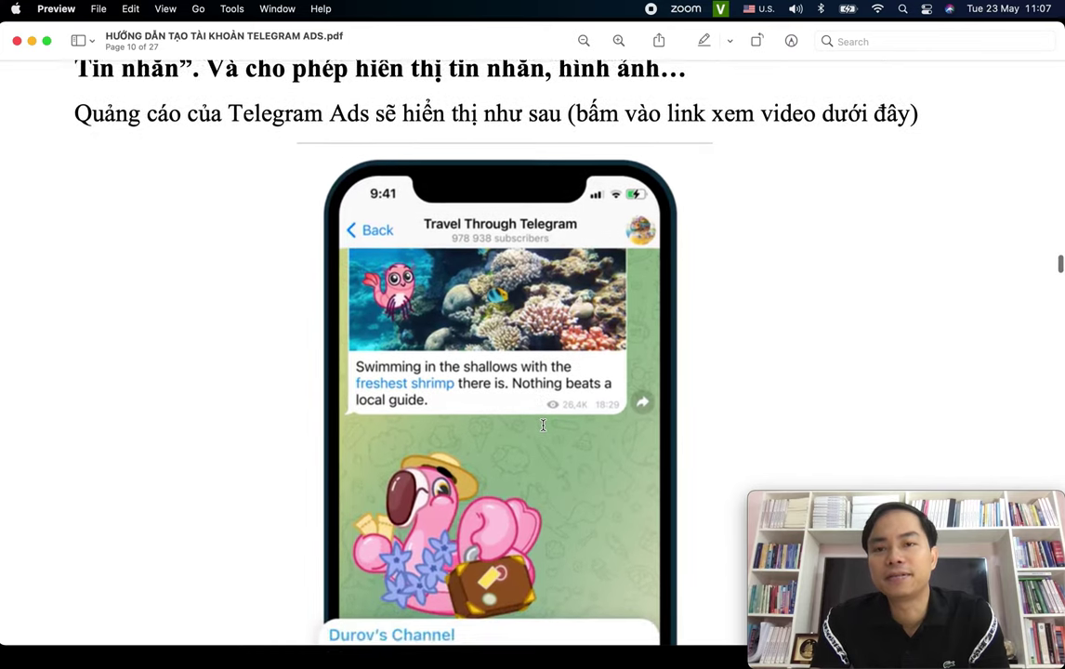
scroll(492, 437, down, 6)
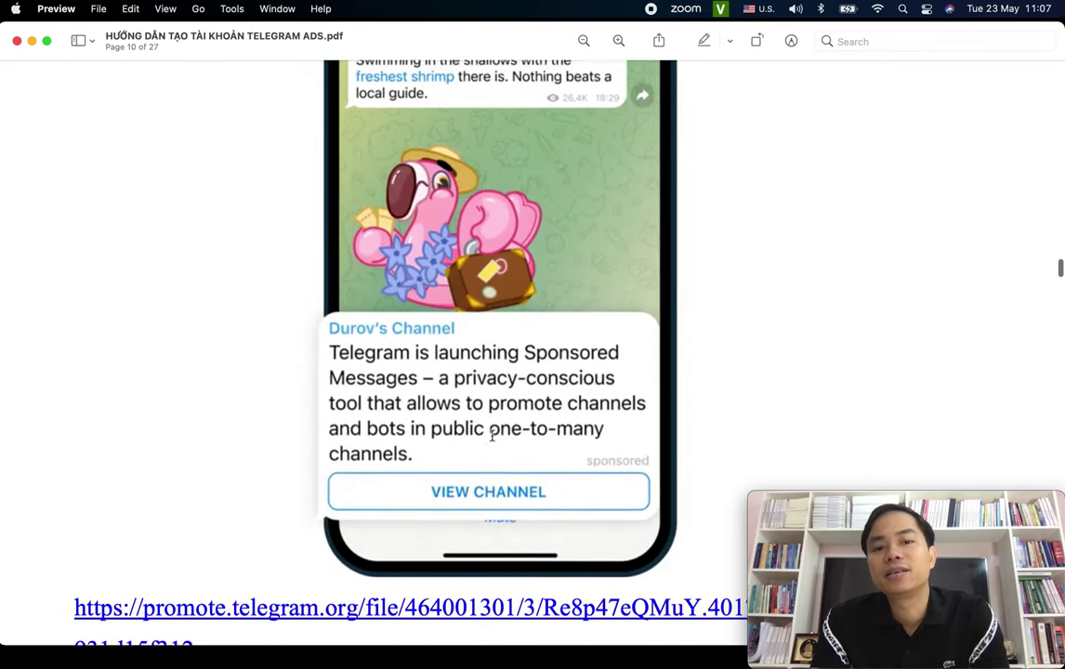
click(441, 602)
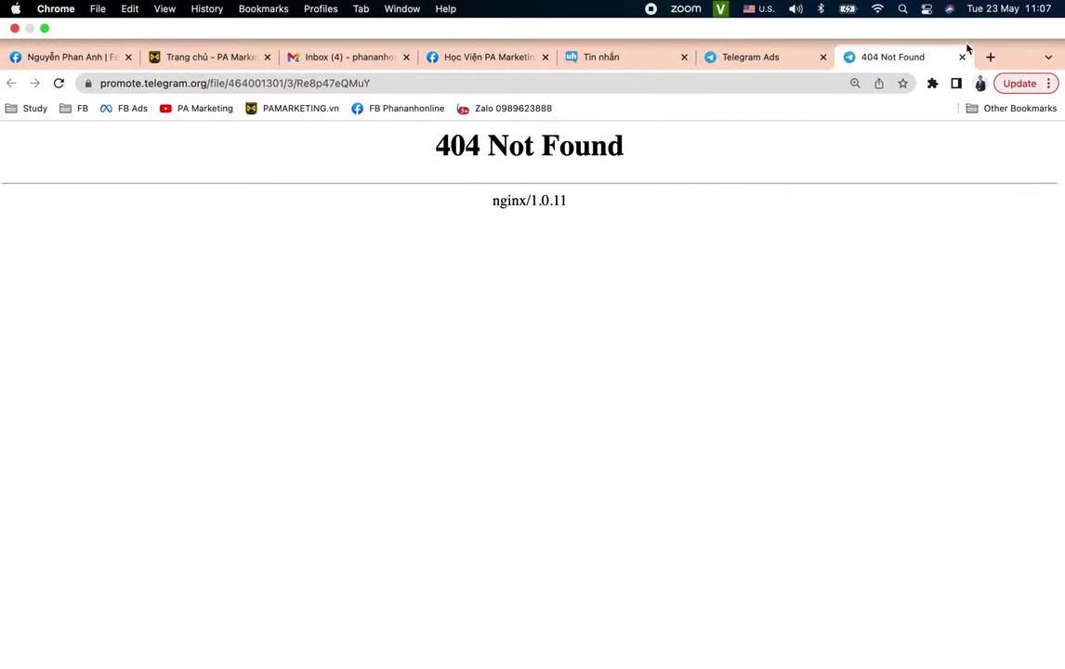
click(962, 57)
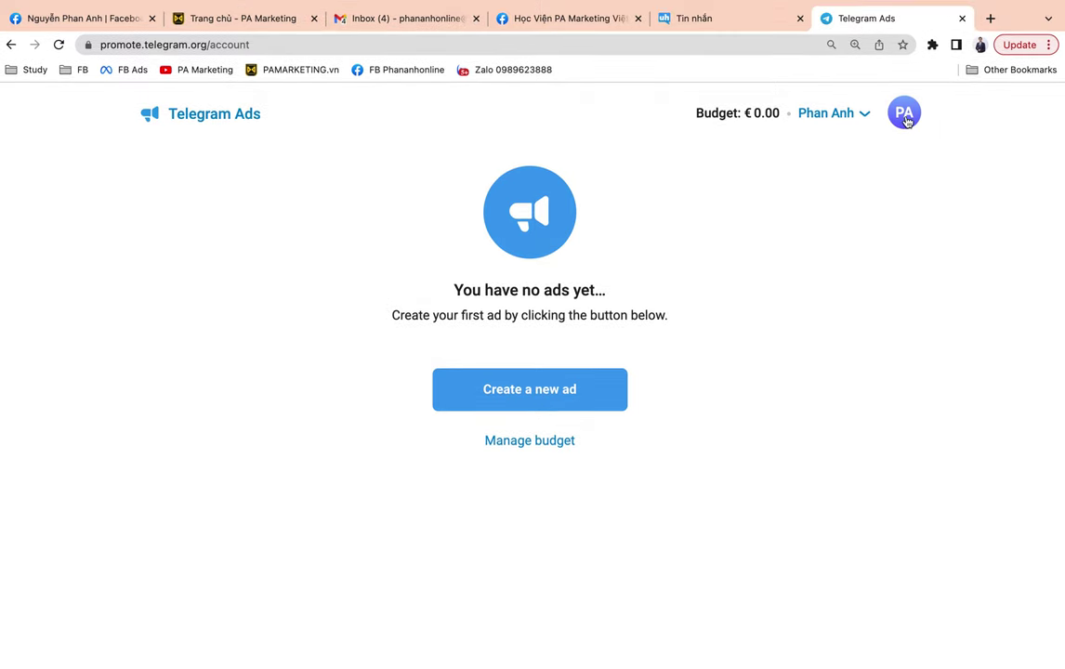
Start creating a new ad from the Telegram Ads account page
click(210, 124)
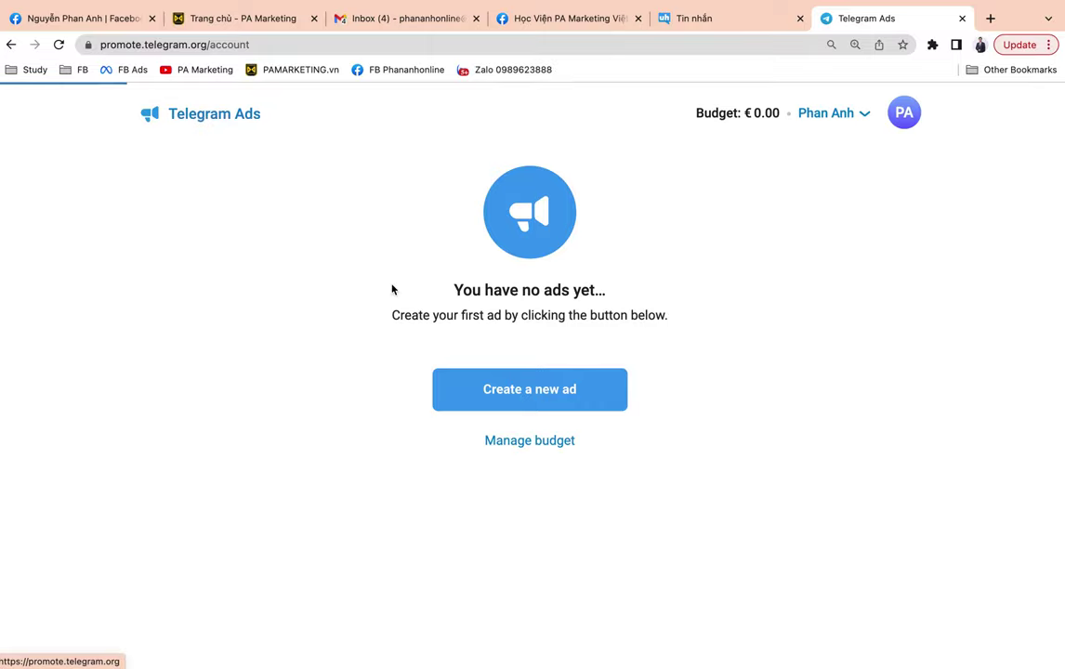
click(543, 397)
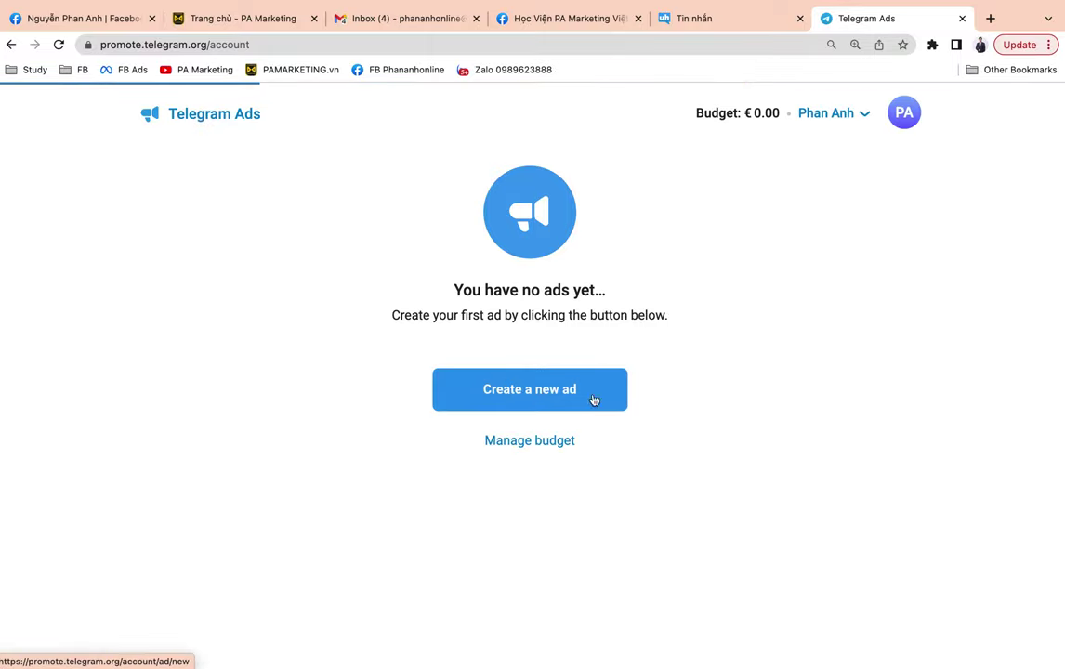
scroll(481, 397, down, 1)
scroll(481, 397, up, 1)
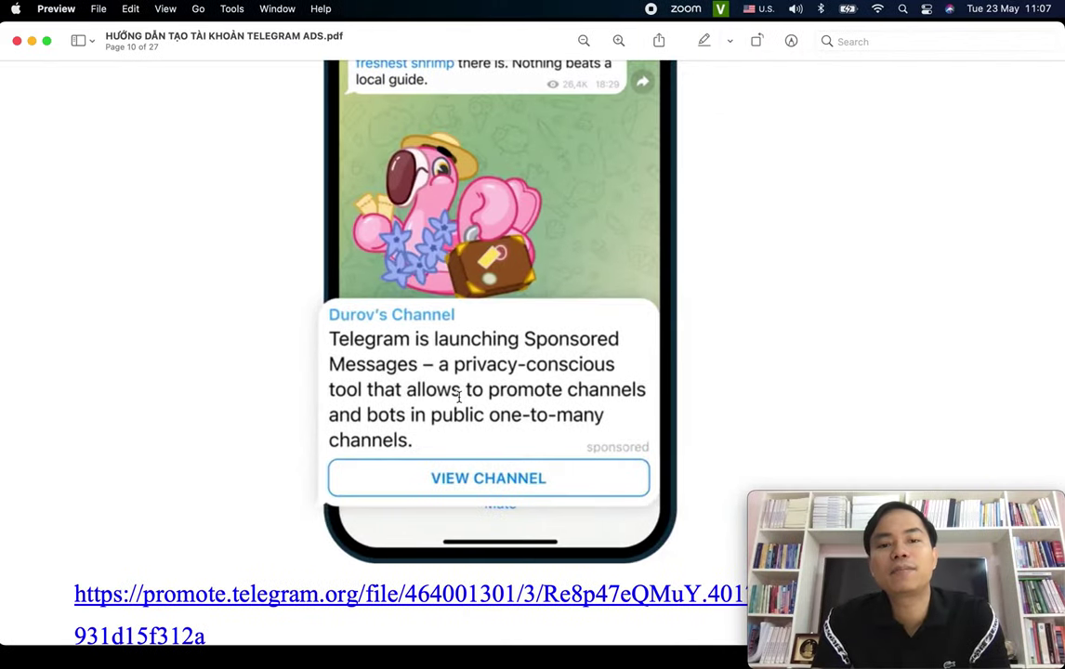
Read the start of section 2 on page 11 of the PDF guide, about creating Telegram ad campaigns on a computer
scroll(458, 397, down, 10)
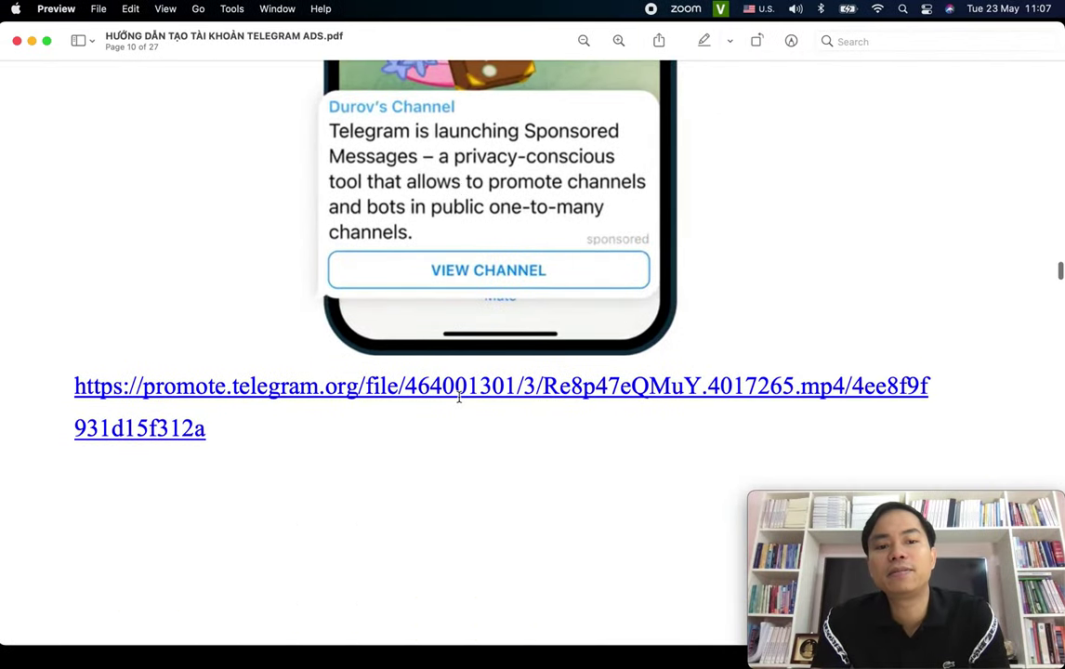
scroll(458, 397, up, 2)
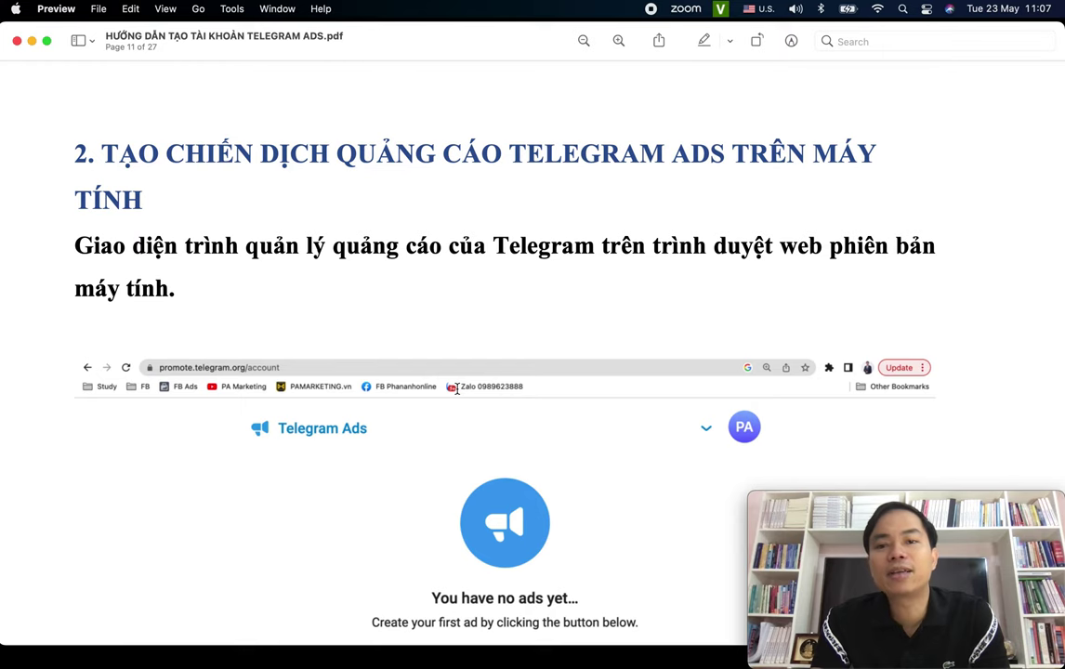
scroll(456, 388, down, 1)
Switch to Chrome and examine the New Ad page's address, heading, ad fields and targeting options
key(super+Tab)
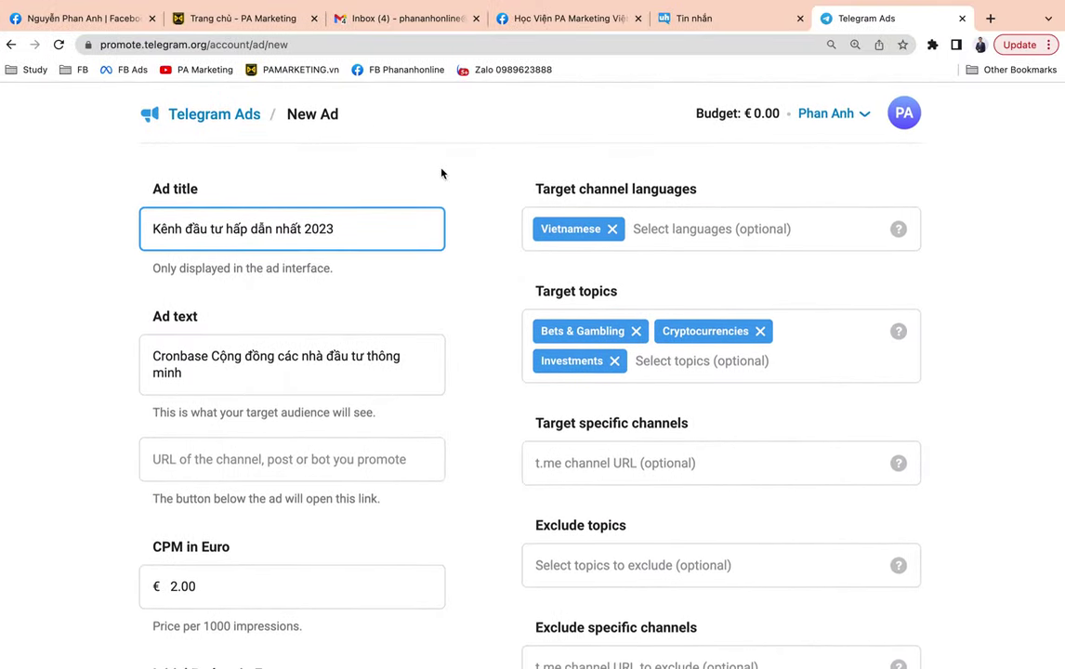
click(364, 51)
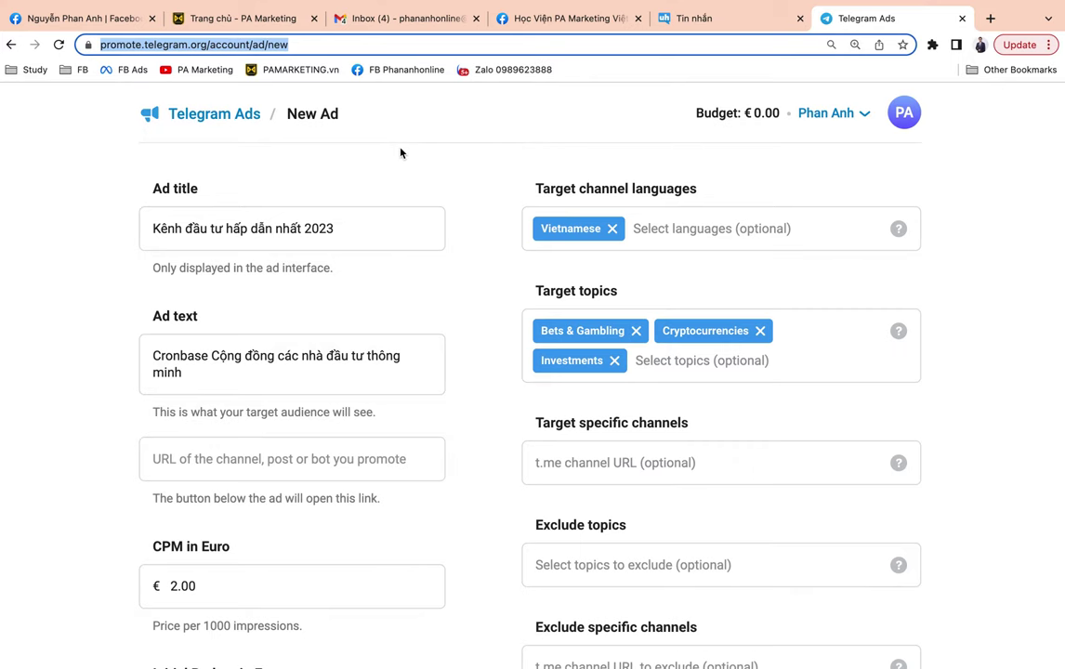
scroll(476, 302, down, 2)
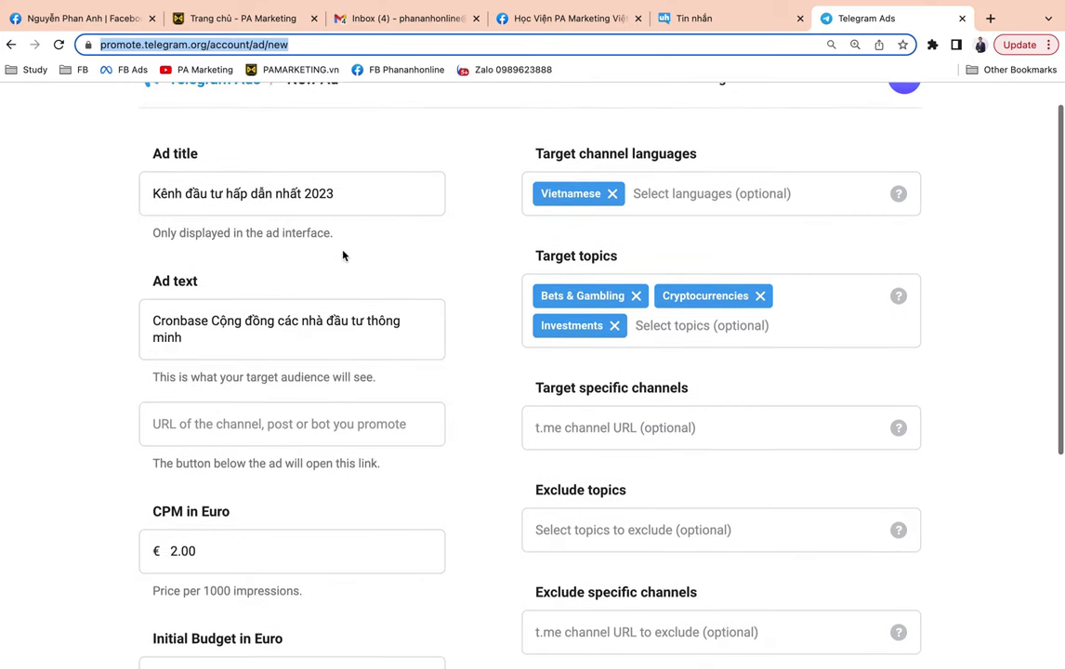
scroll(342, 254, up, 2)
click(265, 111)
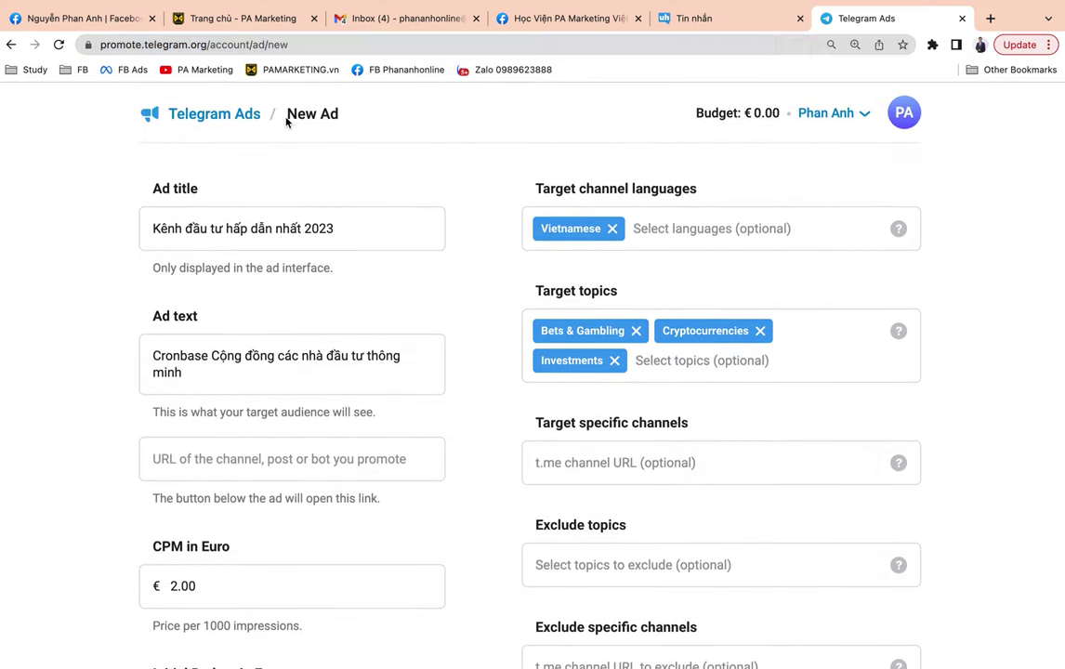
triple_click(369, 113)
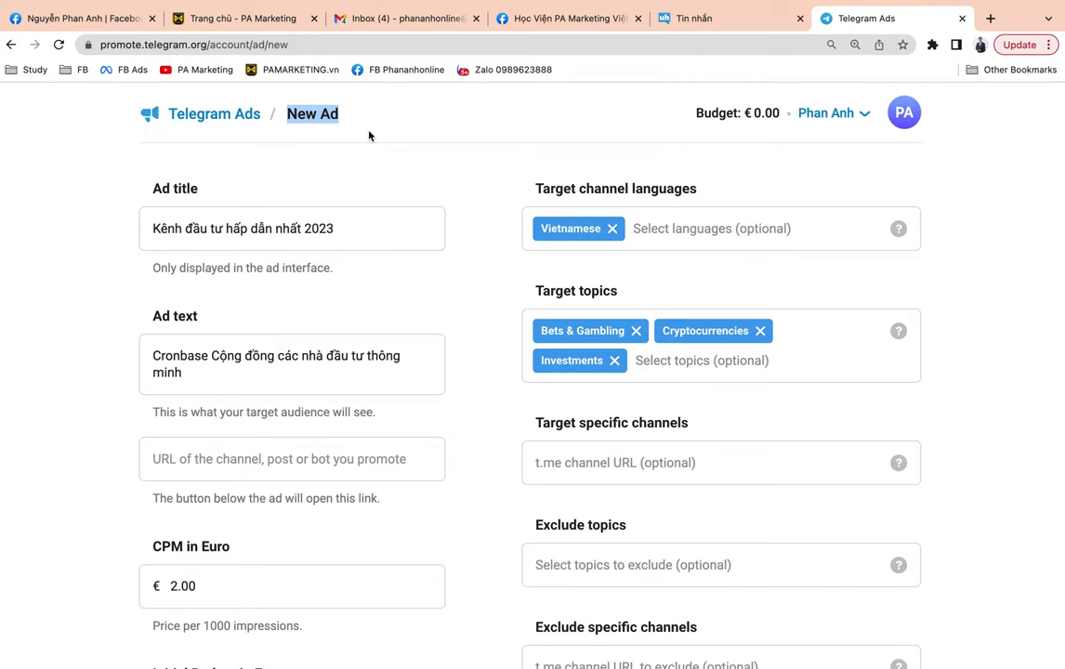
Examine the Ad title field and its current text in the New Ad form
key(super+equal)
key(super+equal)
key(super+equal)
key(super+minus)
scroll(348, 224, down, 1)
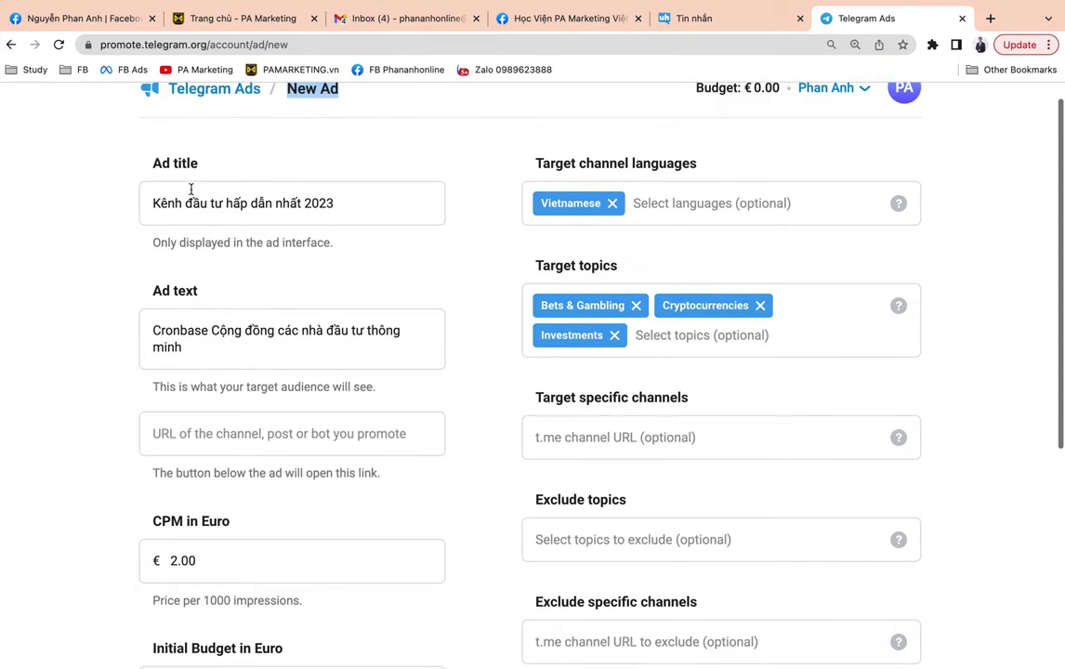
drag(130, 148, 270, 163)
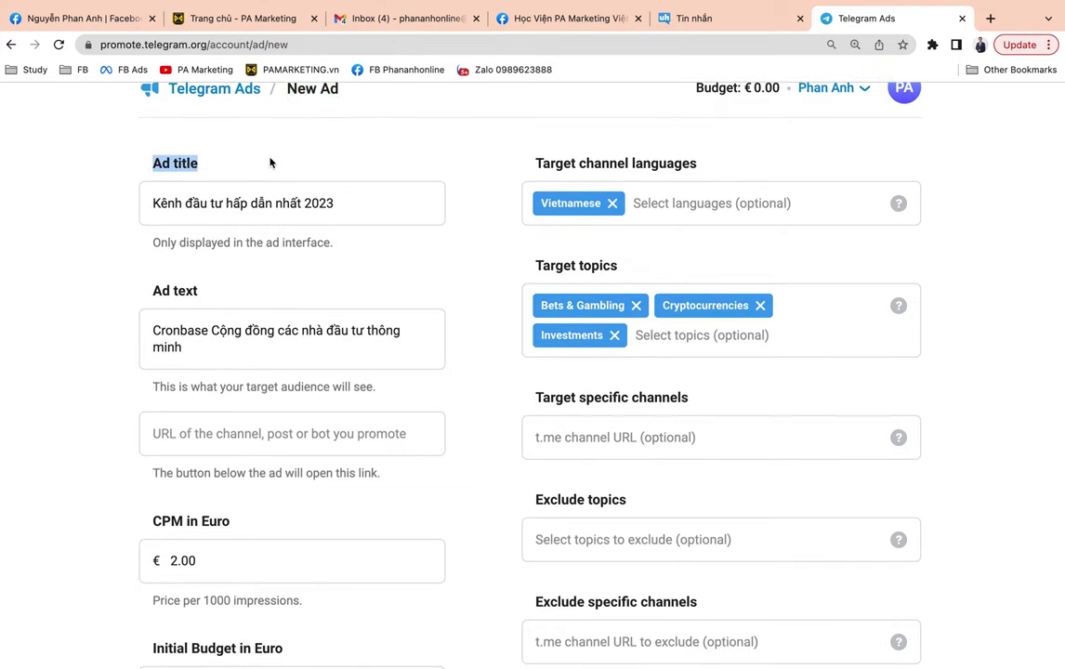
drag(371, 197, 98, 210)
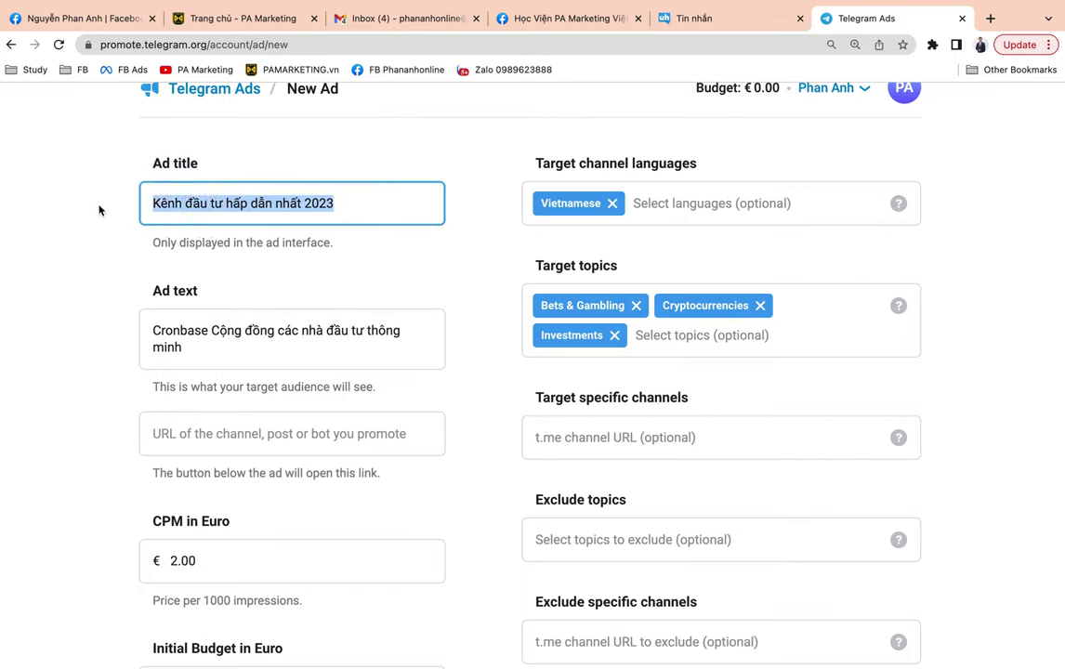
scroll(246, 279, down, 1)
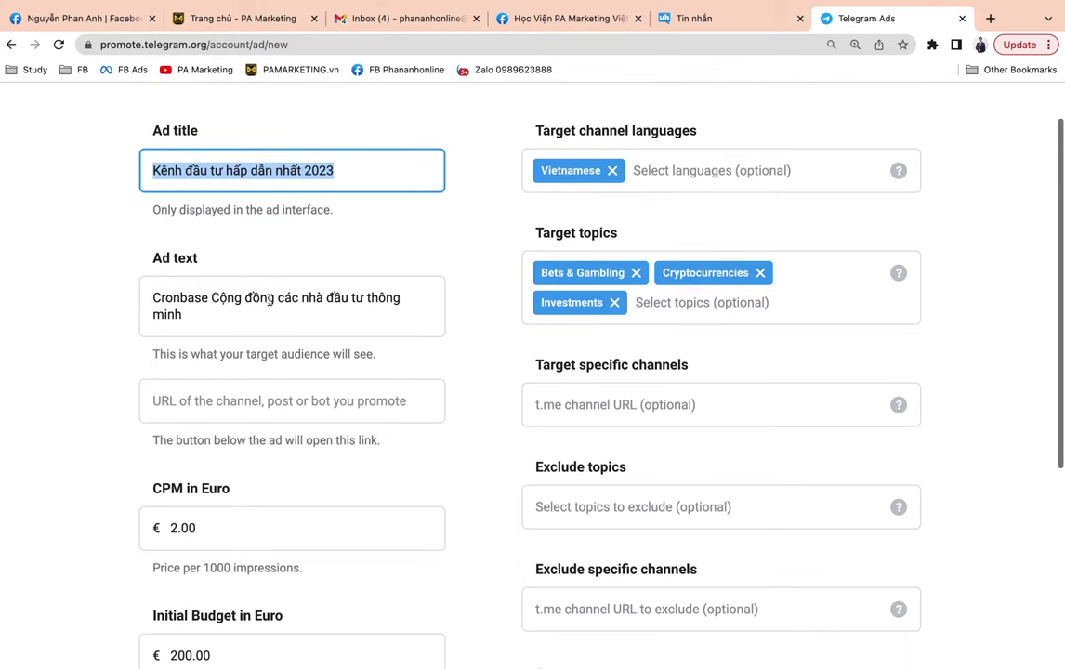
Remove the word "Cronbase" from the start of the ad text, and check the title, text and URL fields
drag(211, 301, 120, 307)
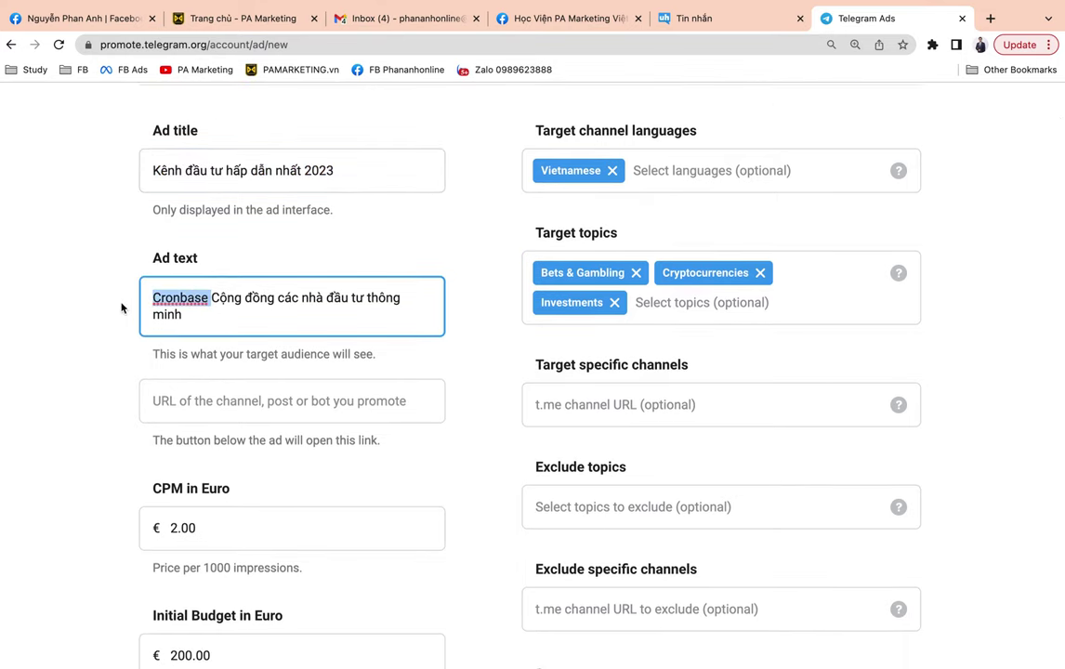
key(BackSpace)
drag(369, 160, 71, 180)
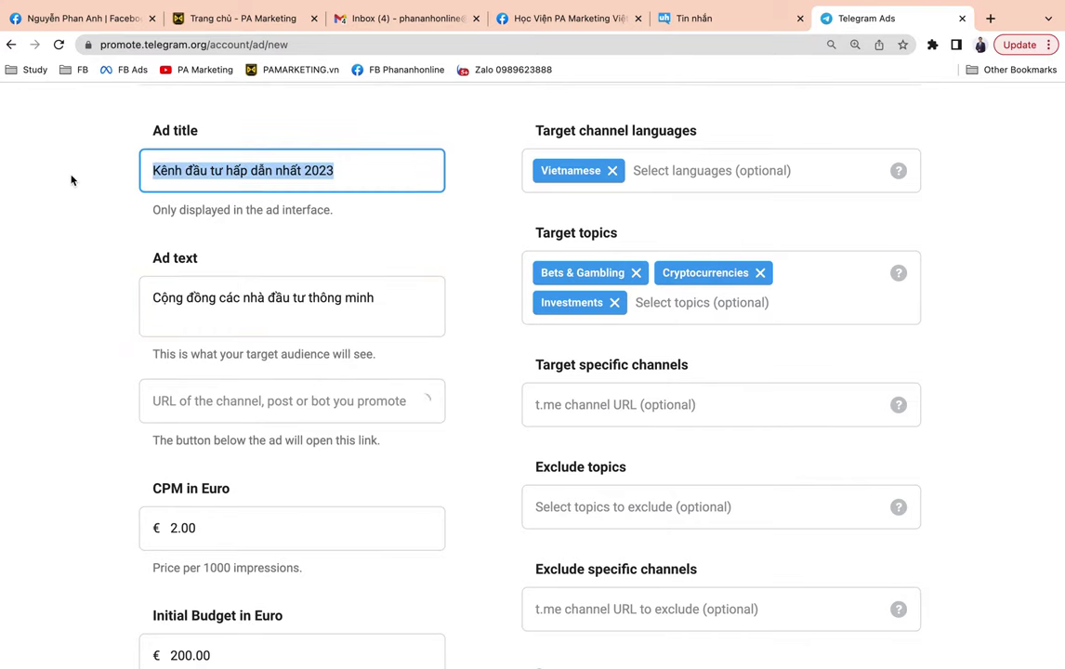
key(Tab)
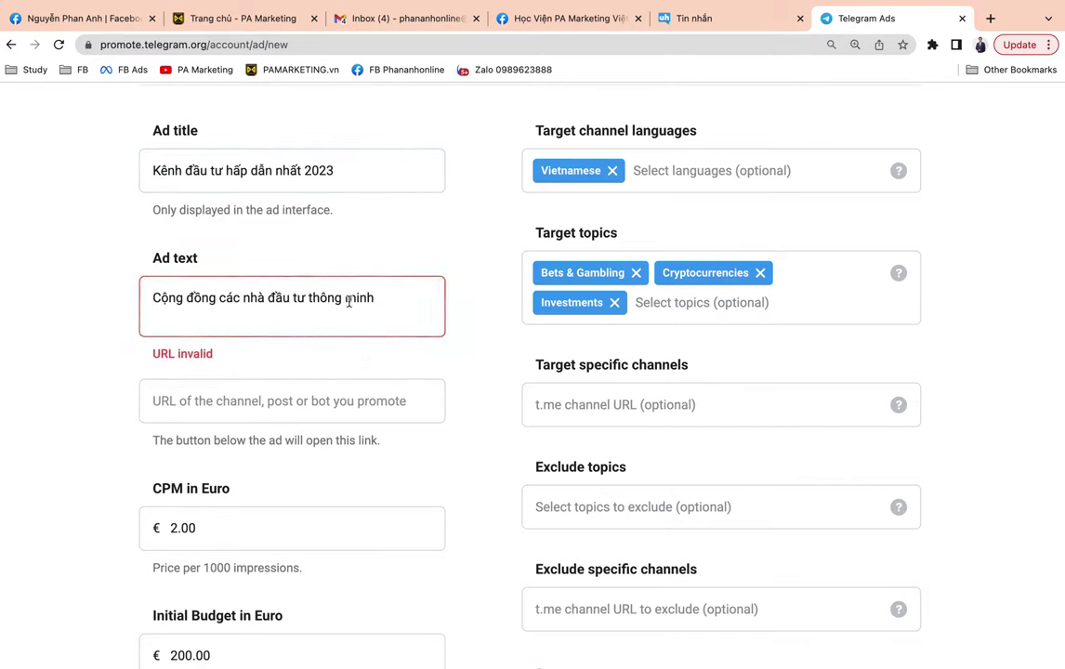
click(378, 175)
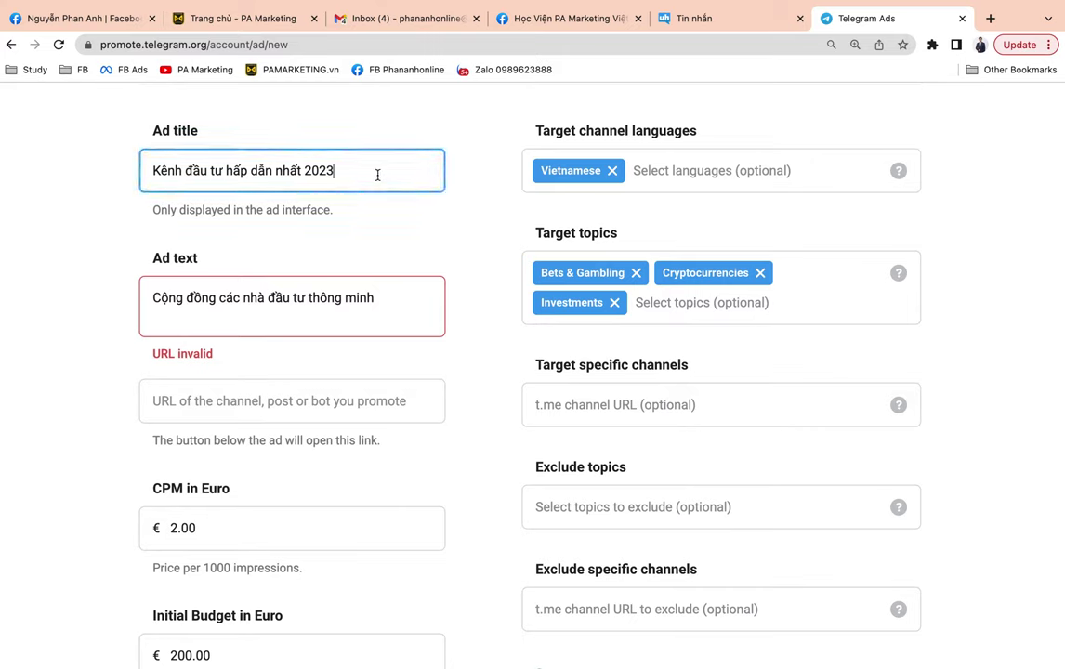
click(408, 313)
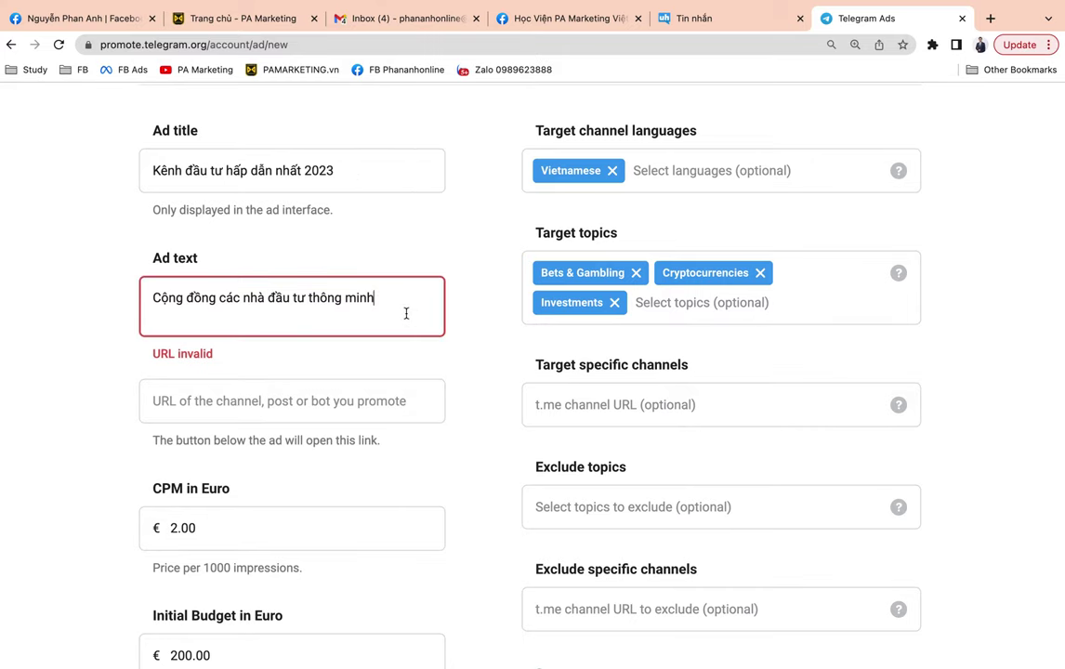
click(395, 397)
scroll(384, 406, down, 1)
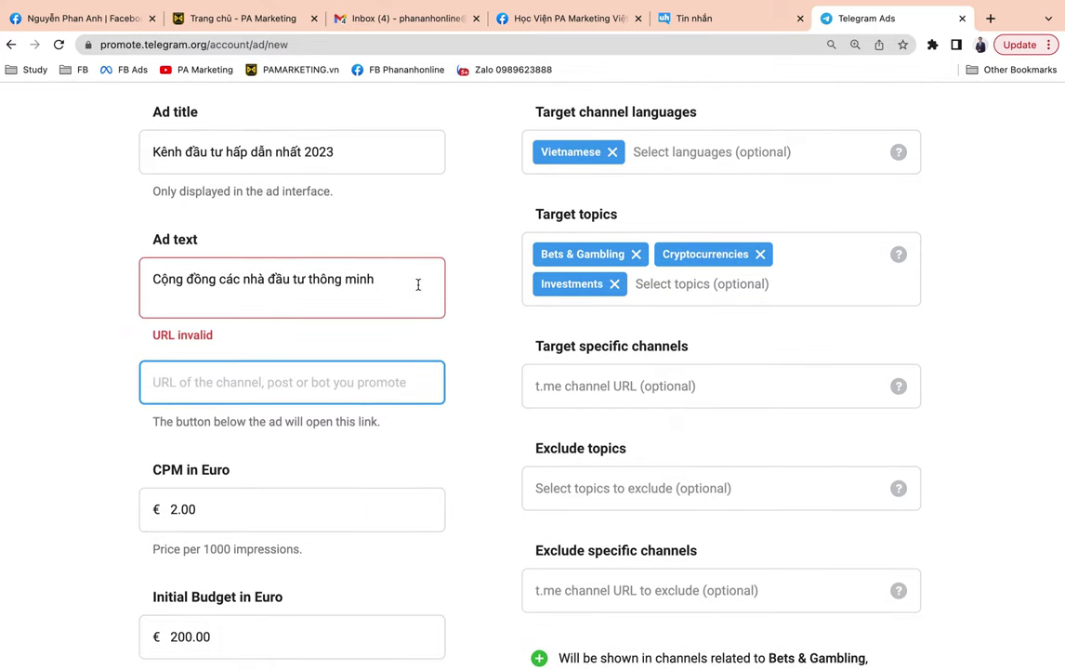
Replace the ad text with "Hướng dẫn quảng cáo Telegram Ads by" followed by the advertiser's name
drag(417, 284, 0, 291)
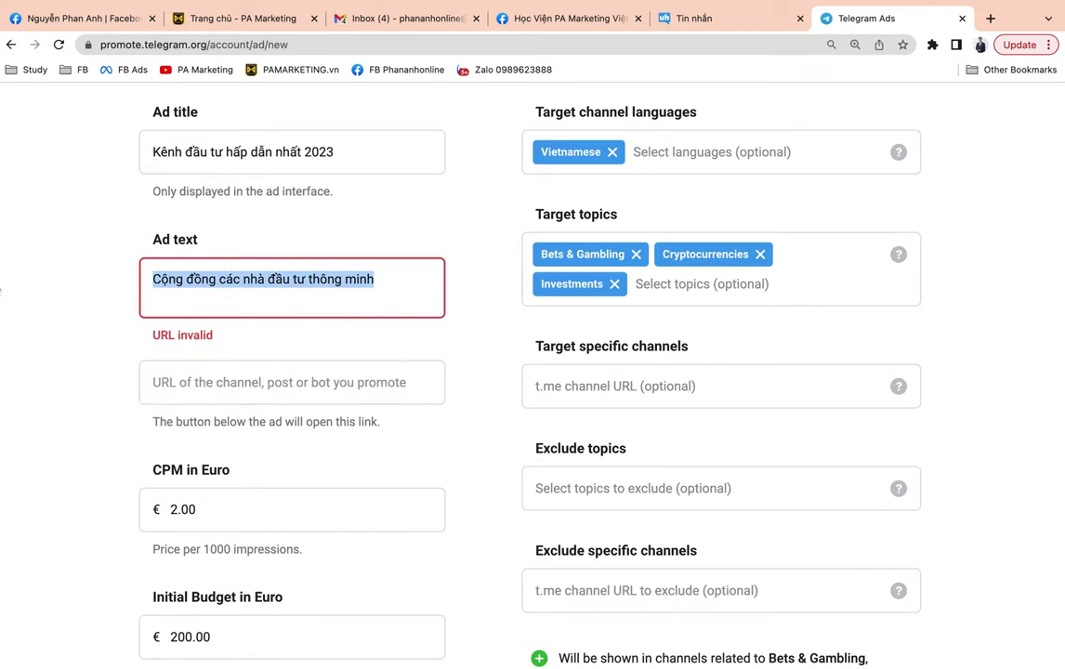
text(HƯỚ)
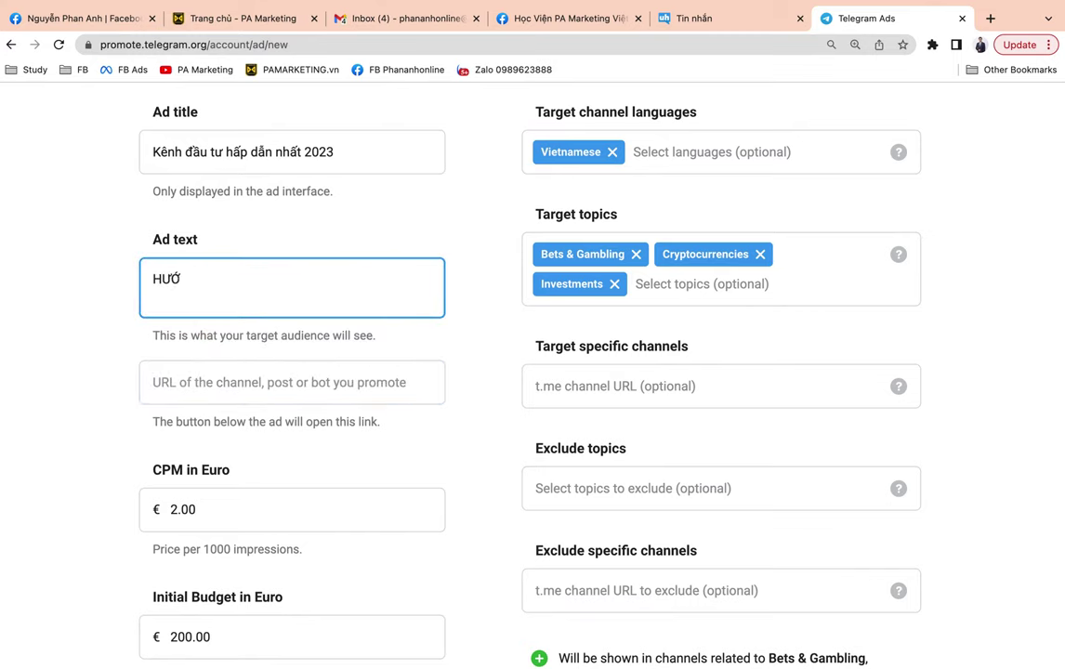
text(ướng dẫn quảng cáo Tel)
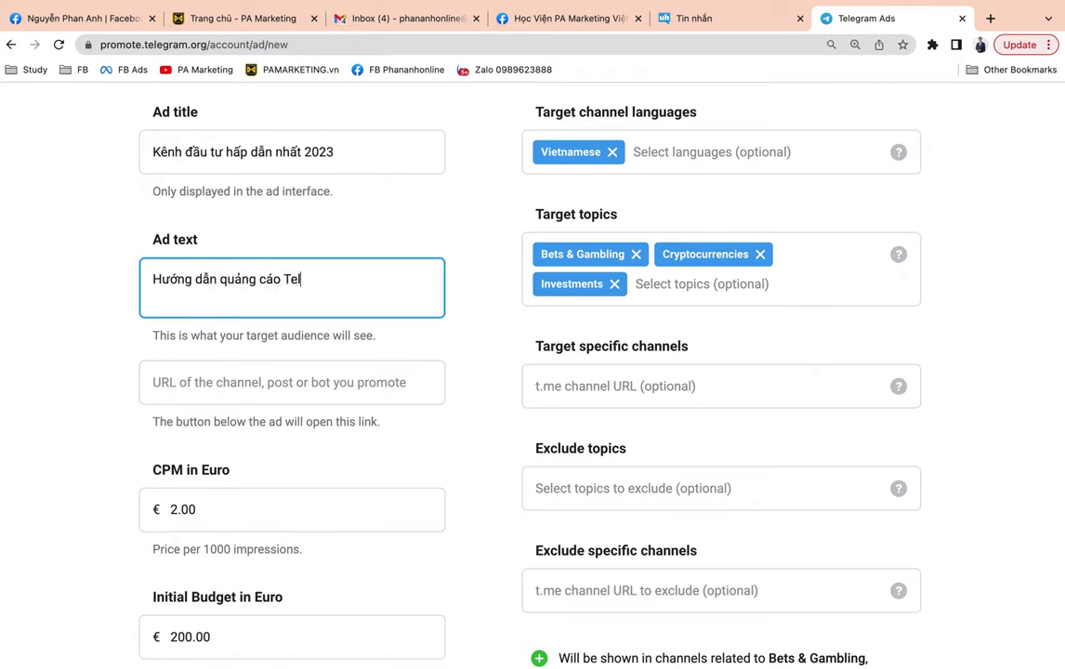
text(g)
key(BackSpace)
text(egram Ads)
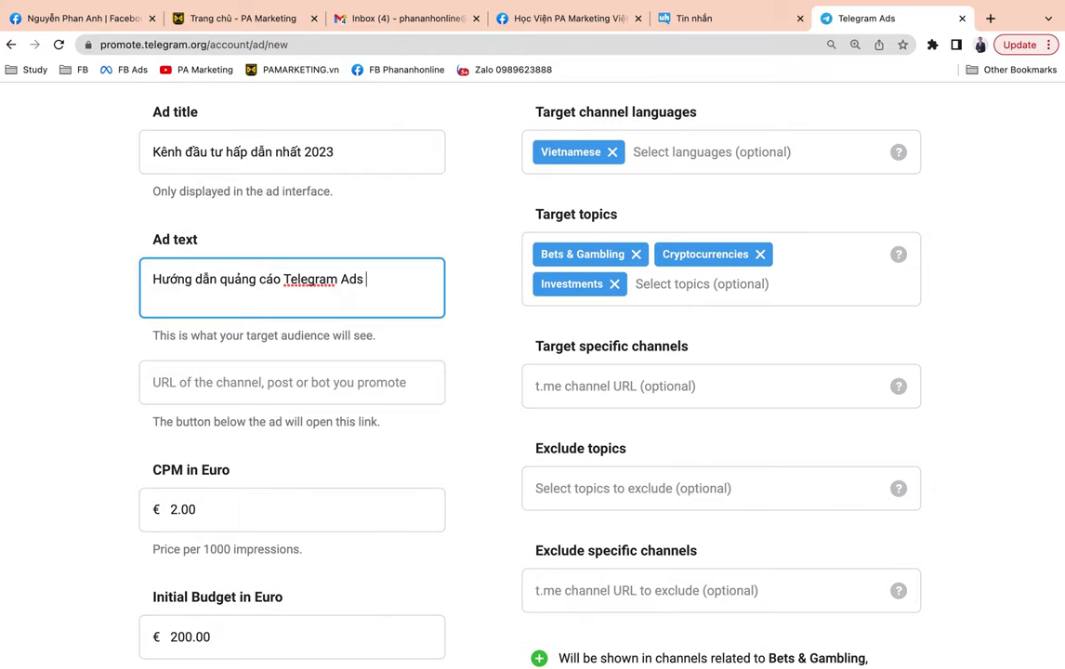
text( by Phan Anh)
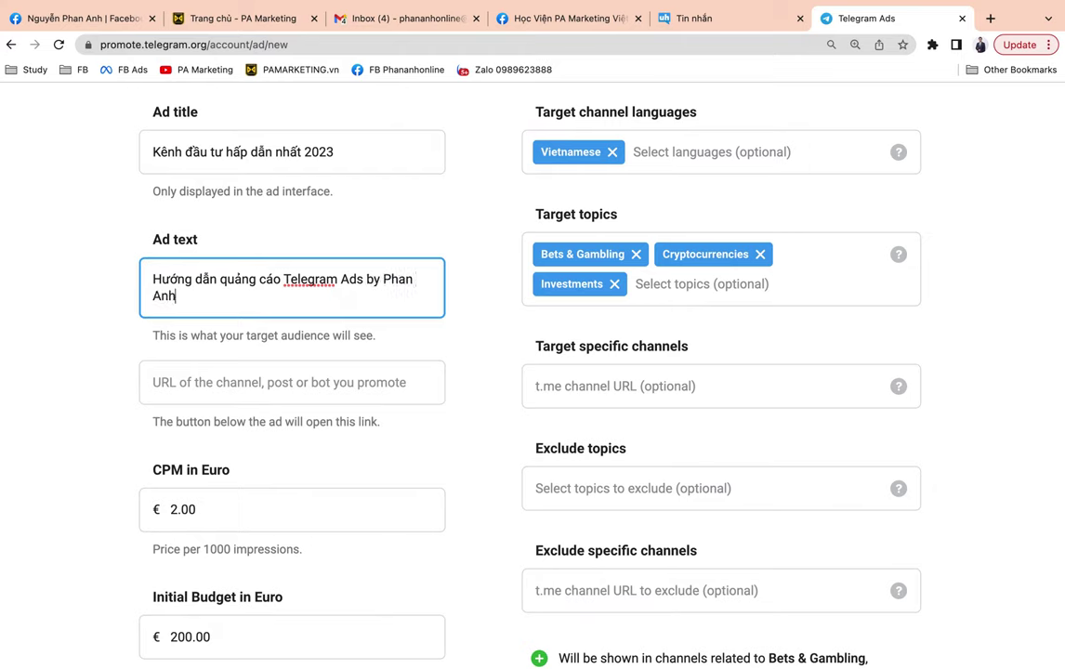
click(344, 388)
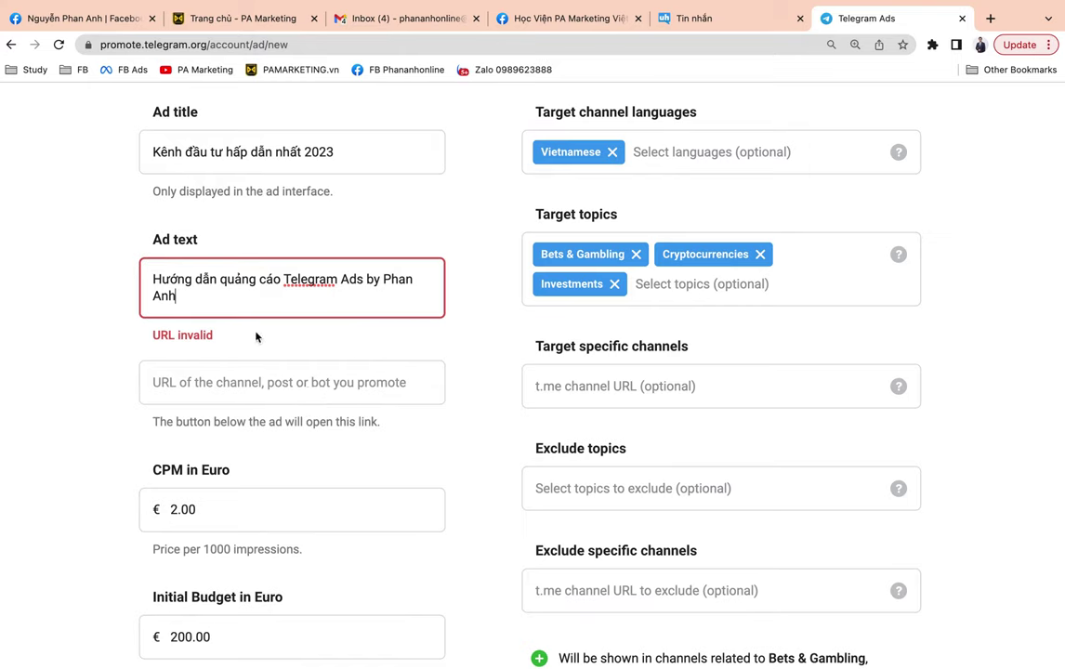
click(243, 390)
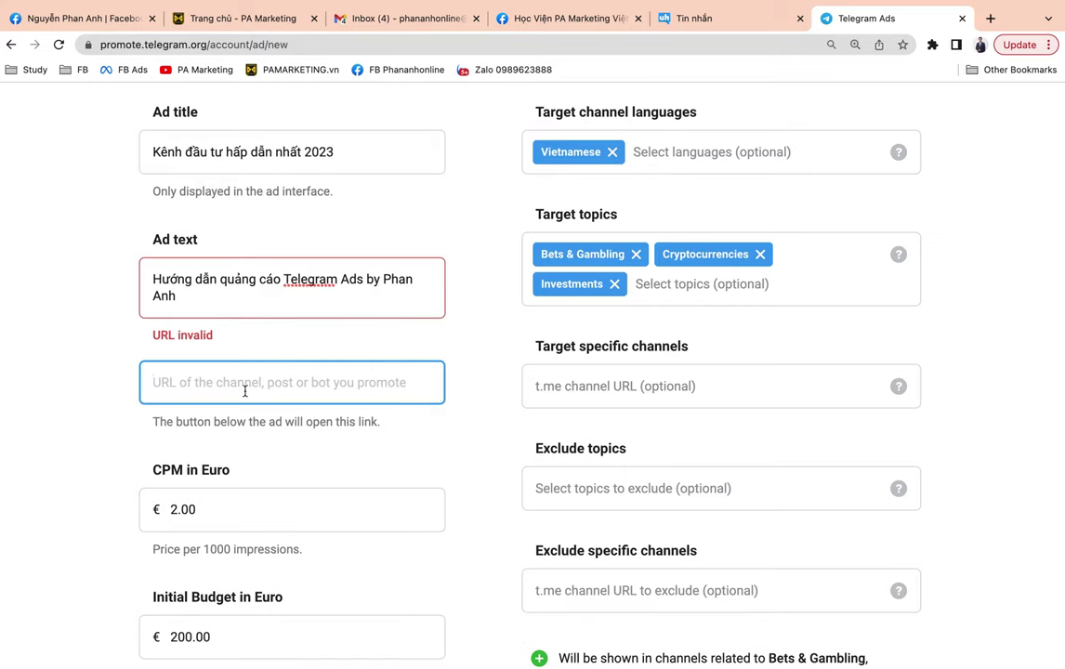
text(www.tm)
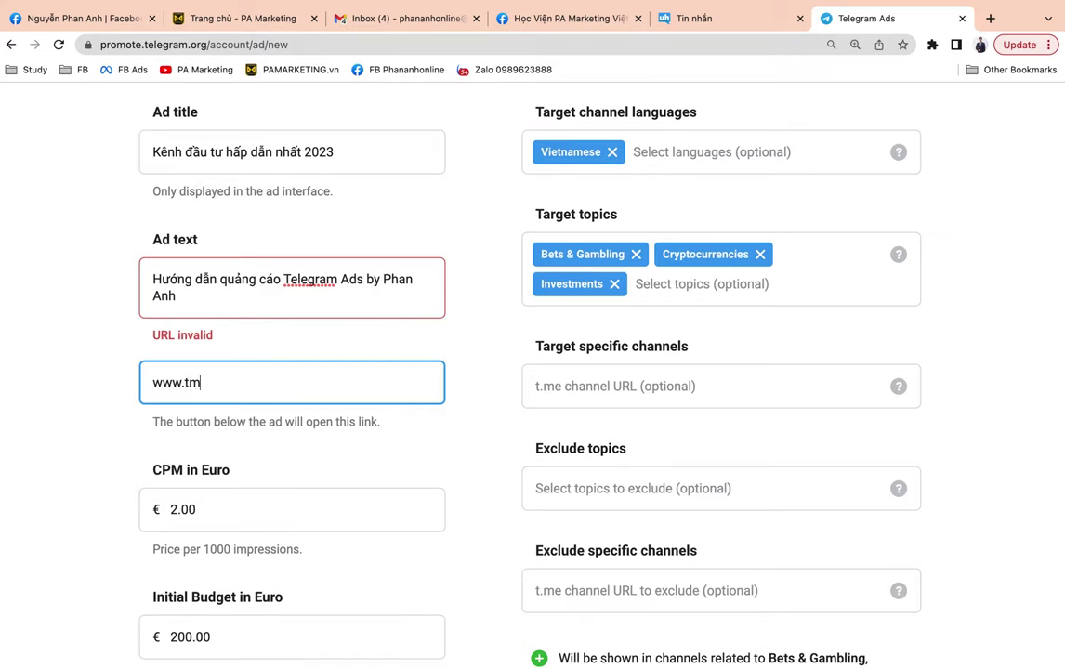
text(n)
text(e/phananhonl)
text(ine)
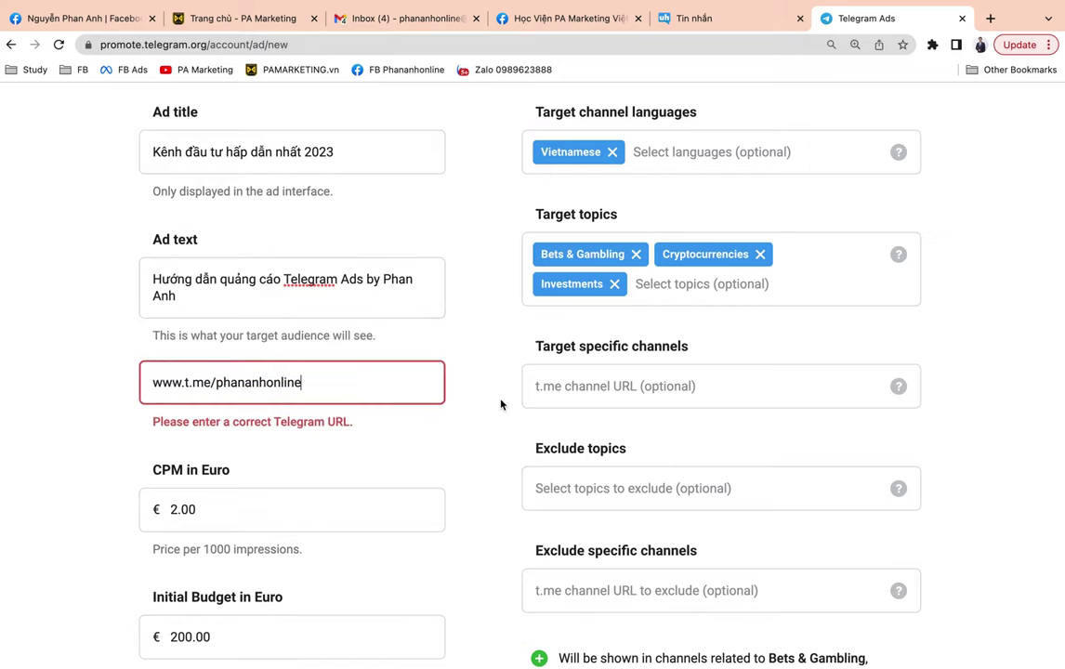
click(152, 382)
text(htpp)
key(BackSpace)
key(BackSpace)
text(t)
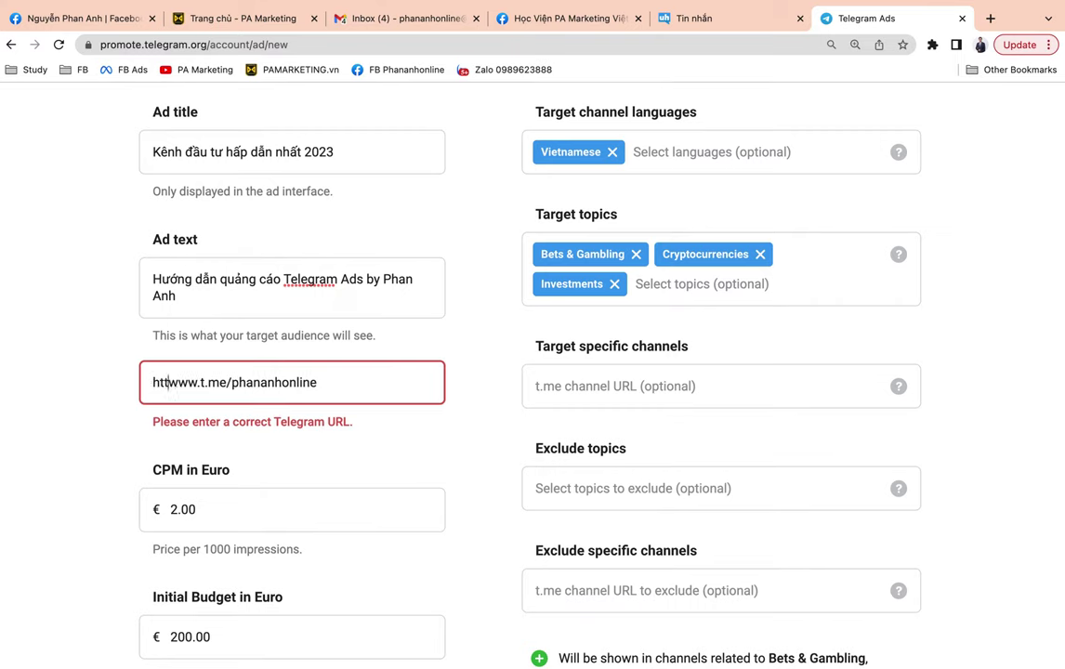
text(p://)
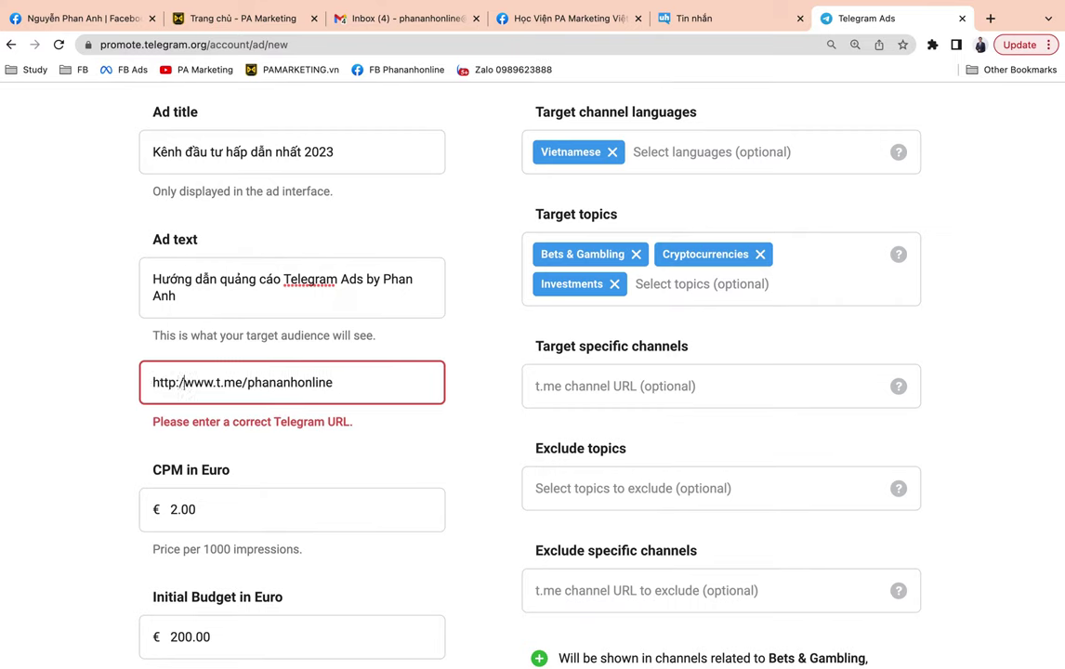
key(Tab)
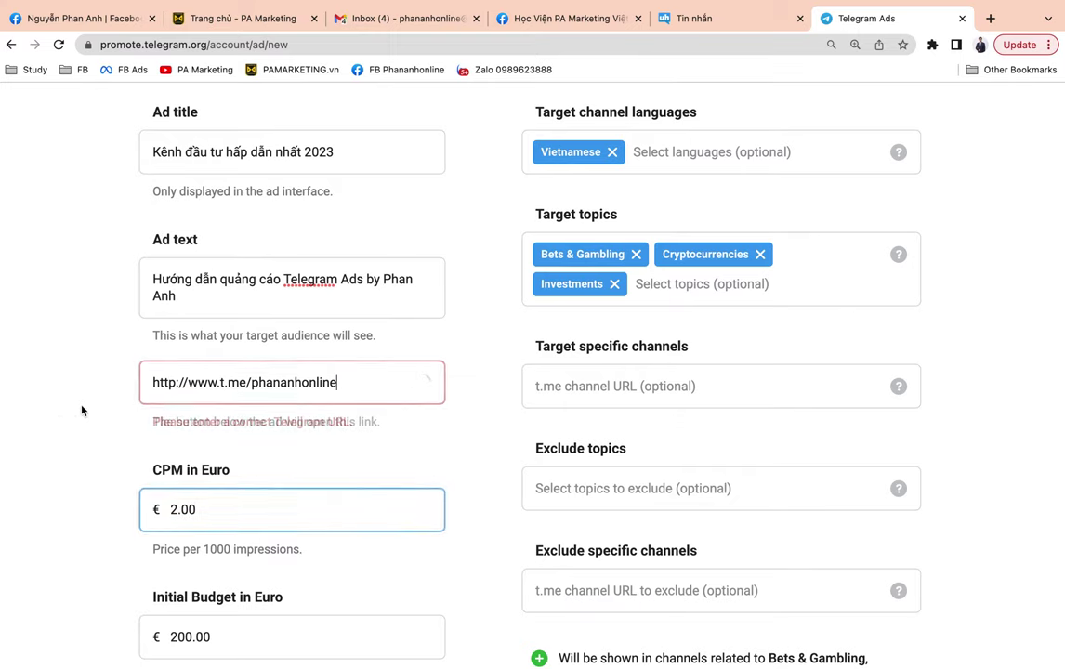
key(shift+Tab)
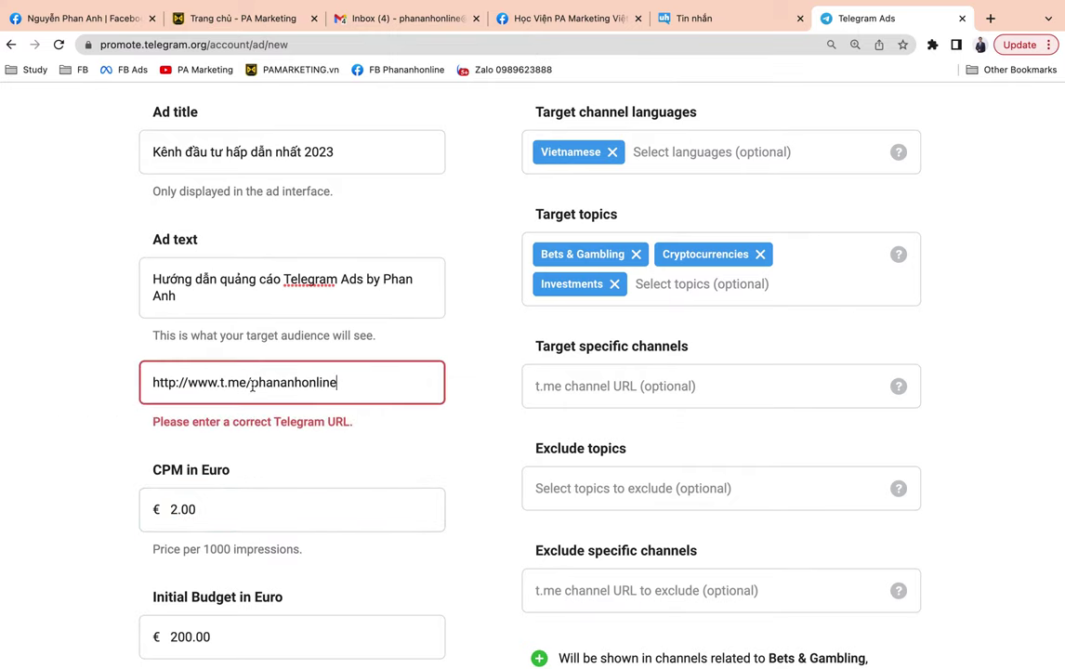
Review the promoted channel URL and the CPM in Euro field with its price per 1000 impressions
double_click(431, 385)
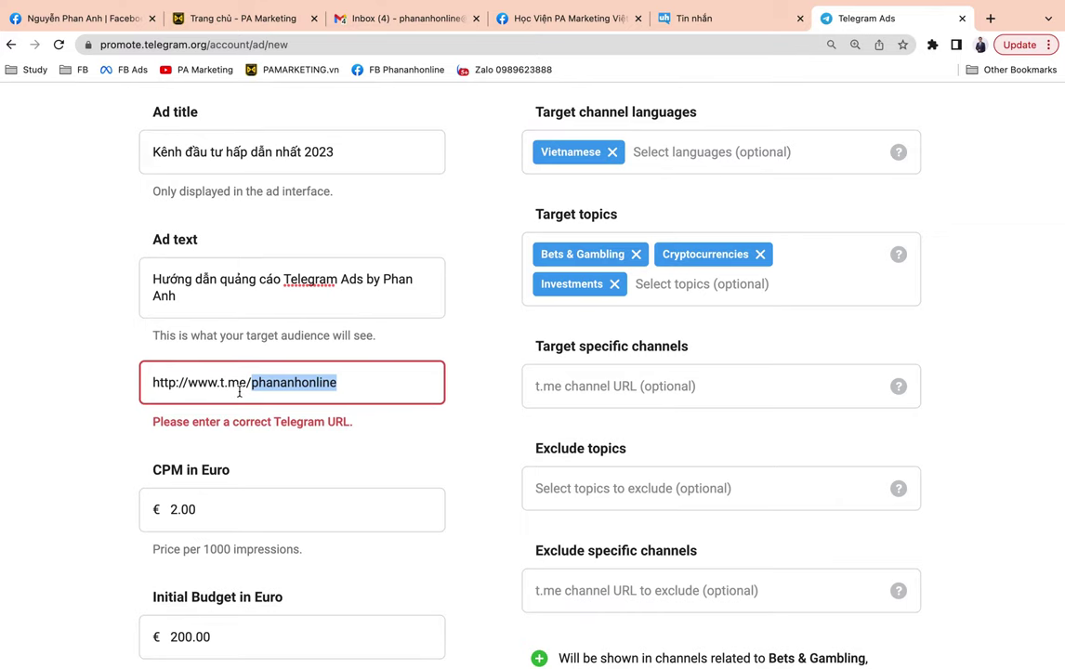
scroll(342, 293, down, 3)
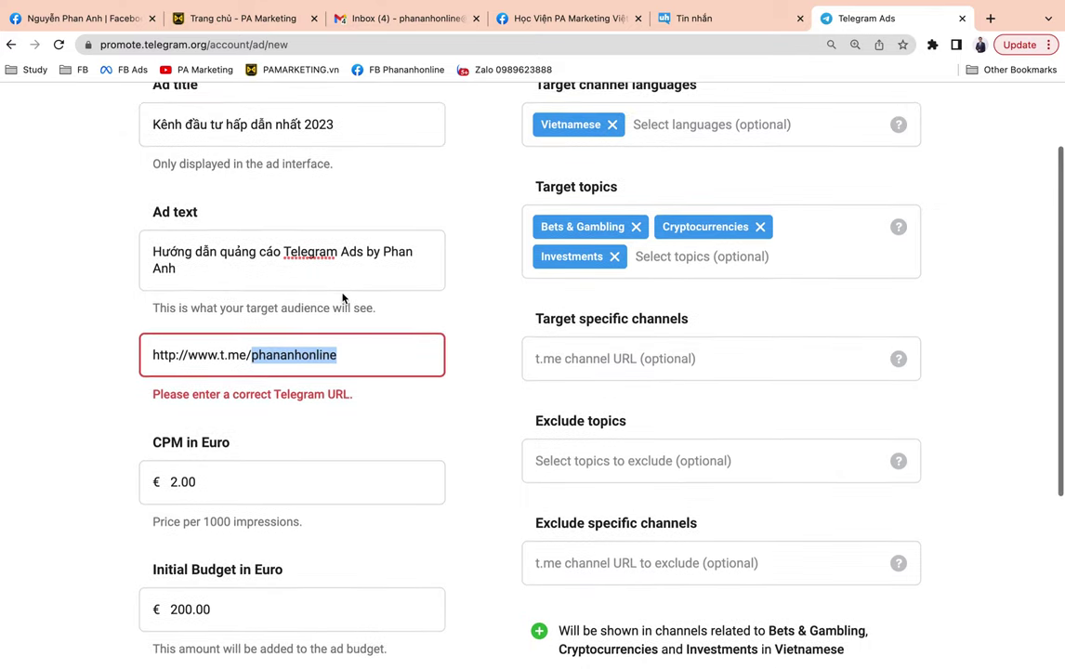
drag(154, 255, 381, 257)
scroll(388, 347, down, 1)
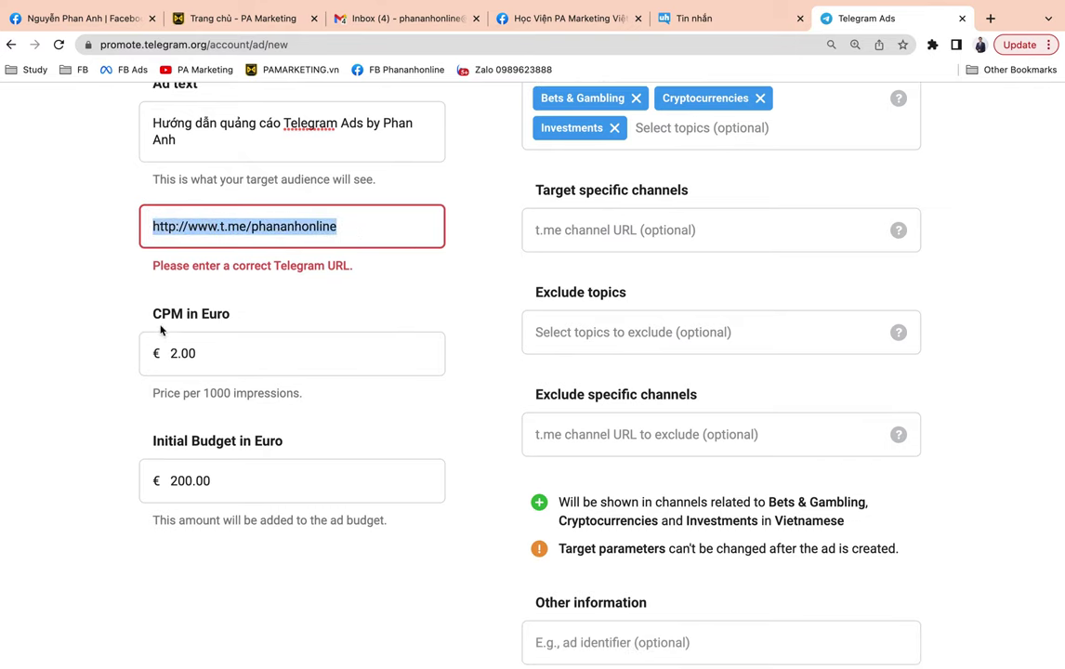
drag(136, 312, 294, 318)
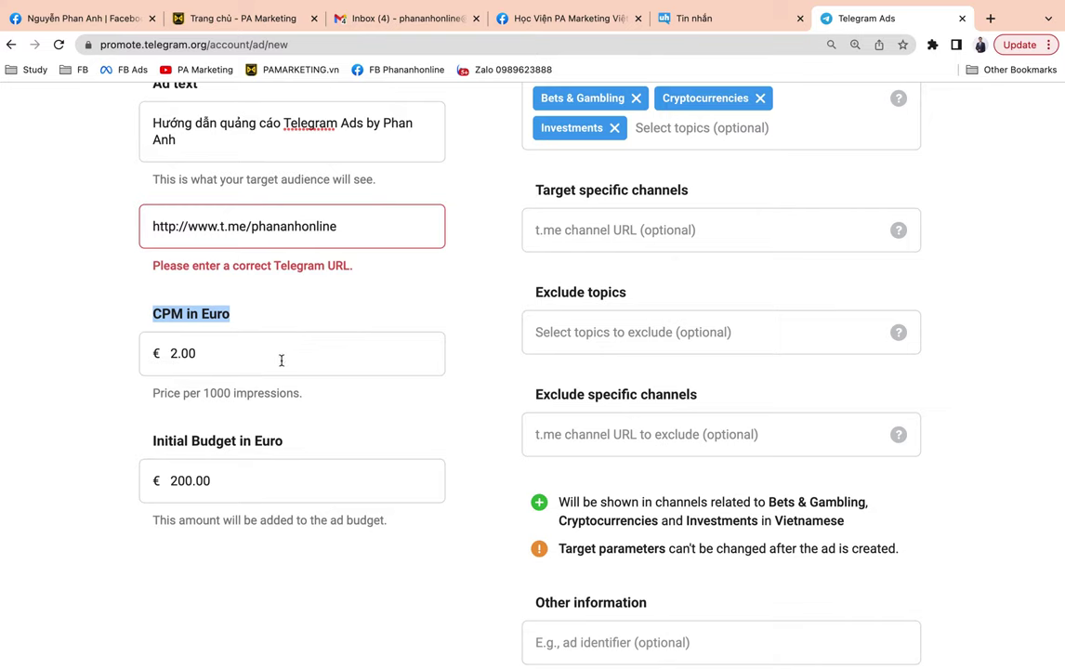
double_click(157, 357)
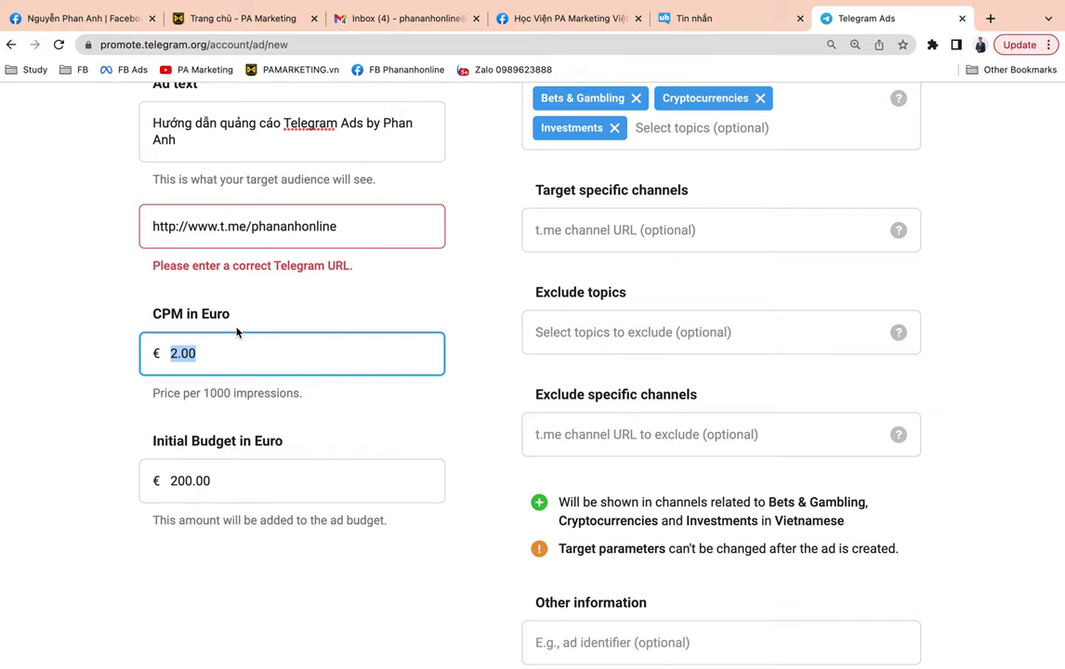
Search Google in a new browser tab for "euro in vietnam dong" to look up the exchange rate
key(ctrl+t)
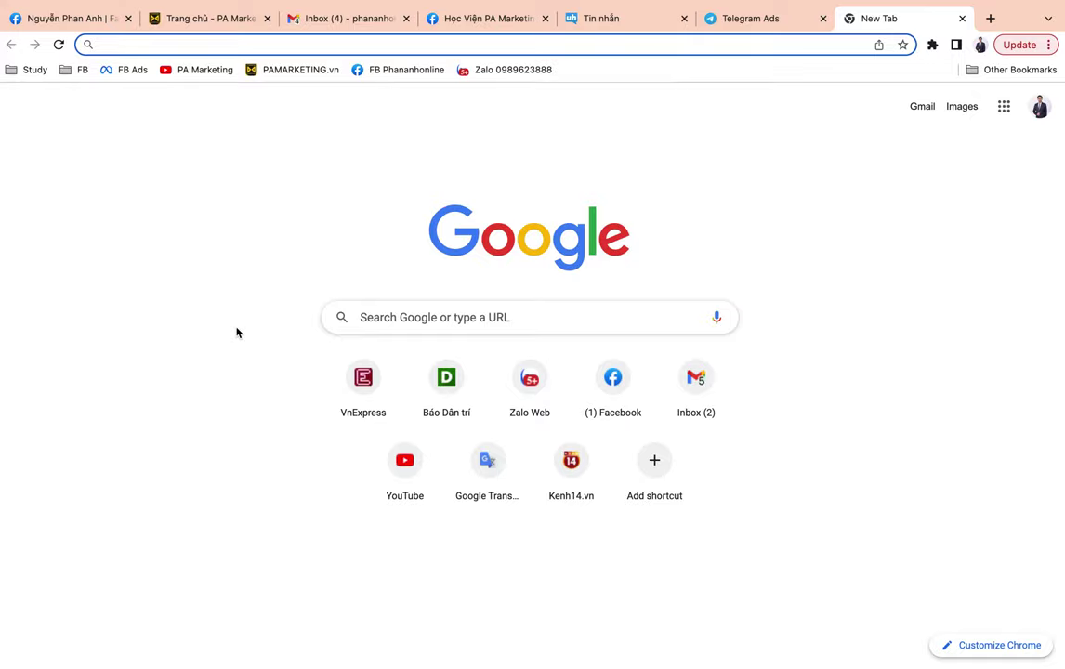
text(euro )
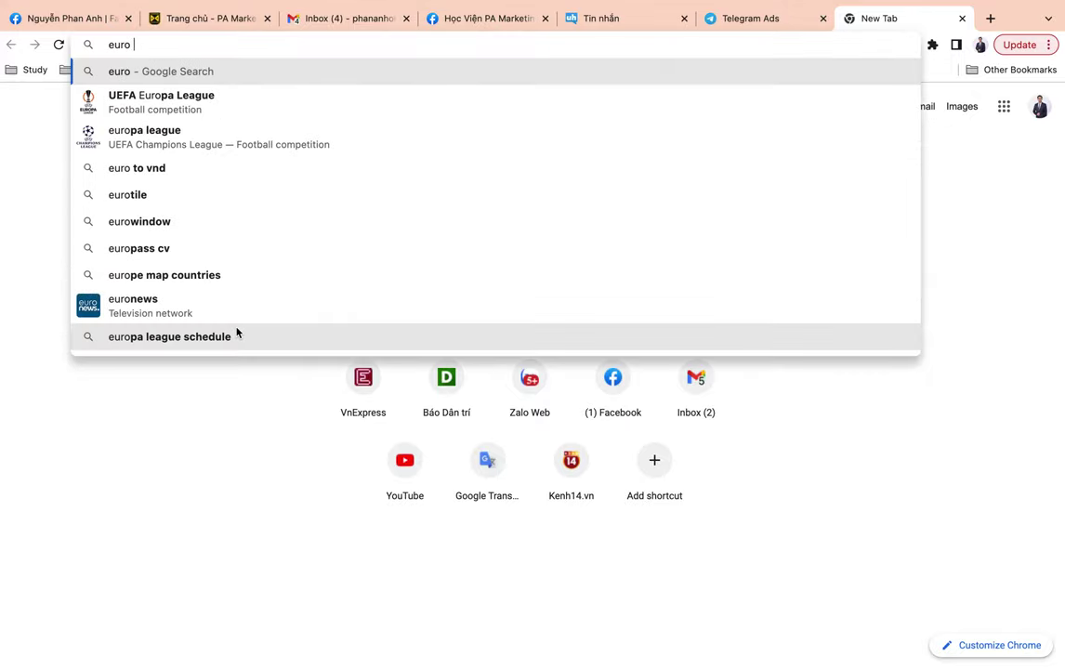
text(in viet)
key(Return)
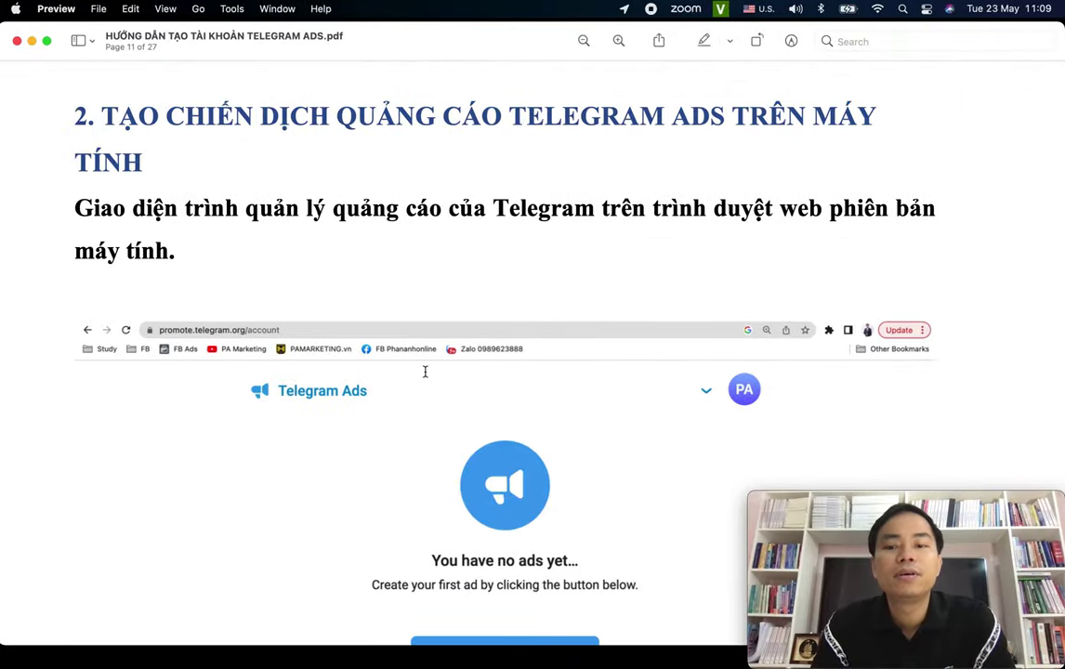
key(super+Tab)
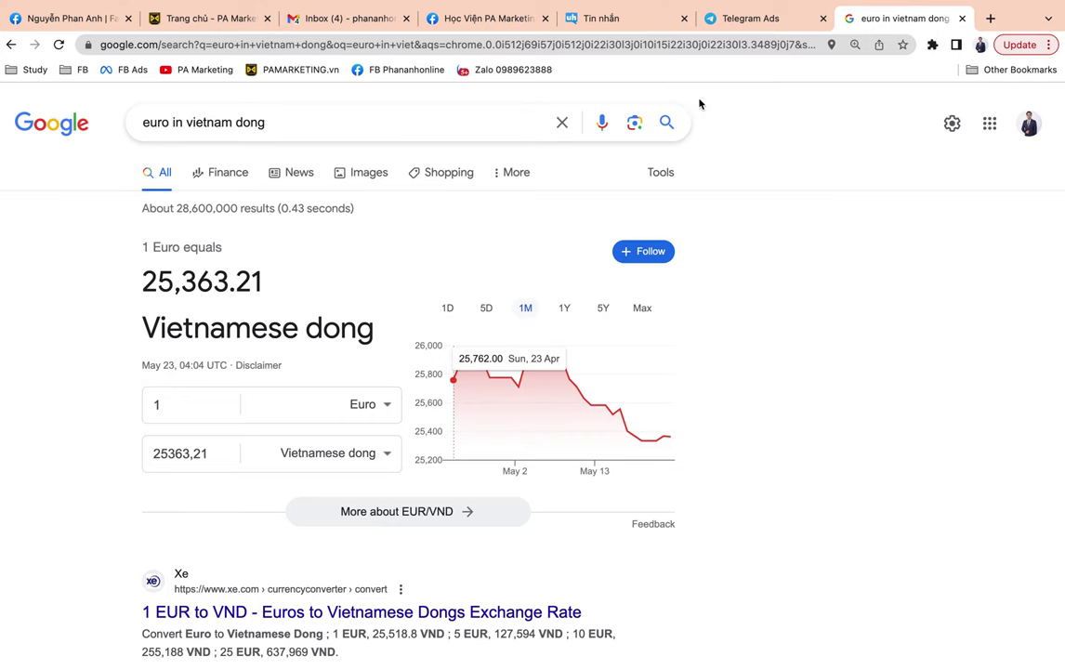
Return to the Telegram Ads form and examine the CPM and Initial Budget in Euro fields
click(738, 18)
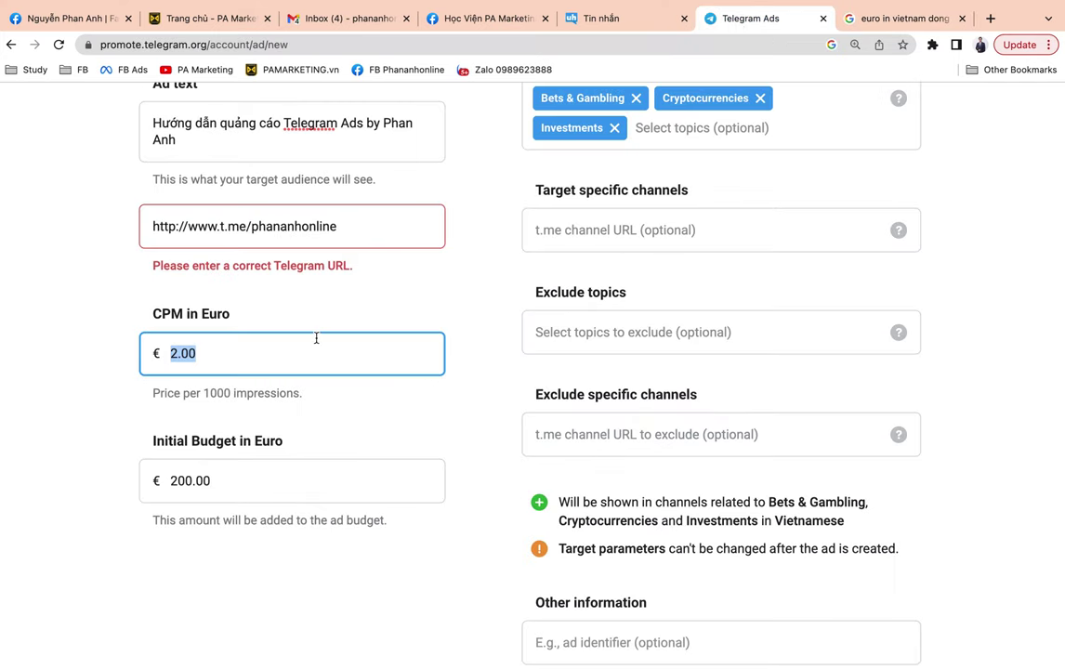
key(Left)
scroll(361, 473, down, 2)
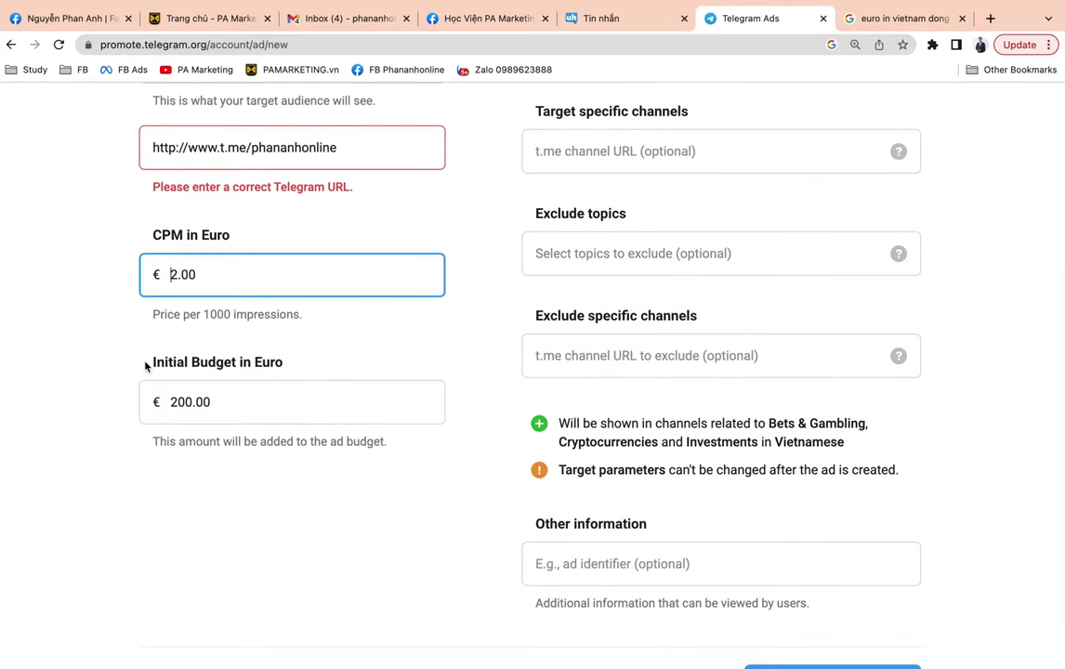
drag(145, 365, 374, 363)
scroll(370, 448, up, 1)
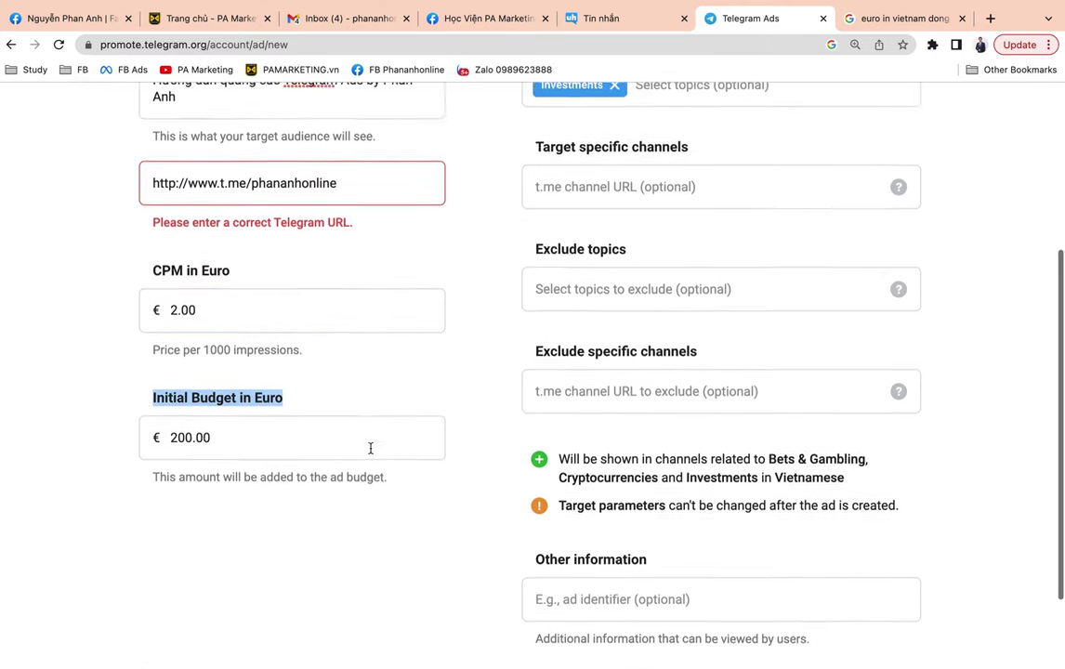
Examine the Initial Budget in Euro and CPM in Euro fields of the new ad form
scroll(369, 448, up, 1)
click(186, 488)
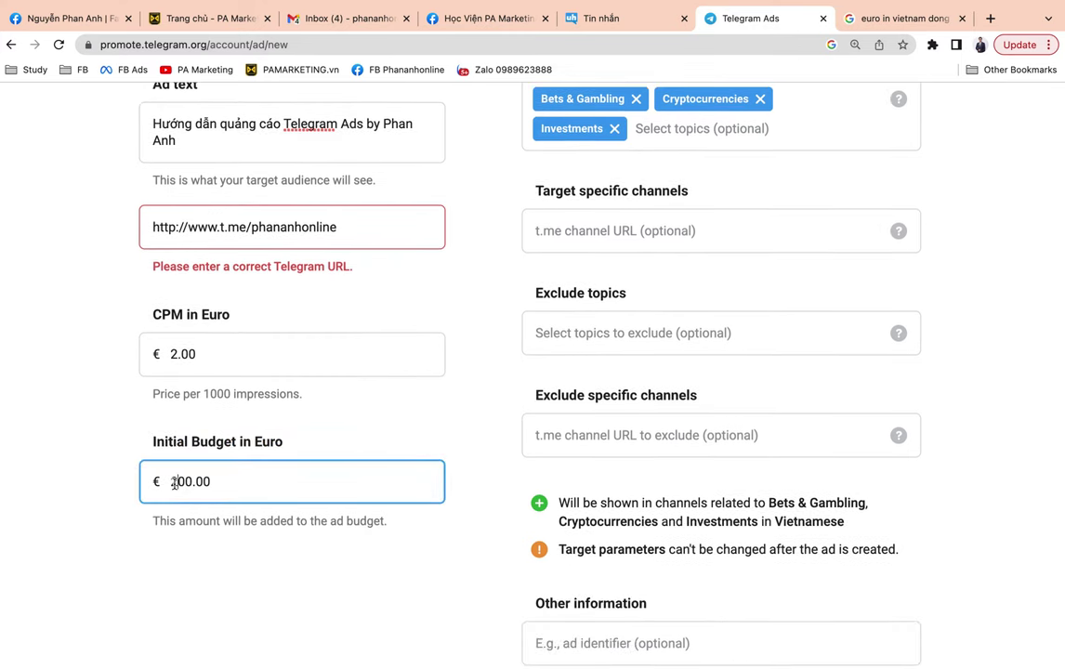
scroll(230, 484, up, 5)
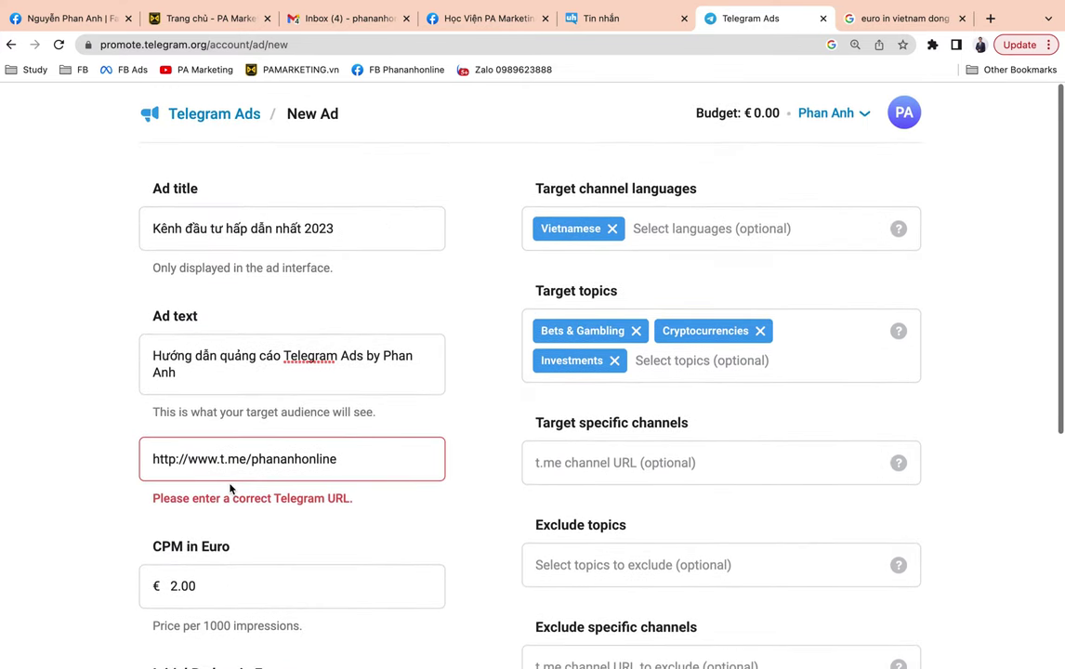
scroll(167, 446, down, 3)
drag(153, 432, 302, 431)
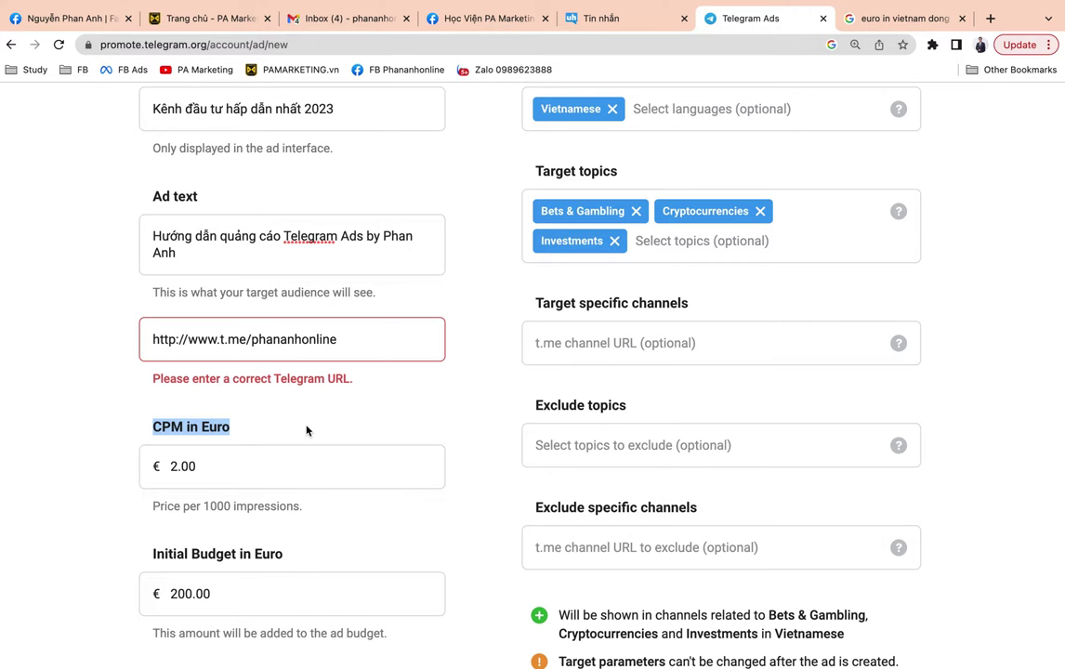
scroll(307, 430, up, 3)
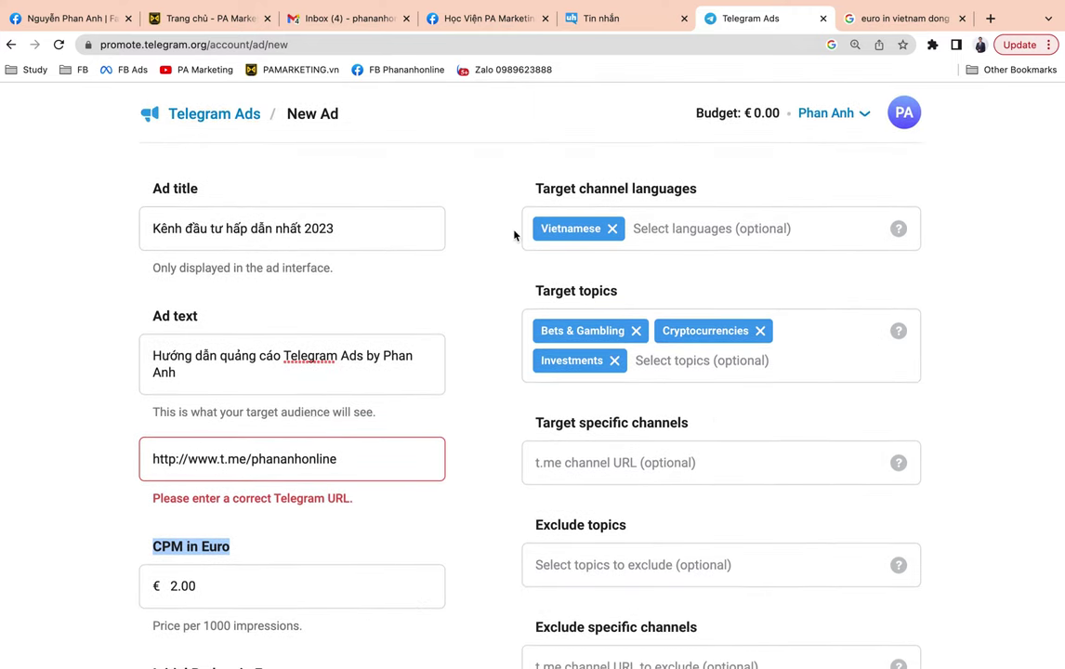
Review the Target channel languages setting and the list of languages it offers
click(511, 310)
scroll(633, 240, down, 1)
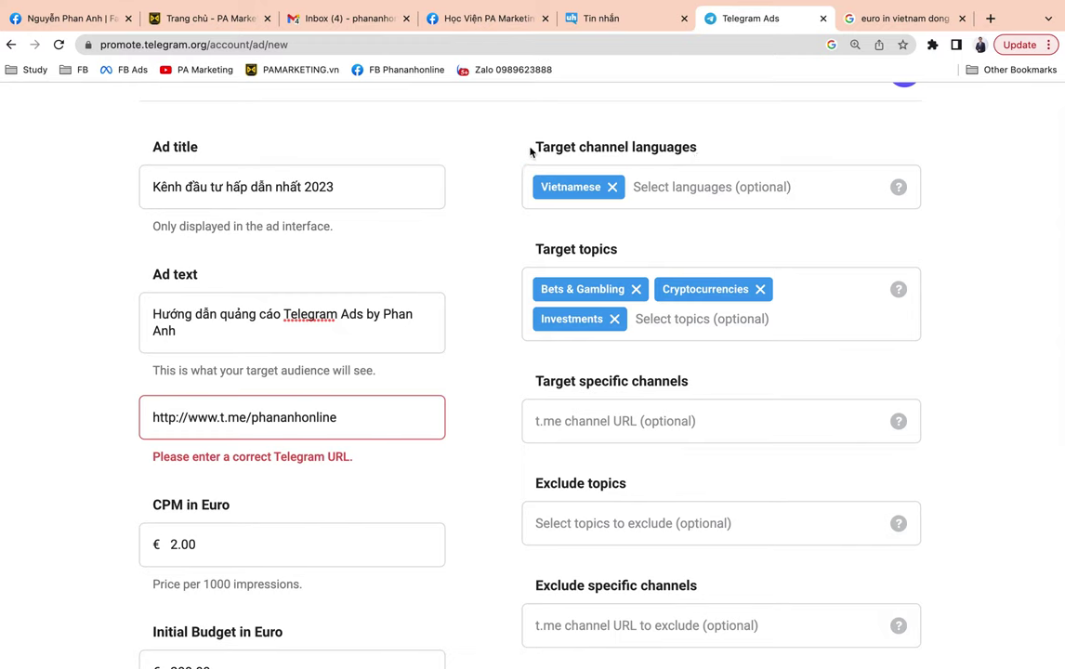
drag(531, 152, 738, 148)
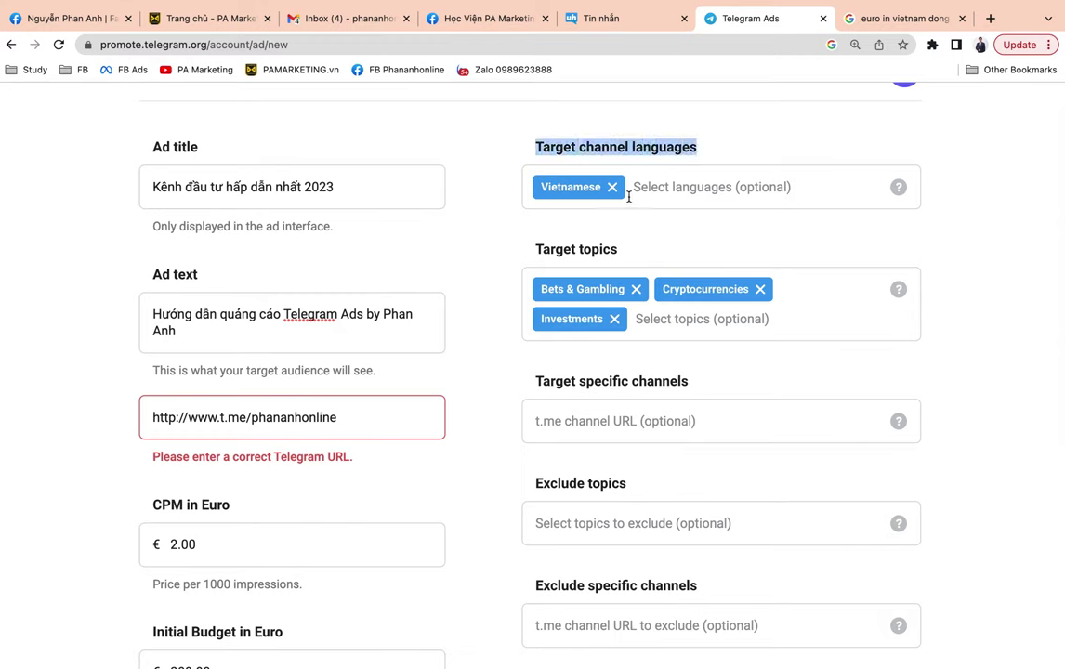
click(667, 196)
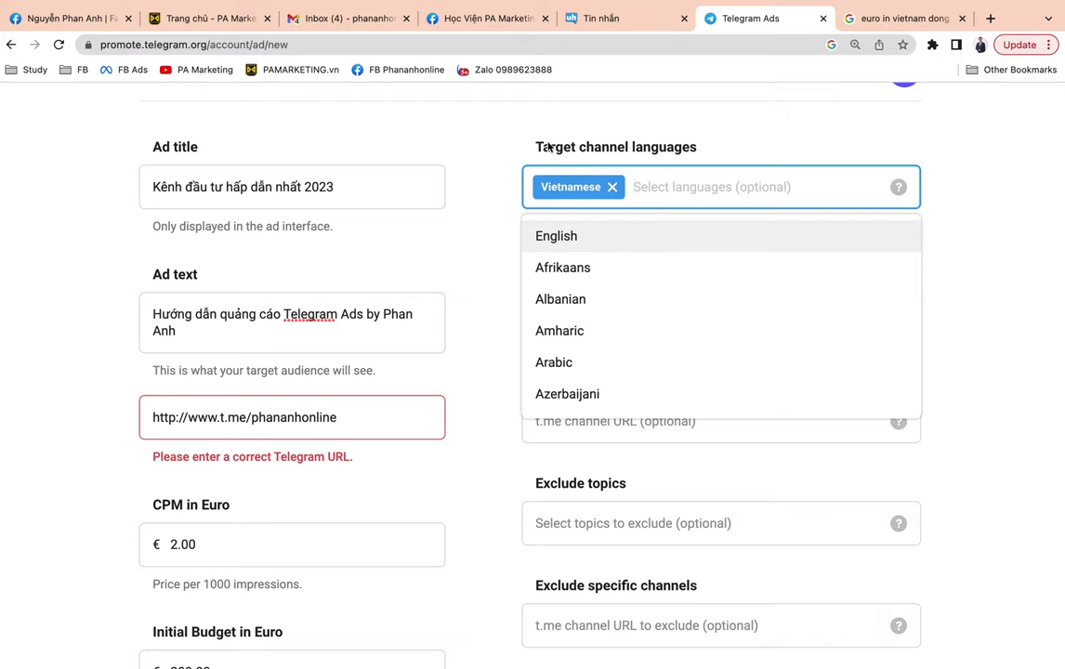
click(511, 235)
scroll(511, 235, down, 1)
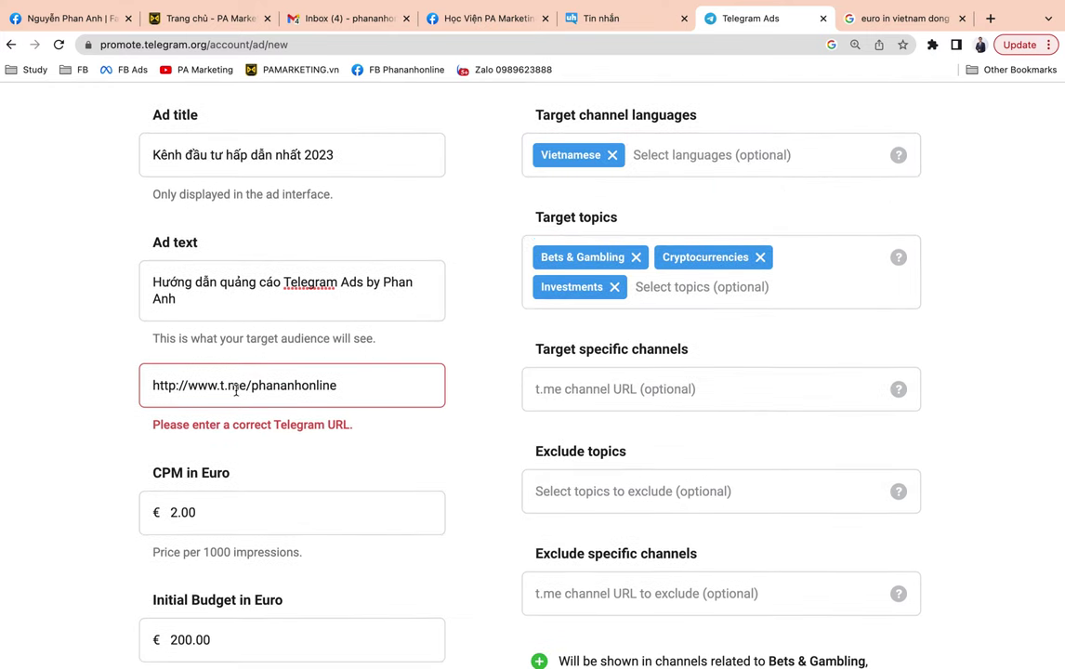
Check the promoted channel URL and search Google in a new browser tab for "telegram url"
drag(423, 385, 88, 377)
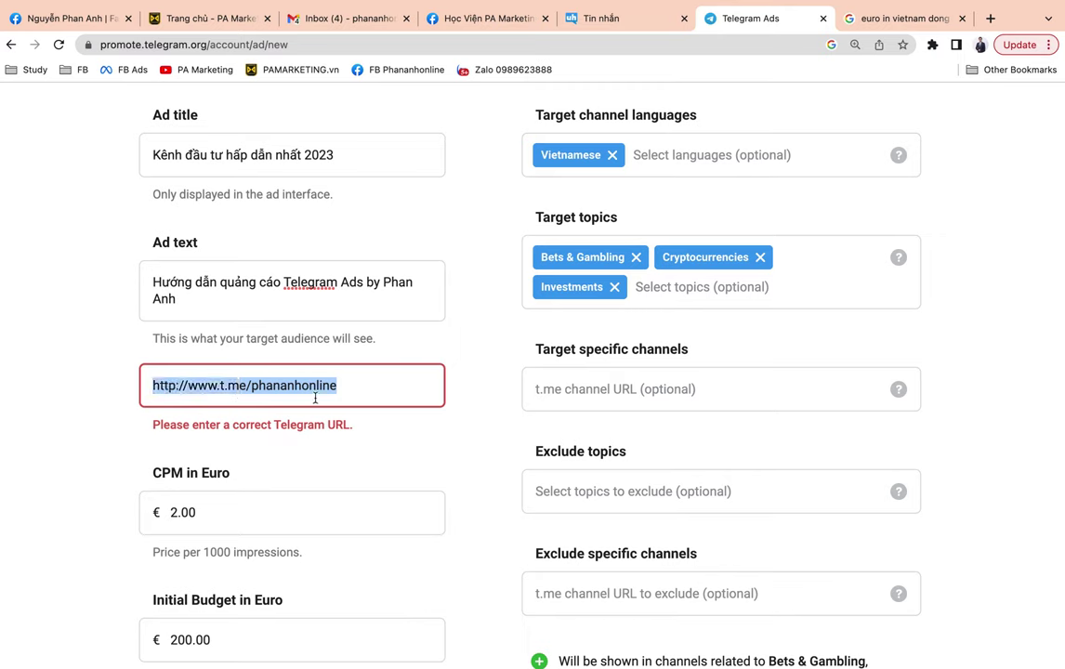
click(247, 389)
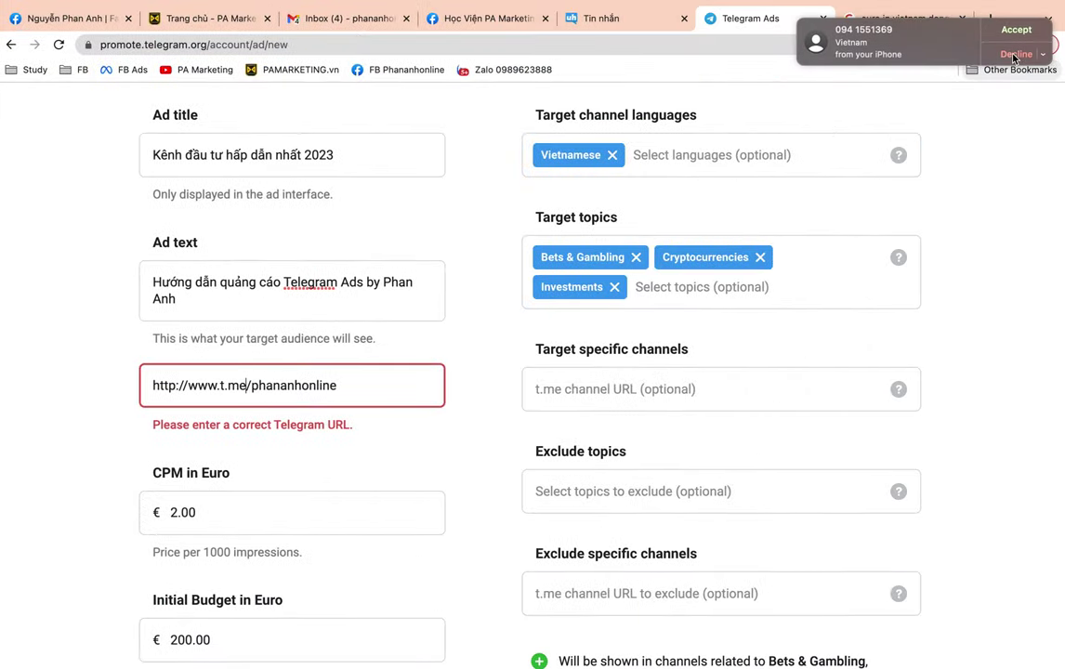
click(991, 21)
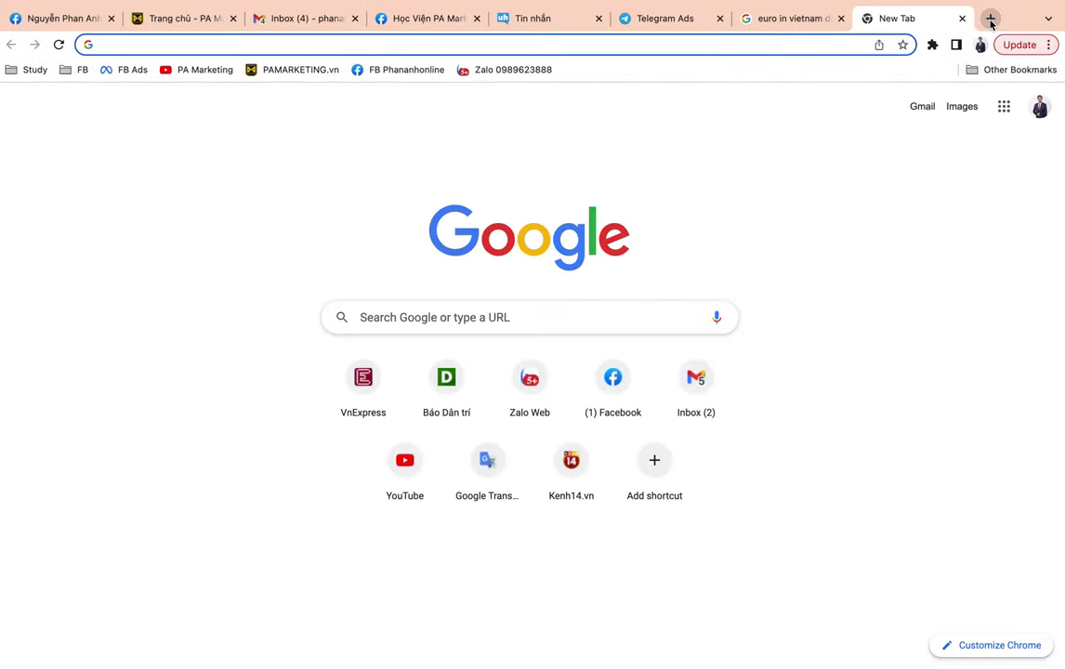
text(telegram url)
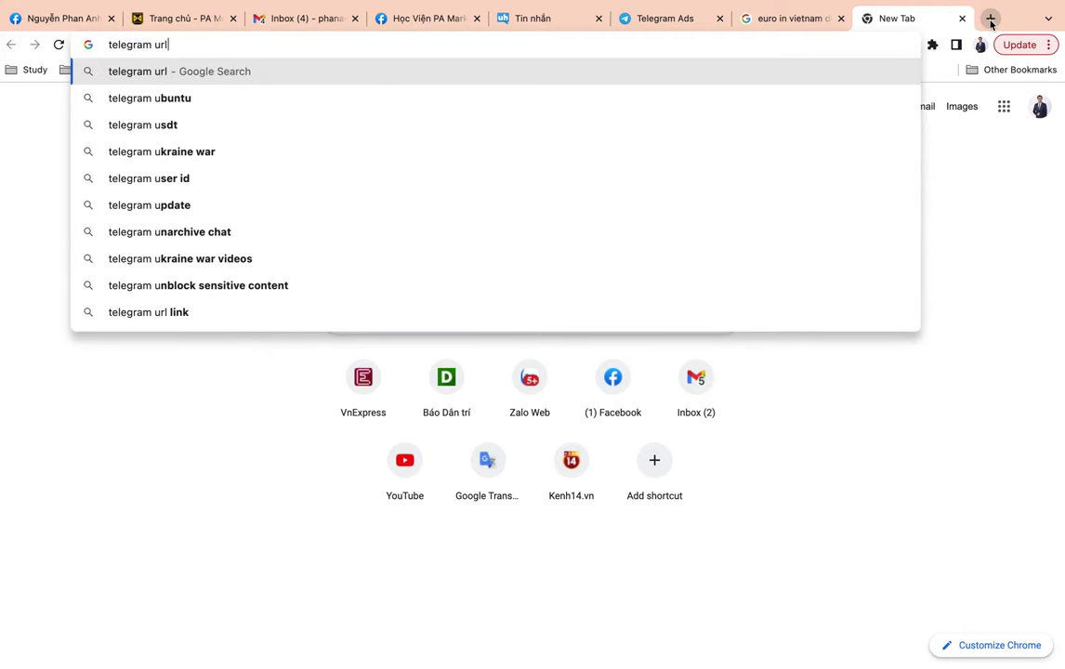
key(Return)
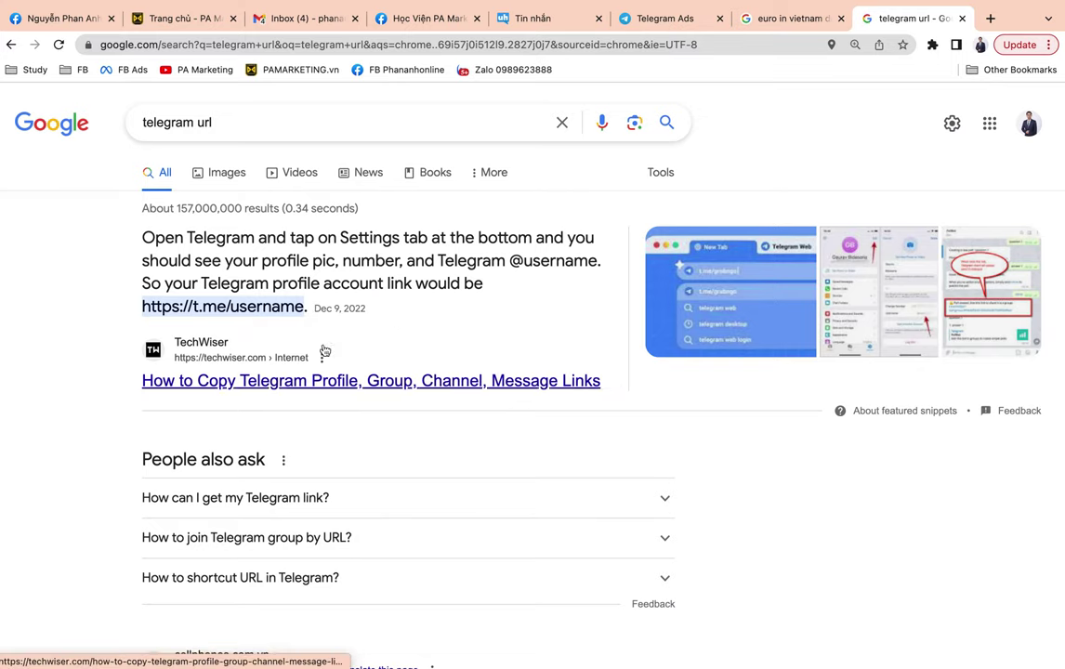
Return to the Telegram Ads form and remove Bets & Gambling, Cryptocurrencies and Investments from the target topics
click(679, 25)
scroll(746, 364, down, 1)
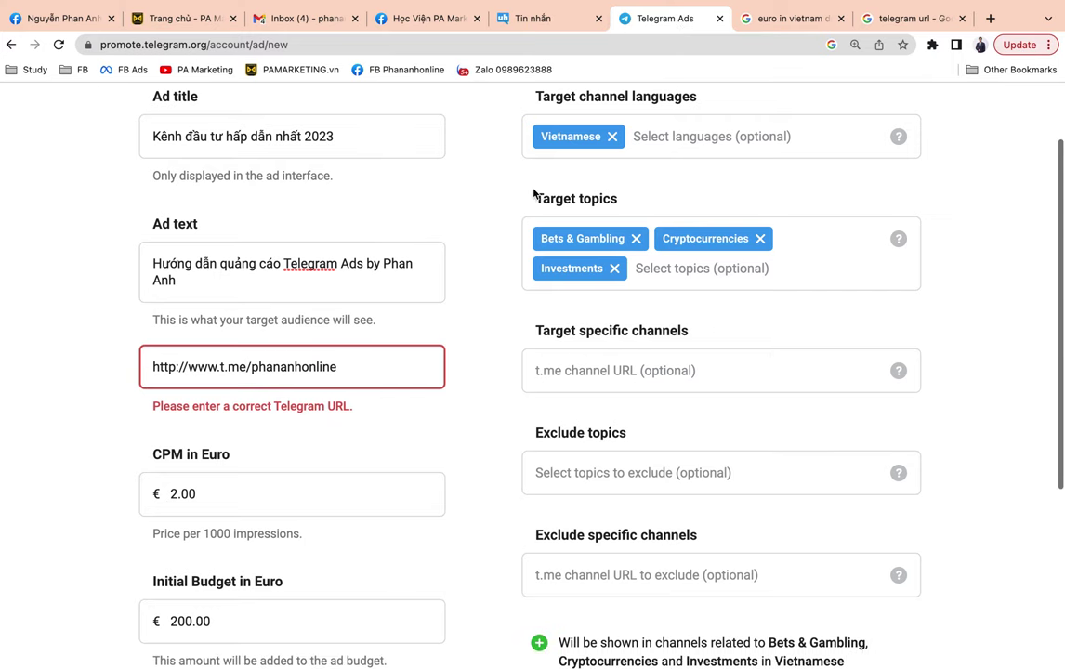
drag(532, 201, 644, 206)
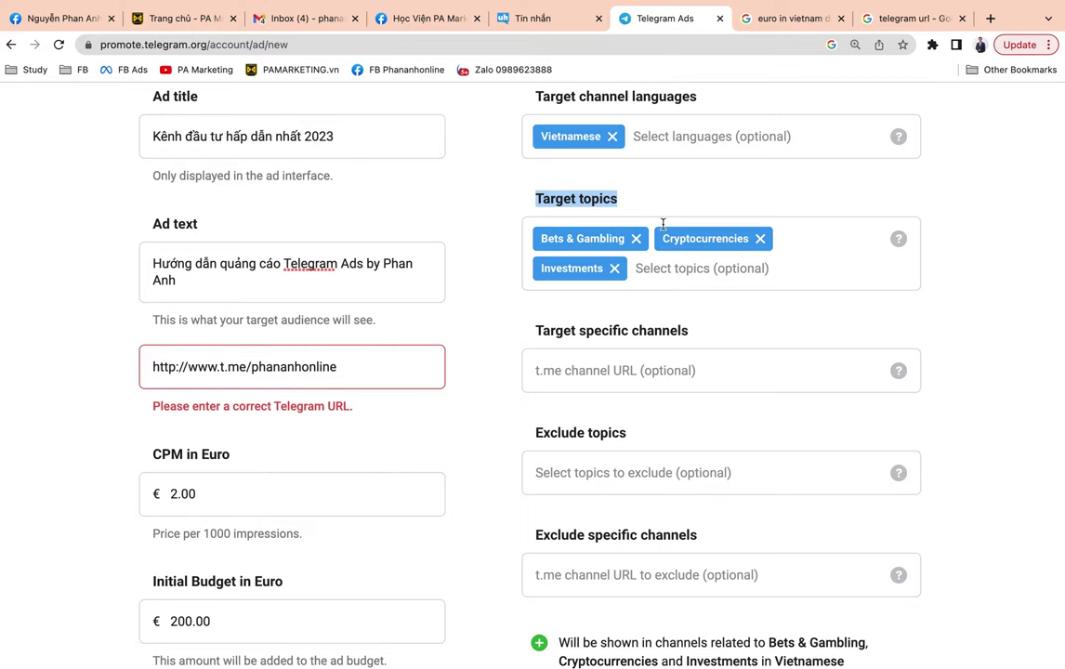
click(714, 277)
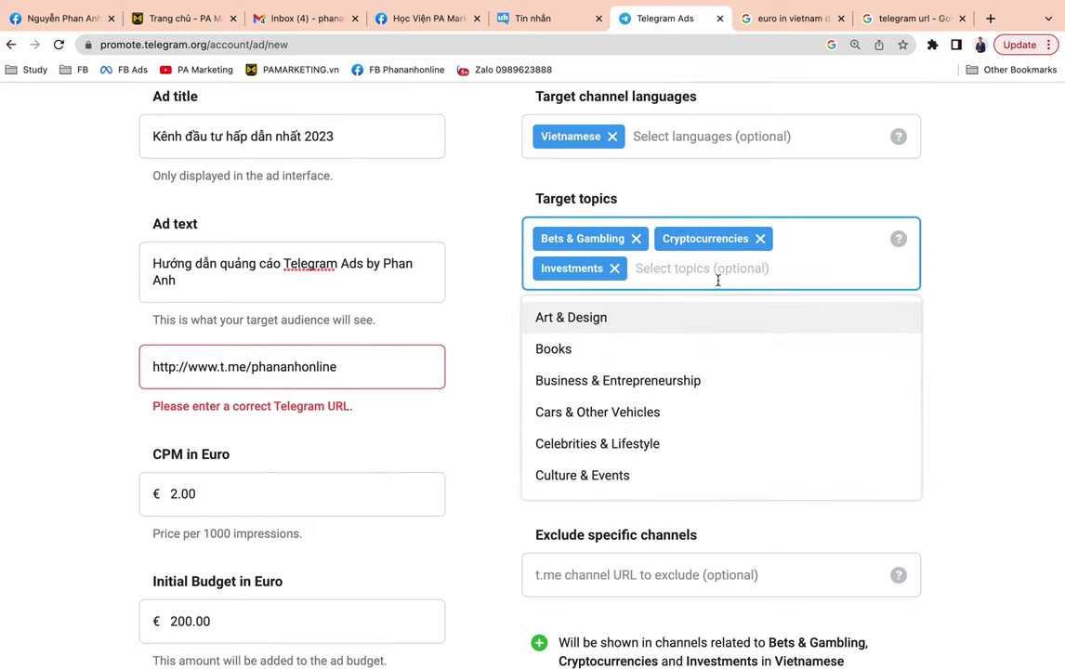
click(760, 239)
click(636, 238)
click(615, 239)
Read through the available target topics, from Art & Design to Job Listings, to see which audiences can be targeted
scroll(697, 364, down, 5)
scroll(698, 365, down, 5)
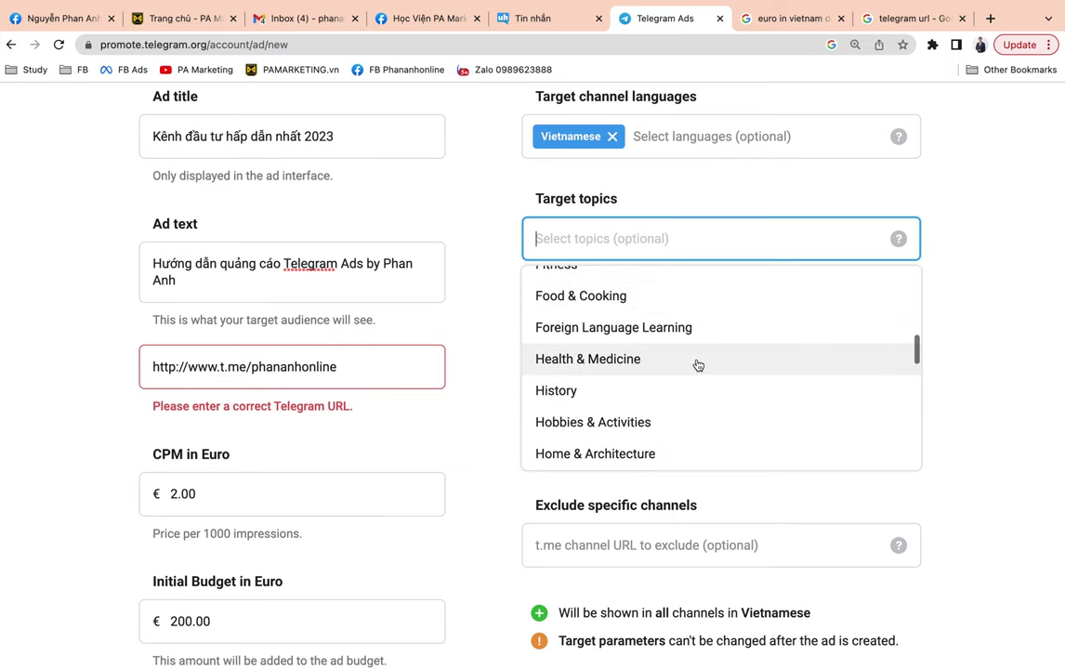
scroll(698, 366, down, 5)
scroll(697, 365, up, 15)
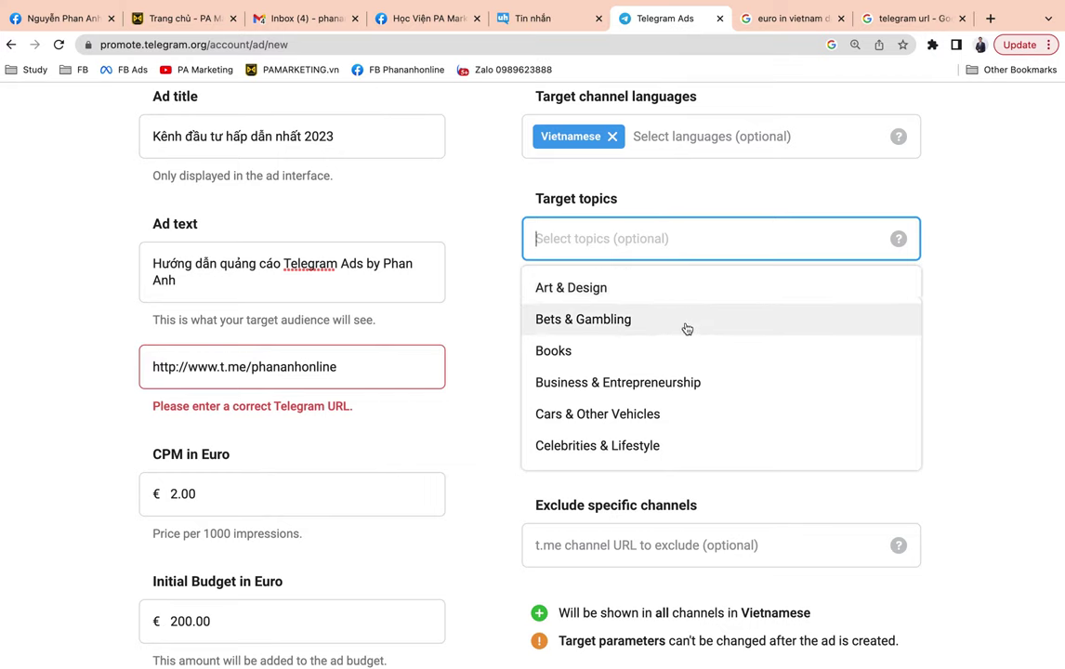
scroll(686, 328, down, 1)
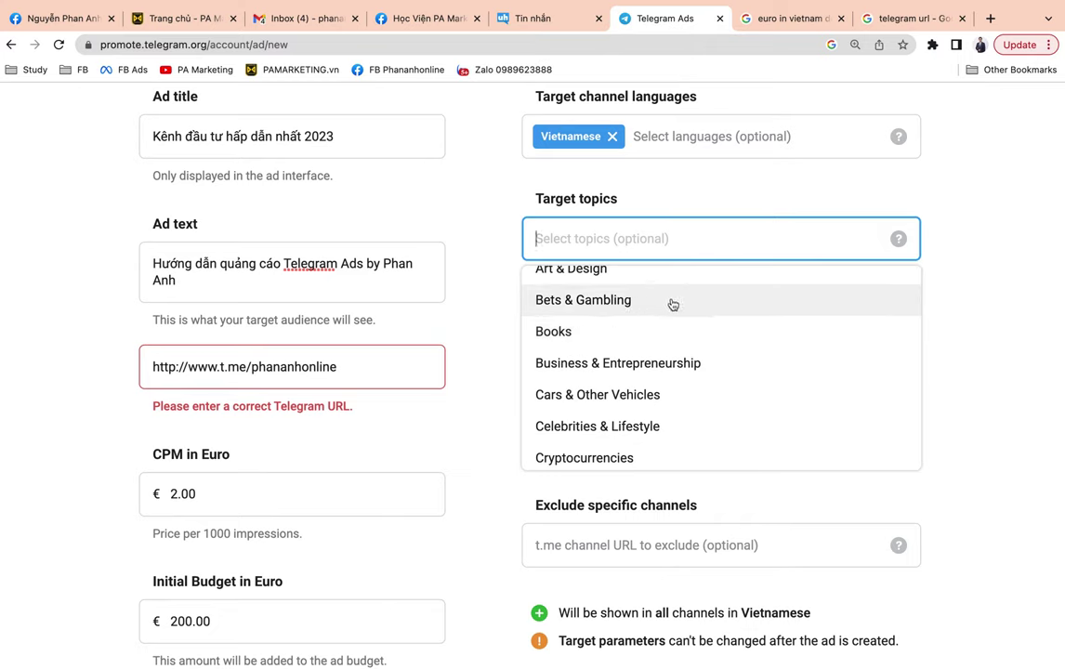
scroll(637, 328, down, 1)
scroll(628, 346, down, 1)
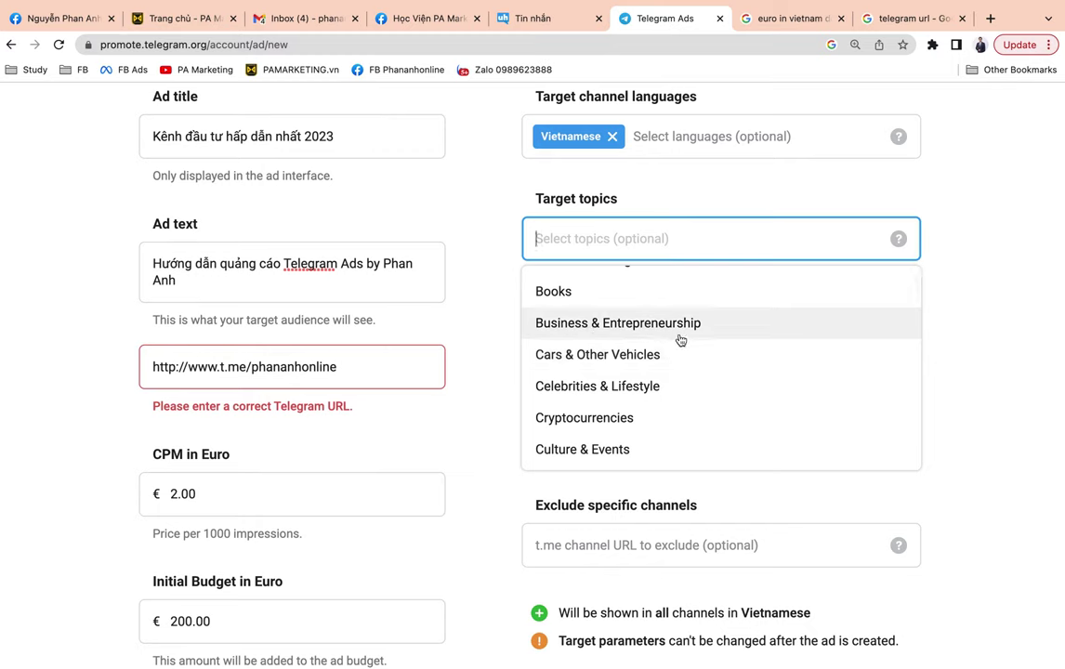
scroll(680, 340, down, 1)
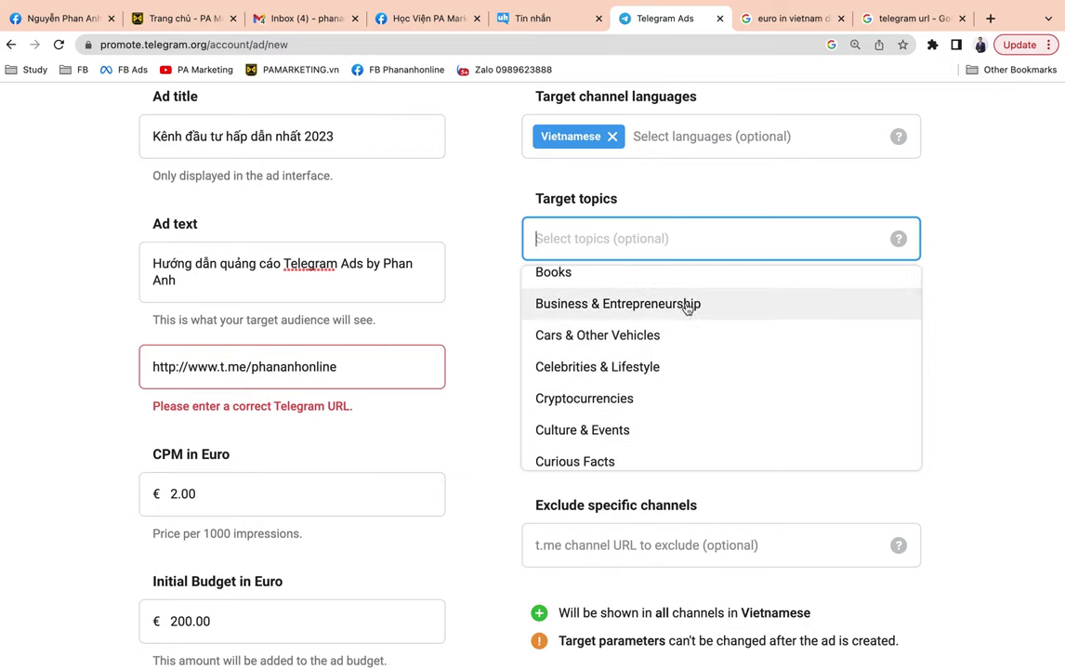
scroll(661, 346, down, 1)
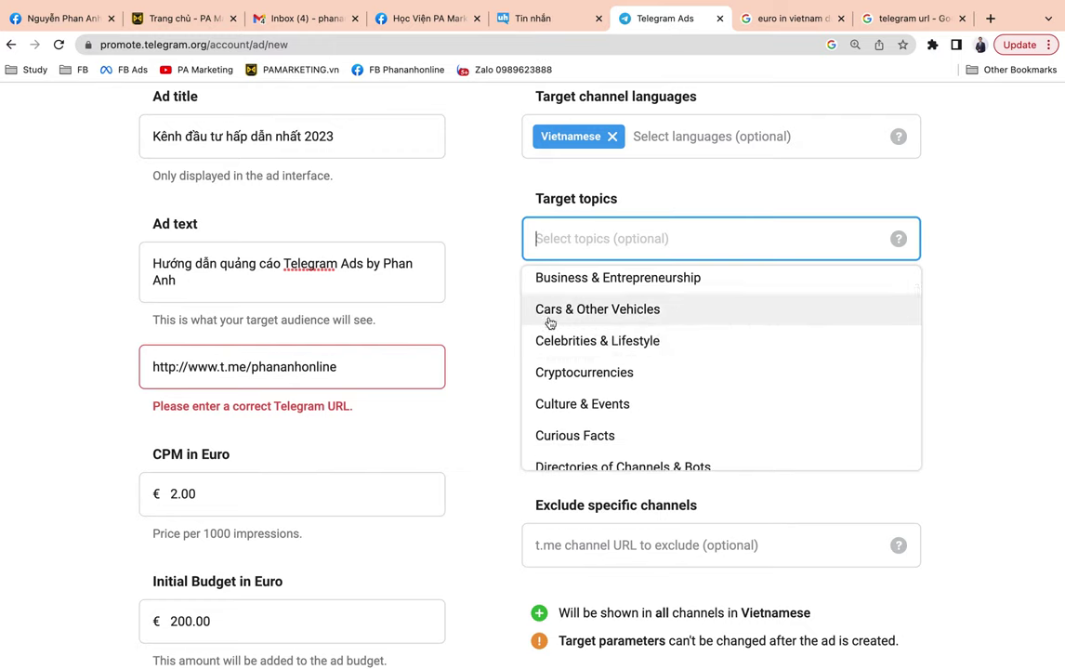
scroll(651, 323, down, 1)
scroll(654, 329, down, 1)
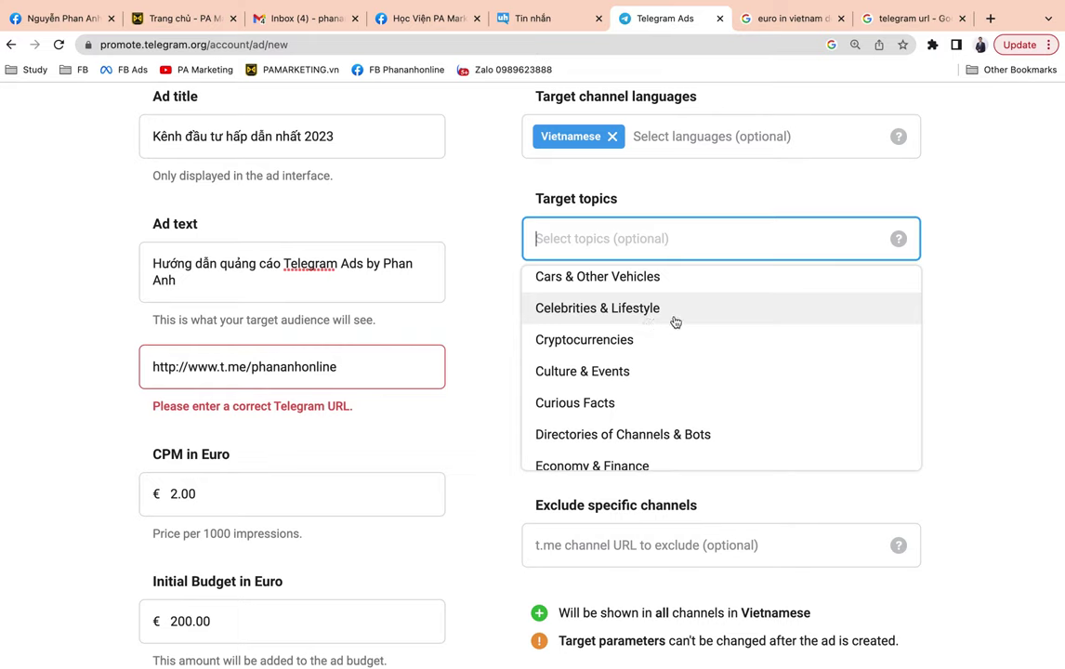
scroll(649, 333, down, 1)
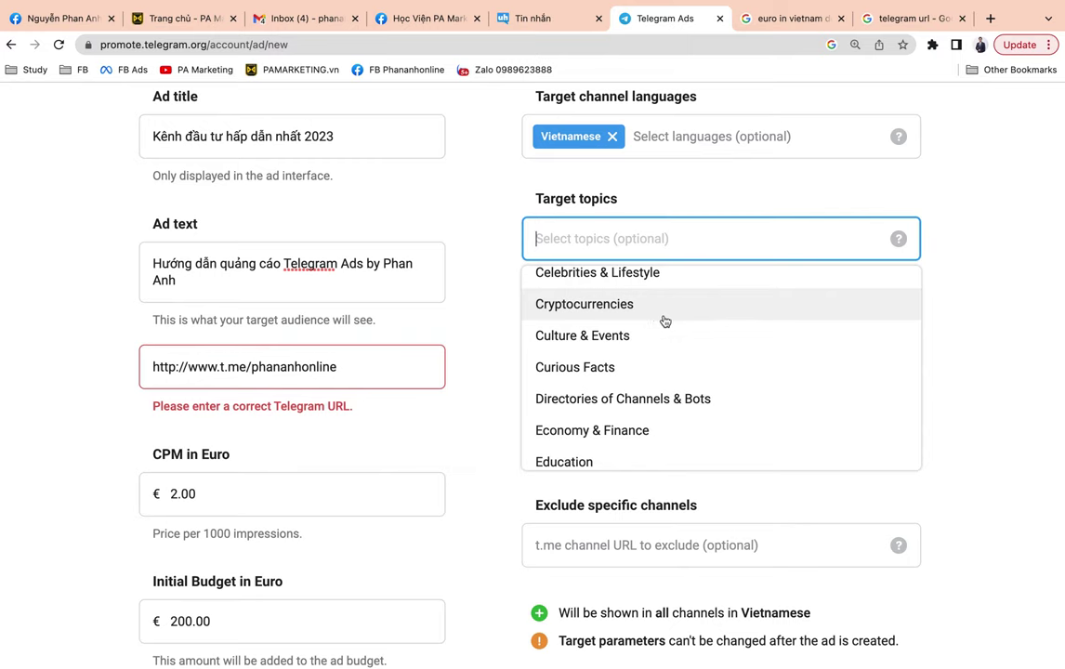
scroll(673, 344, down, 1)
scroll(656, 345, down, 1)
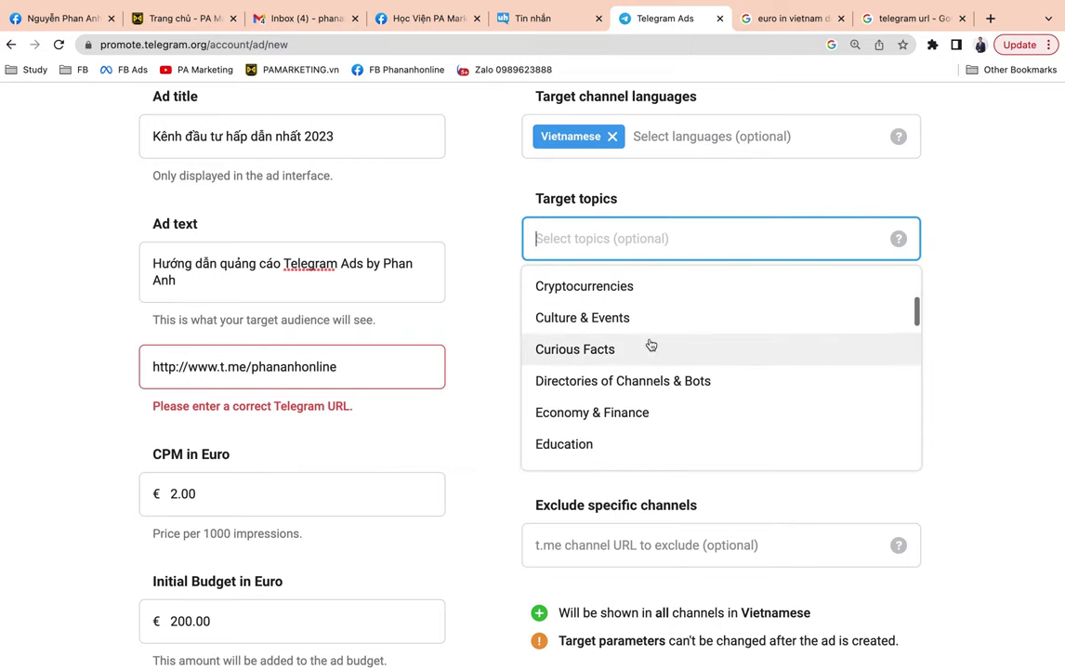
scroll(651, 331, down, 1)
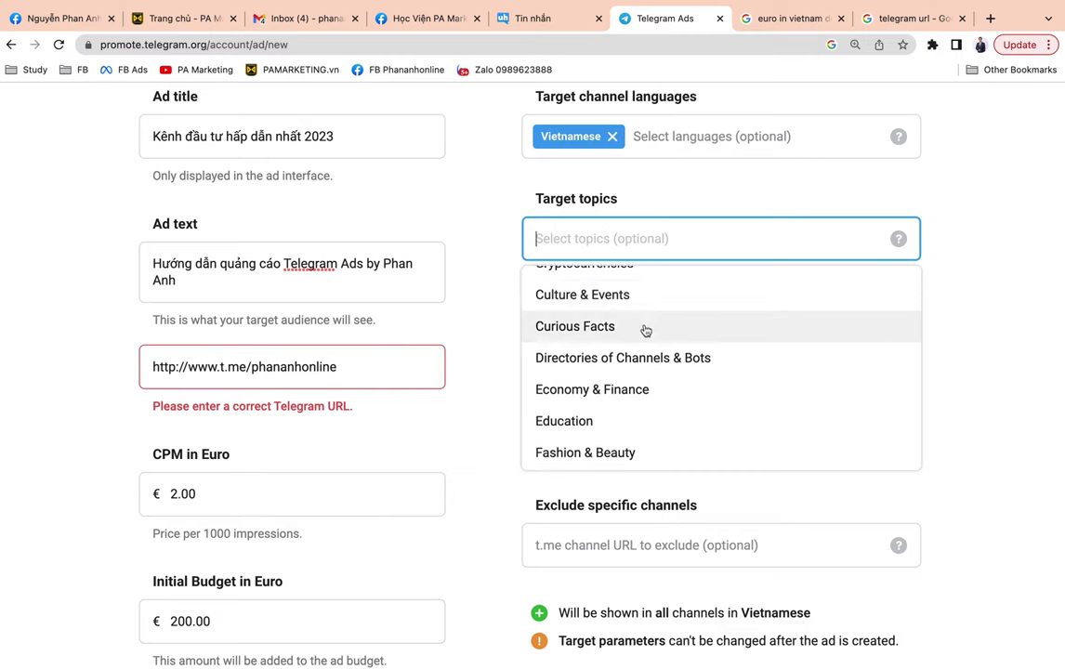
scroll(656, 333, down, 1)
scroll(655, 333, down, 1)
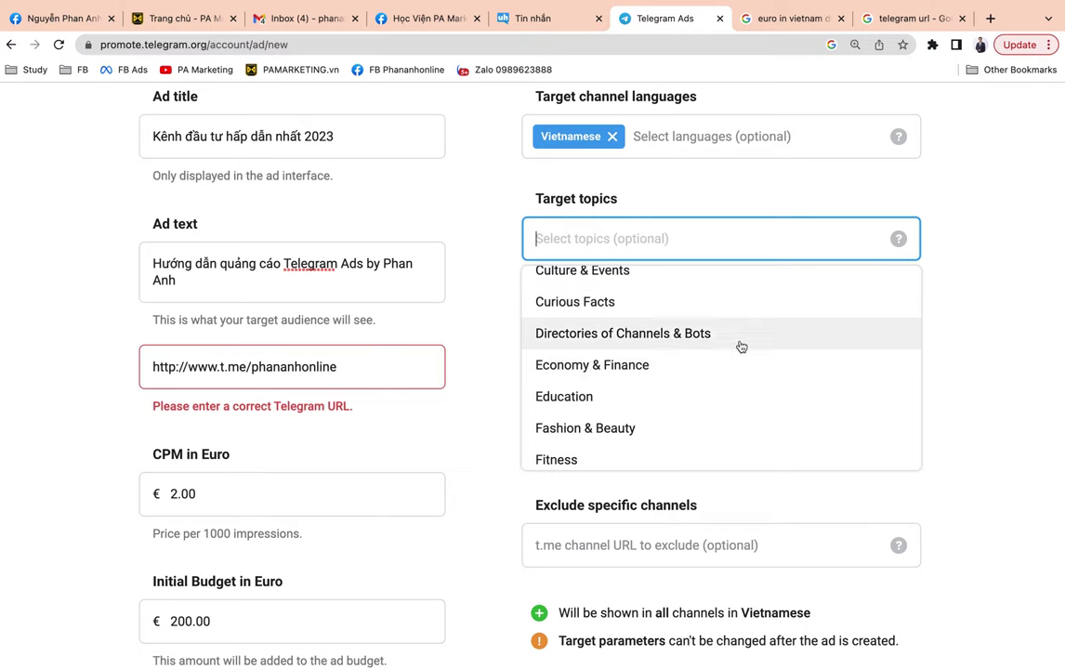
scroll(742, 347, down, 1)
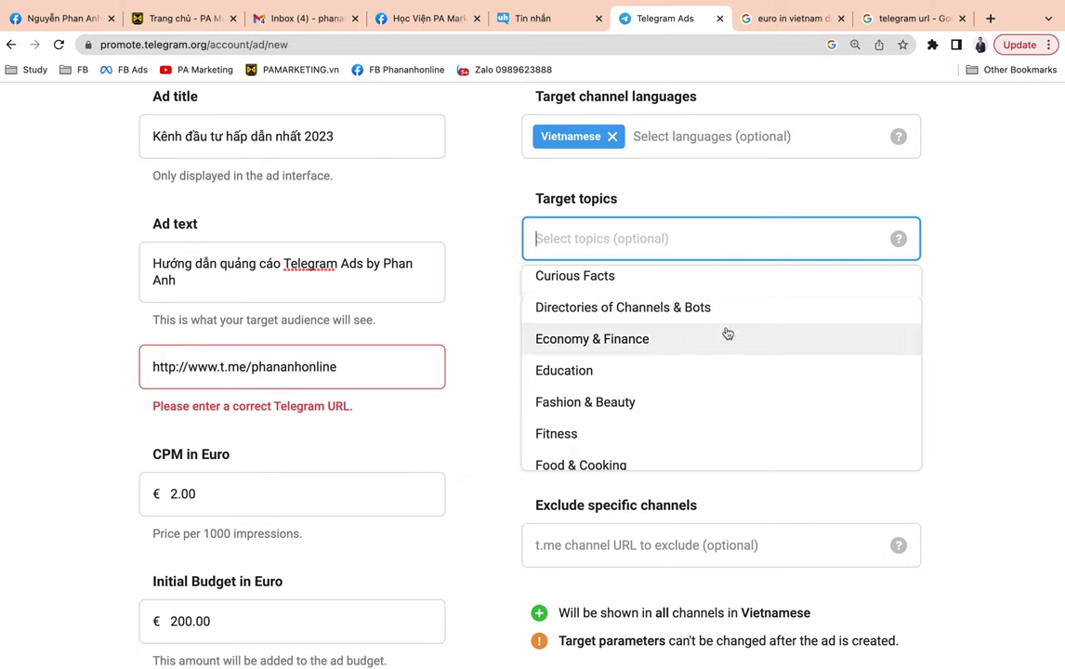
scroll(751, 331, down, 1)
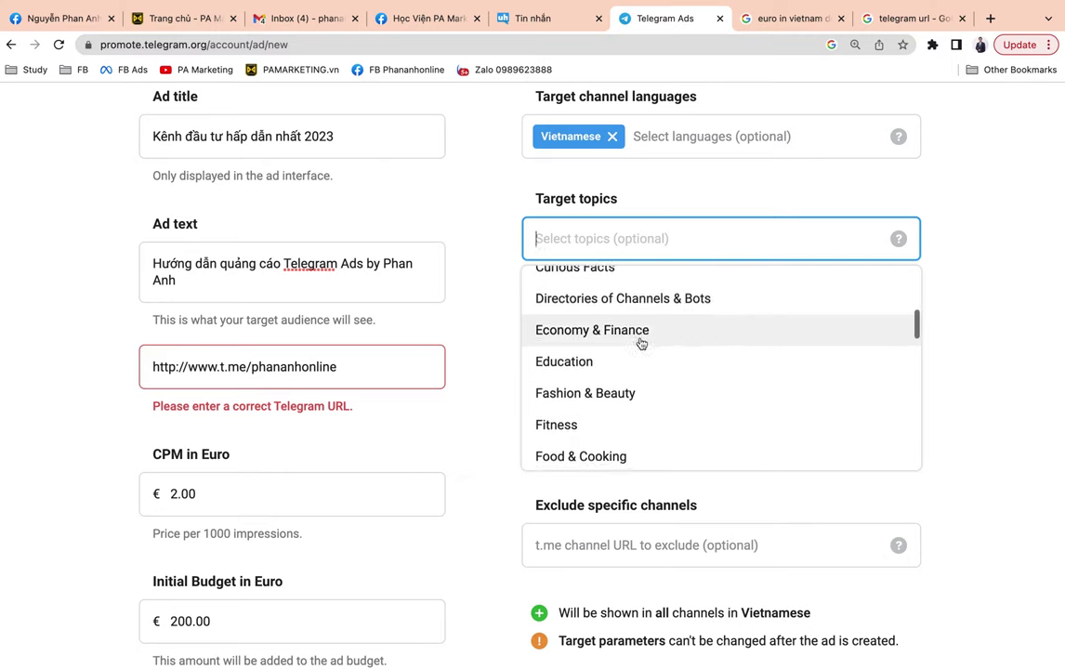
scroll(685, 343, down, 1)
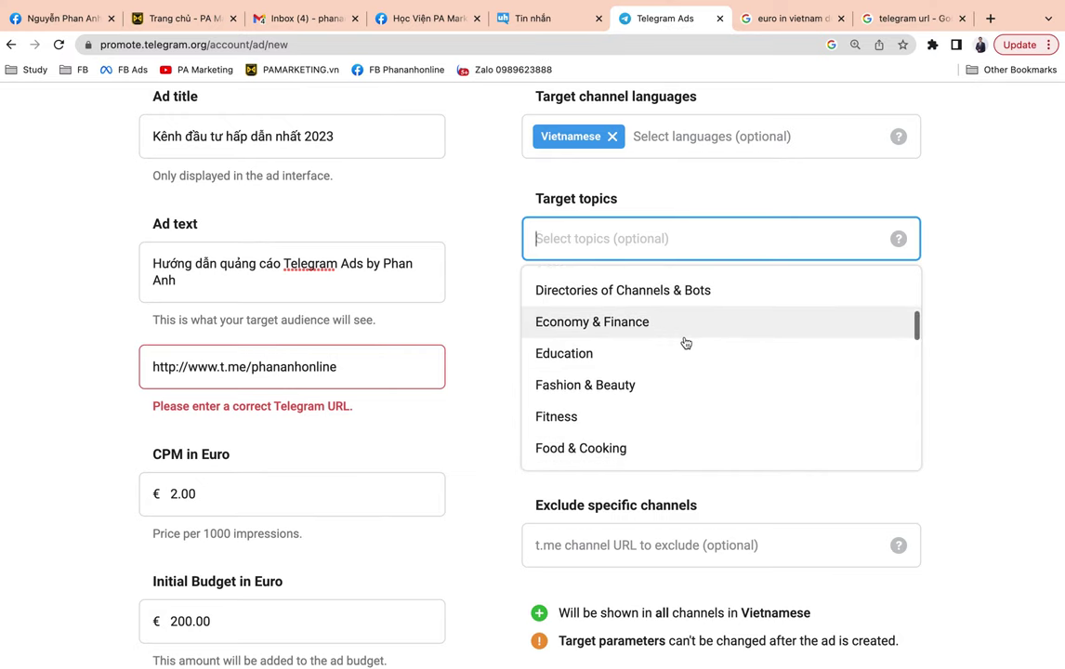
scroll(676, 340, down, 1)
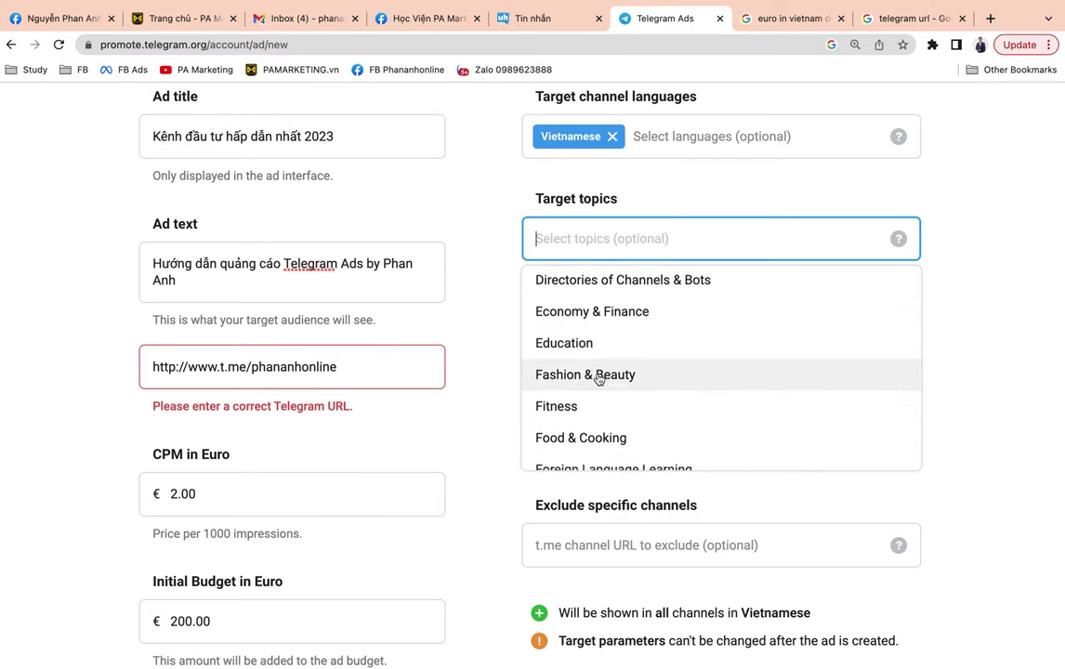
scroll(589, 362, down, 1)
scroll(624, 349, down, 3)
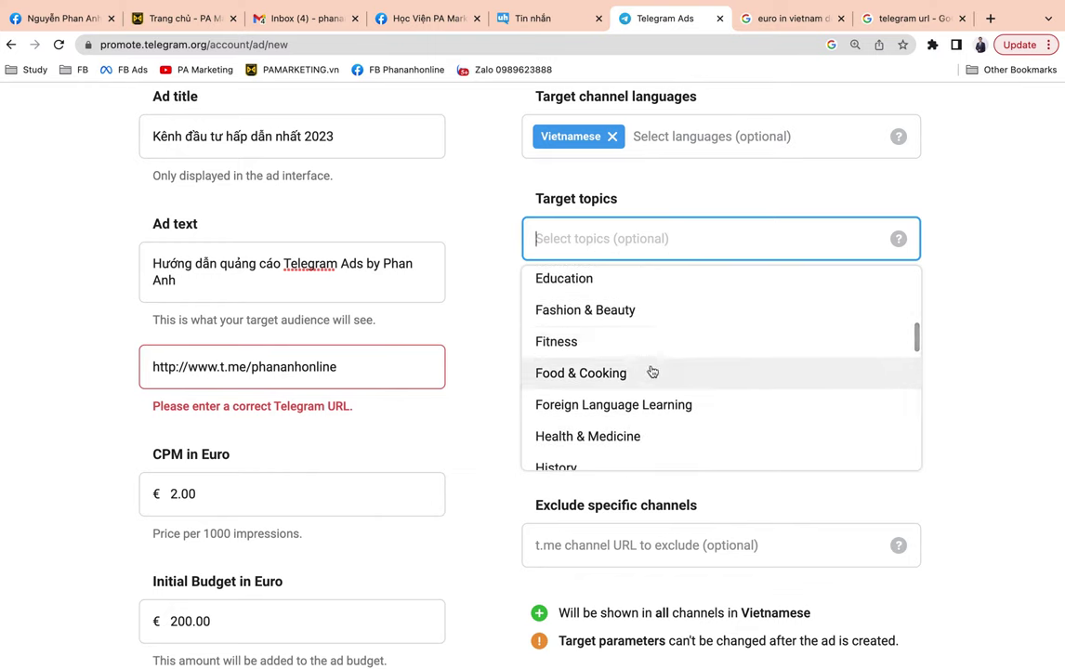
scroll(651, 371, down, 2)
scroll(685, 358, down, 2)
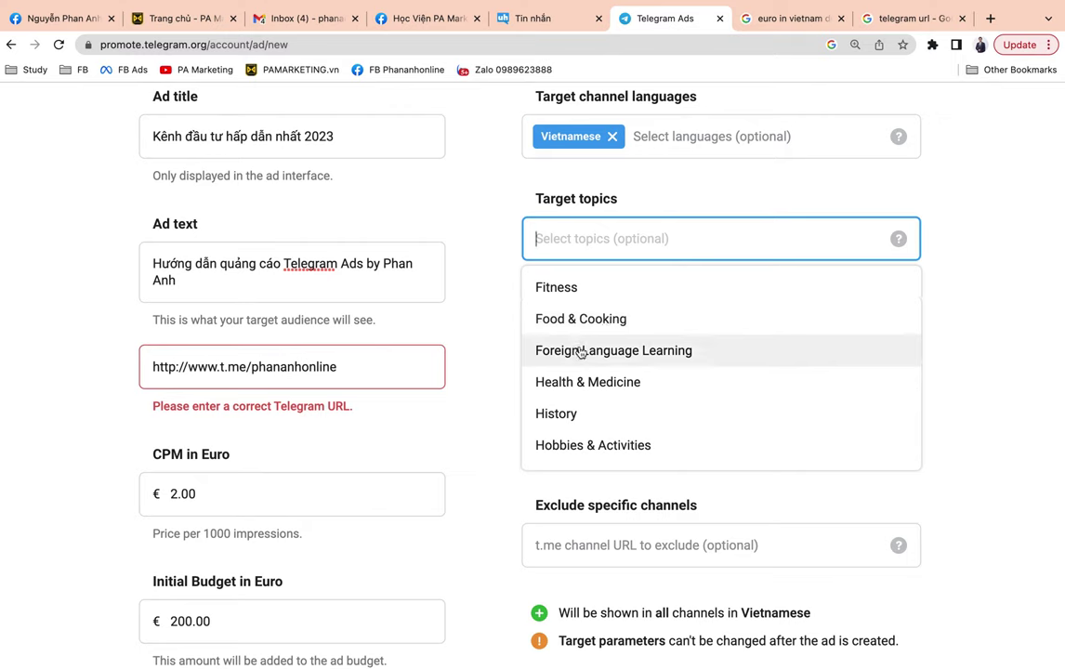
scroll(665, 354, down, 2)
scroll(651, 350, down, 2)
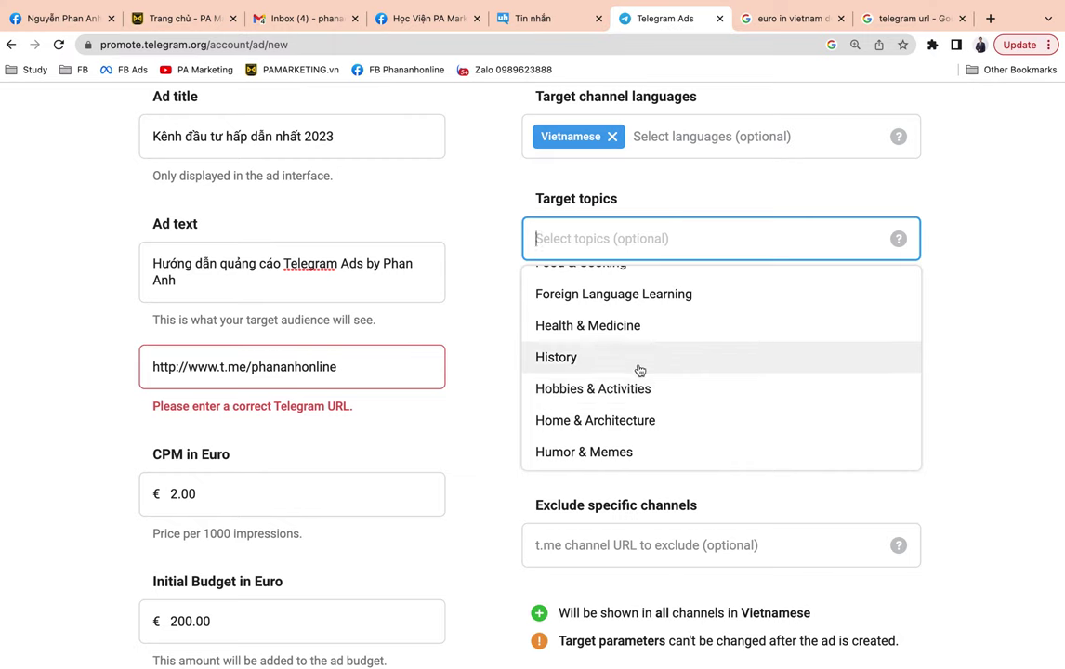
scroll(650, 364, down, 1)
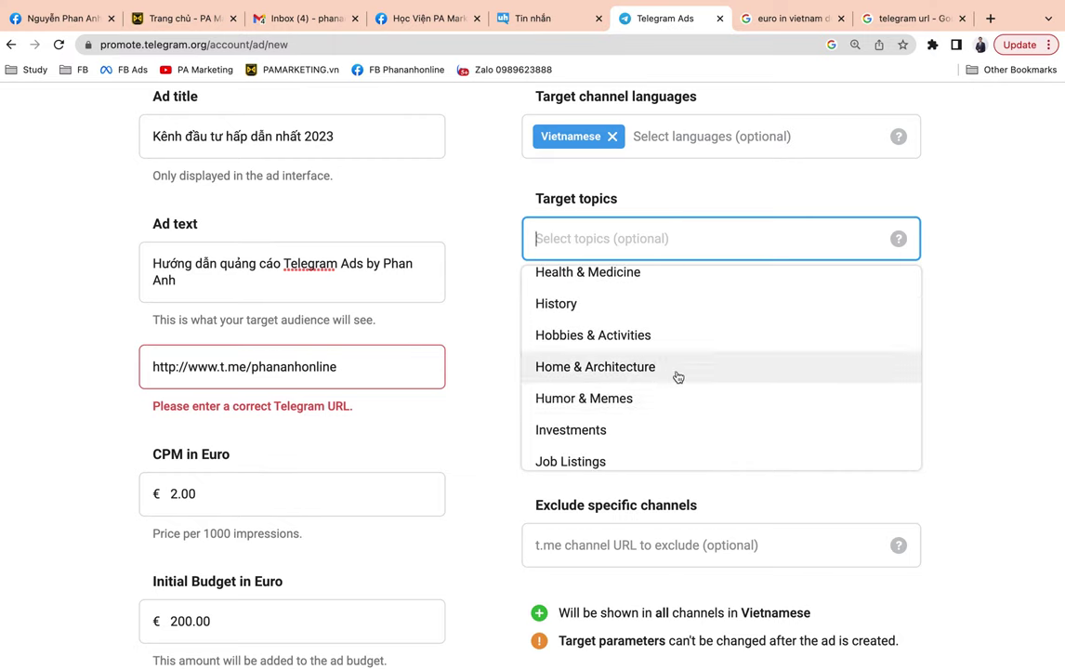
Read through the remaining target topics, from Home & Architecture down to Other
scroll(677, 376, down, 1)
scroll(676, 377, down, 1)
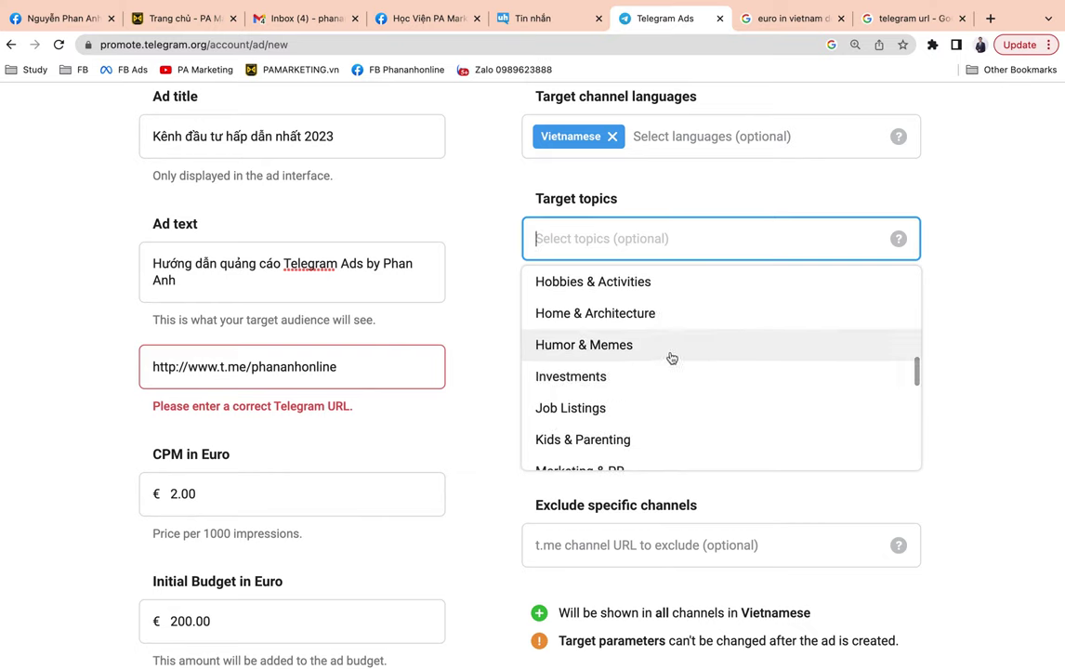
scroll(683, 354, down, 1)
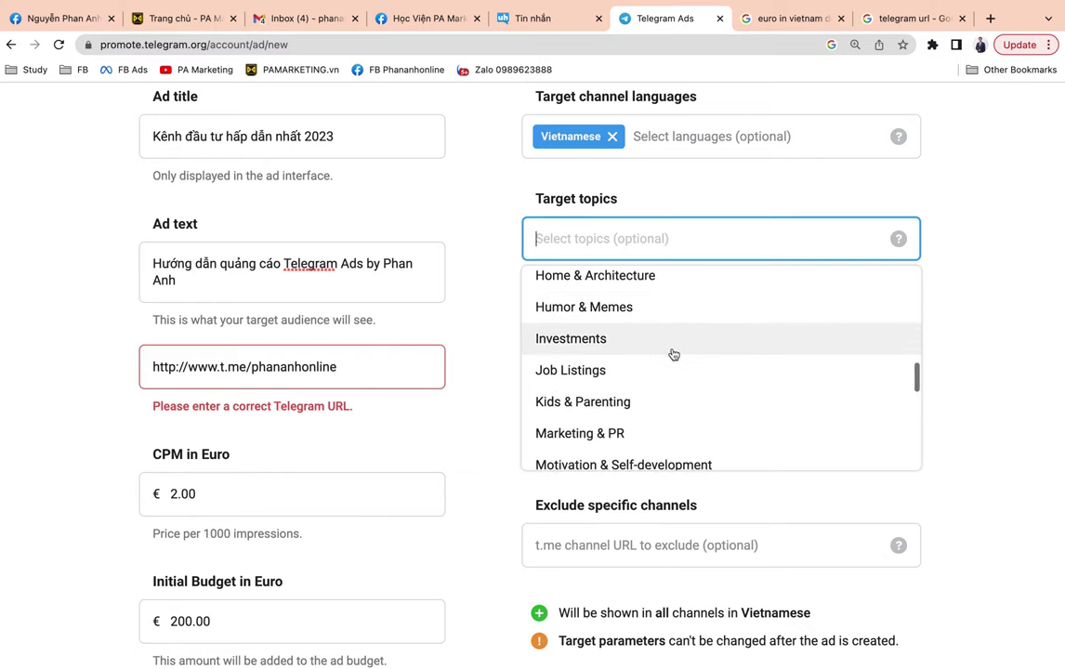
scroll(639, 349, down, 1)
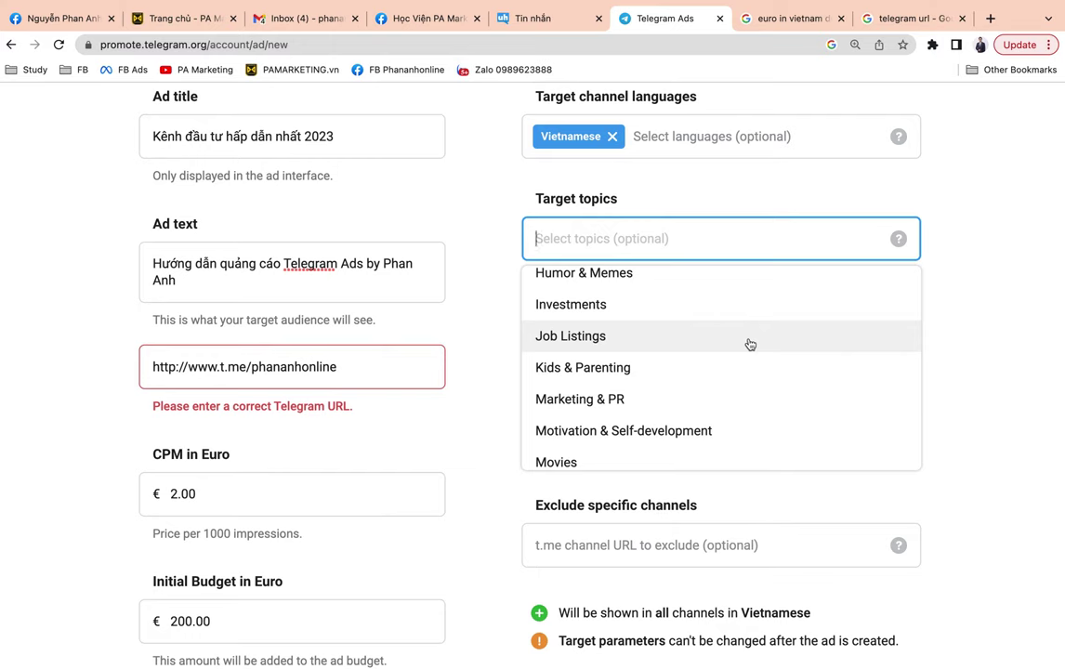
scroll(750, 345, down, 1)
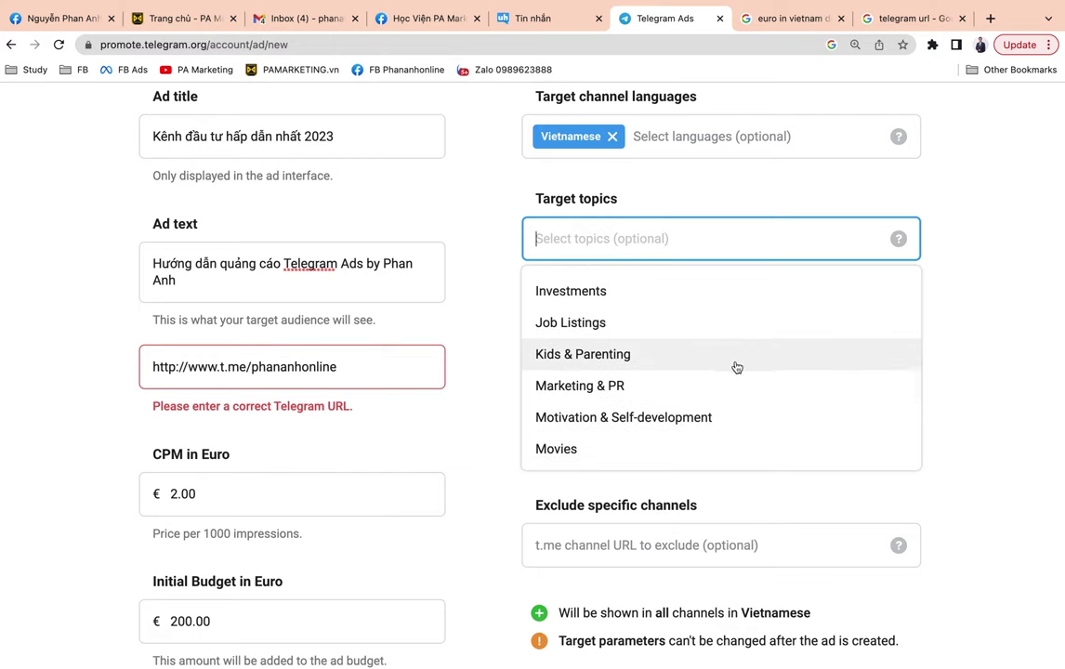
scroll(736, 367, down, 1)
scroll(650, 358, down, 1)
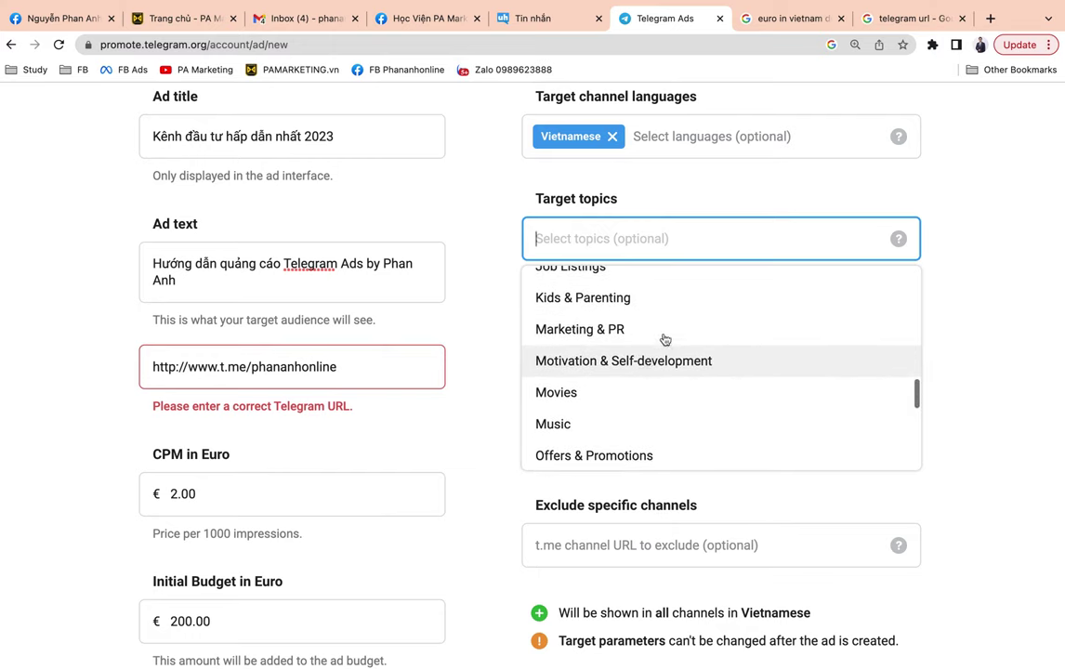
scroll(669, 353, down, 1)
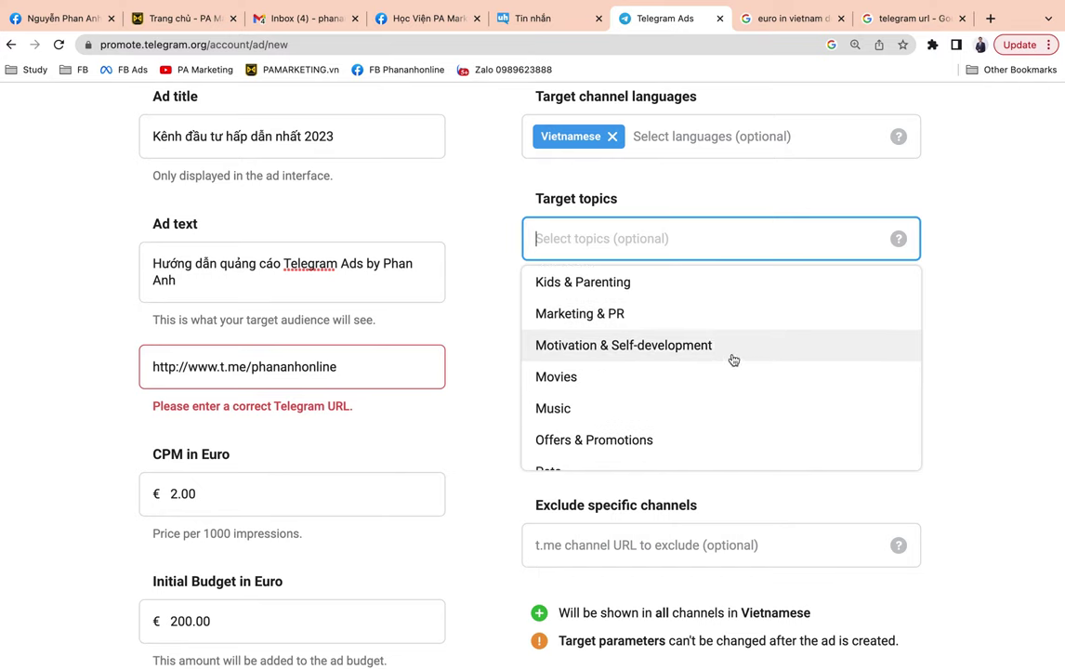
scroll(733, 360, down, 1)
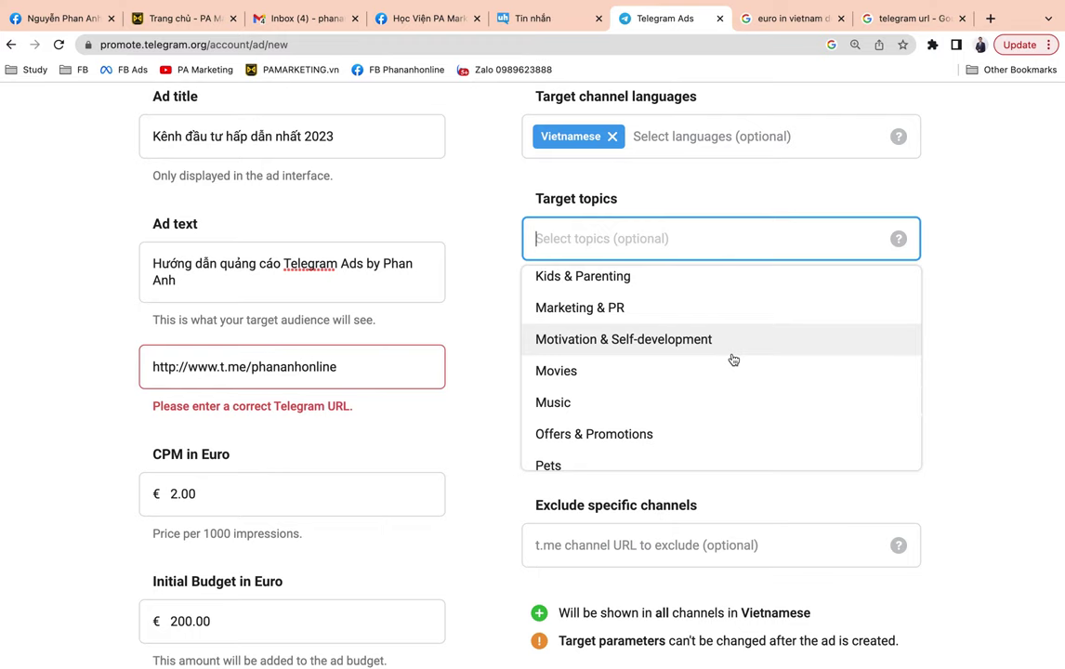
scroll(734, 376, down, 3)
scroll(736, 378, down, 8)
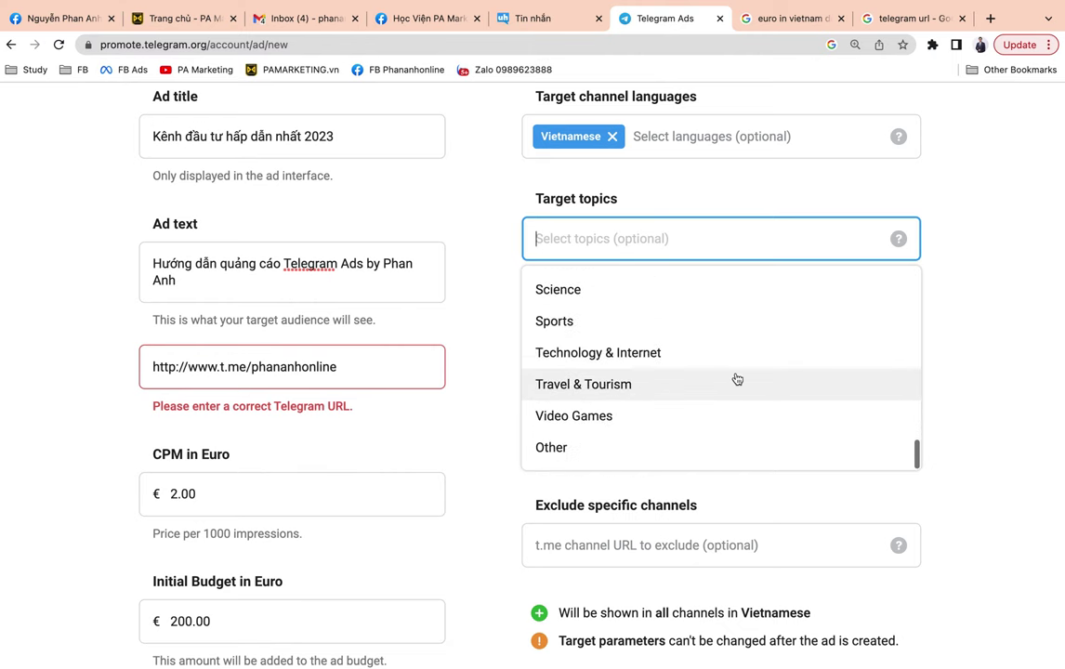
scroll(735, 377, down, 5)
Add Technology & Internet, Books and Cars & Other Vehicles as the ad's target topics
scroll(748, 378, up, 6)
scroll(771, 390, down, 1)
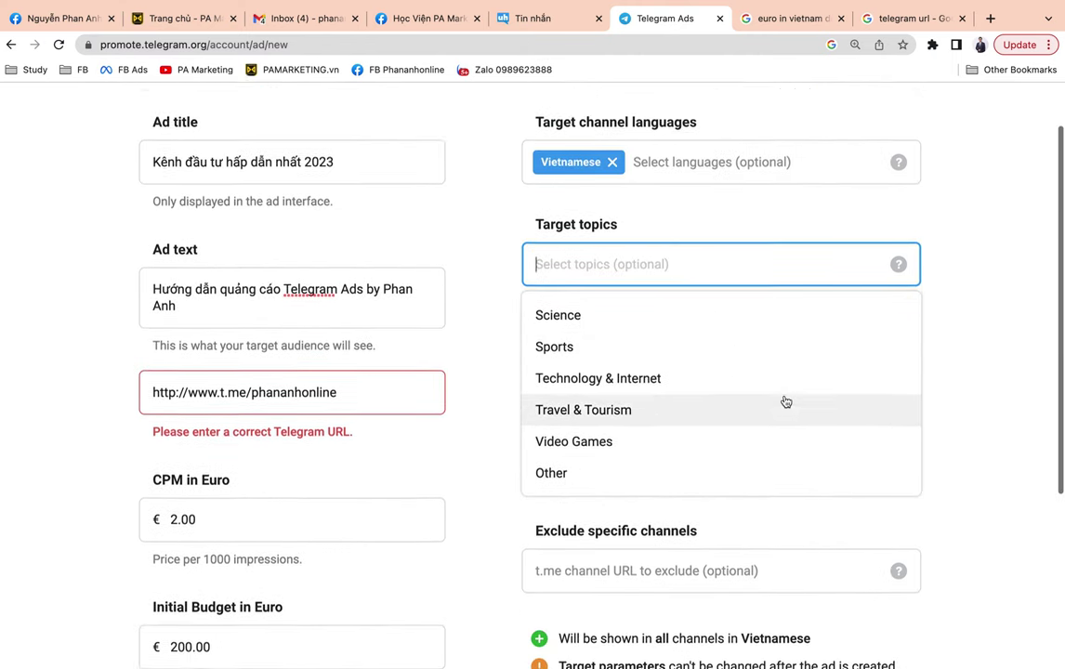
scroll(785, 401, down, 1)
scroll(780, 400, up, 2)
click(767, 397)
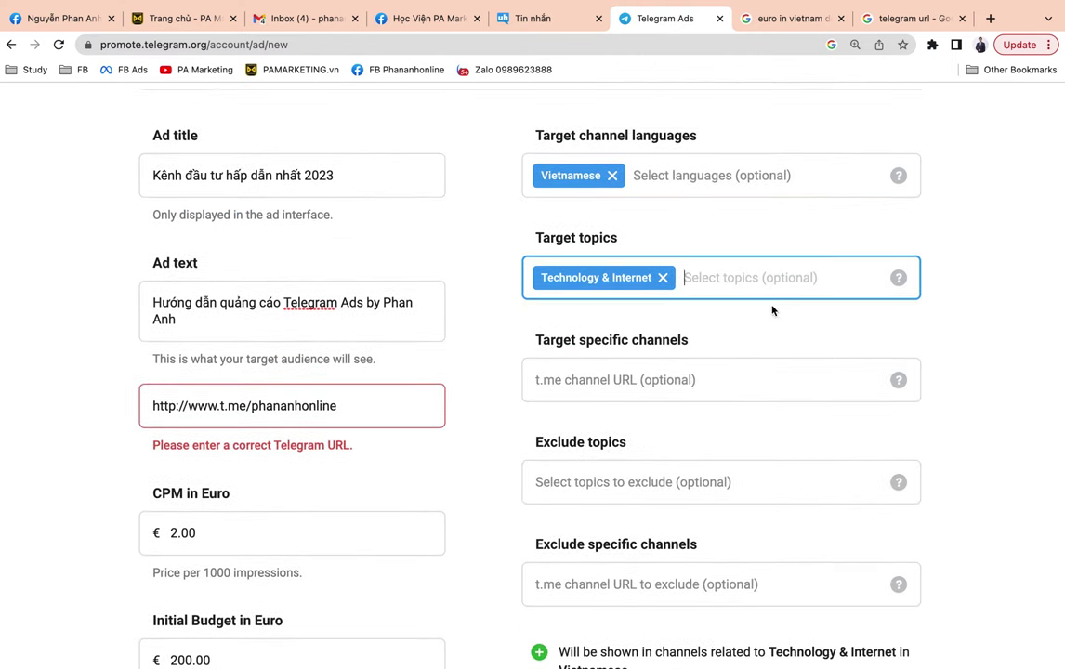
click(751, 278)
click(712, 373)
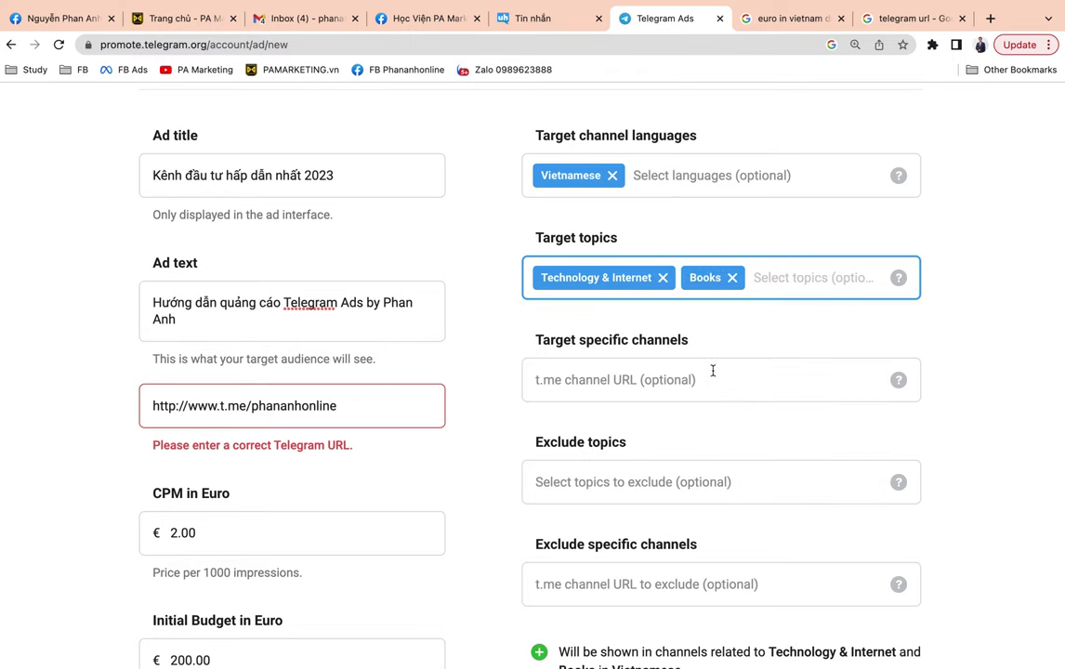
click(817, 288)
click(743, 414)
scroll(742, 412, down, 1)
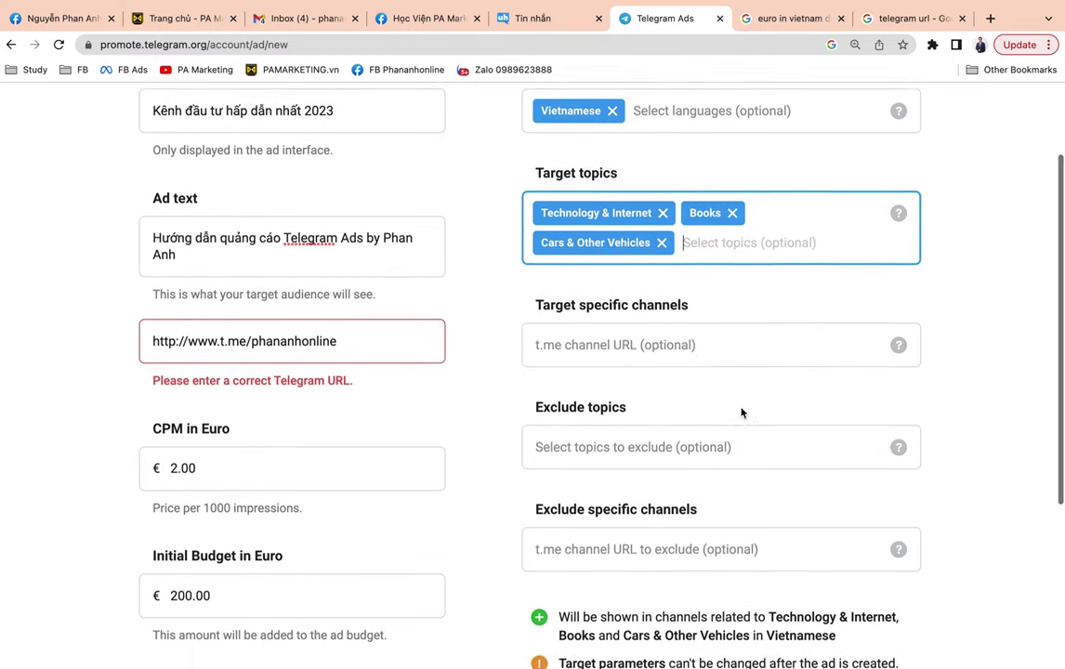
Review the Target specific channels setting, which takes optional t.me channel URLs
scroll(742, 412, down, 1)
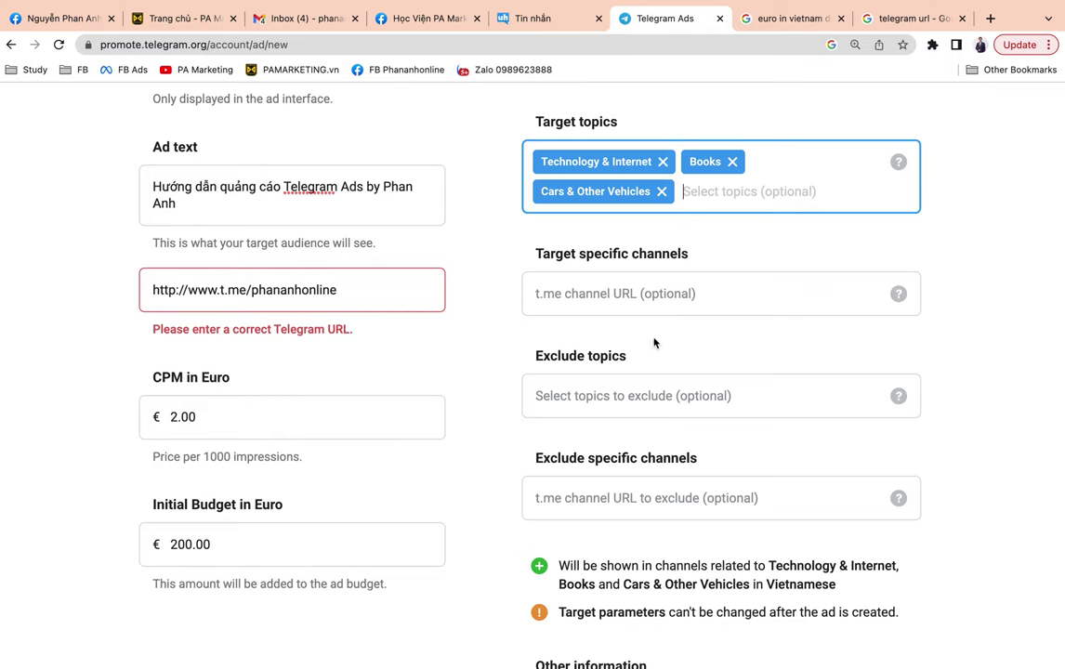
click(709, 294)
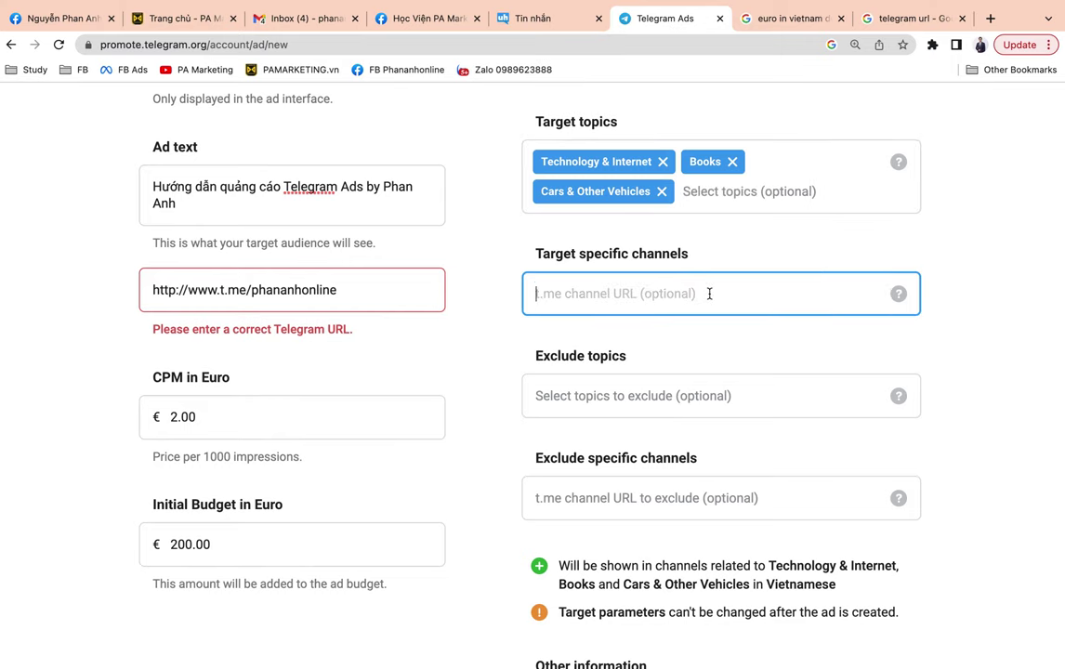
drag(534, 257, 761, 265)
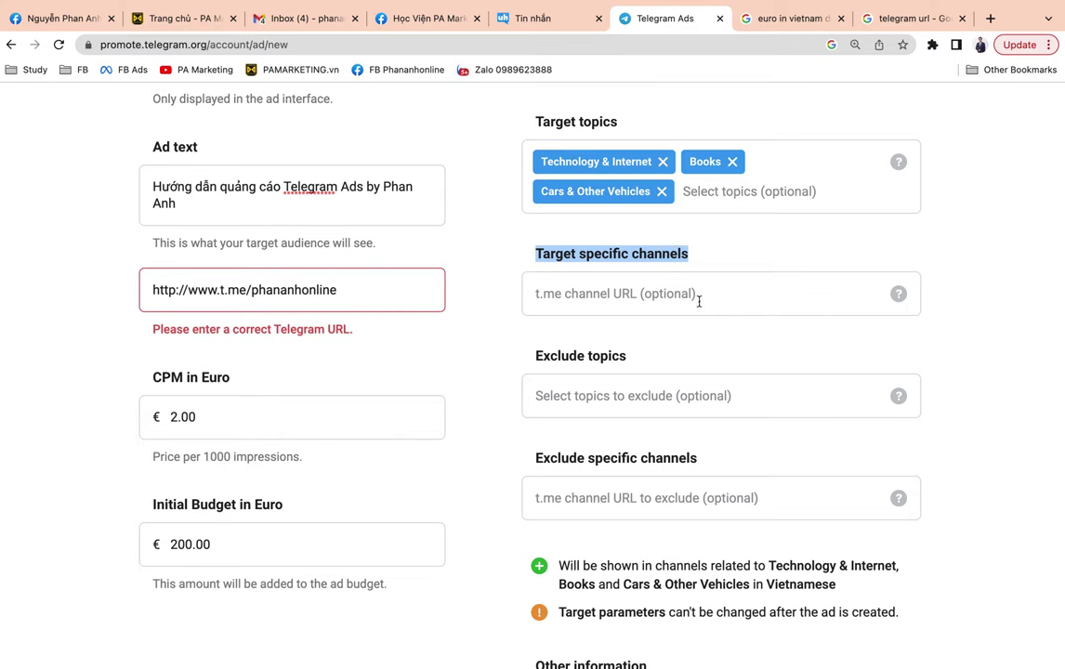
click(647, 295)
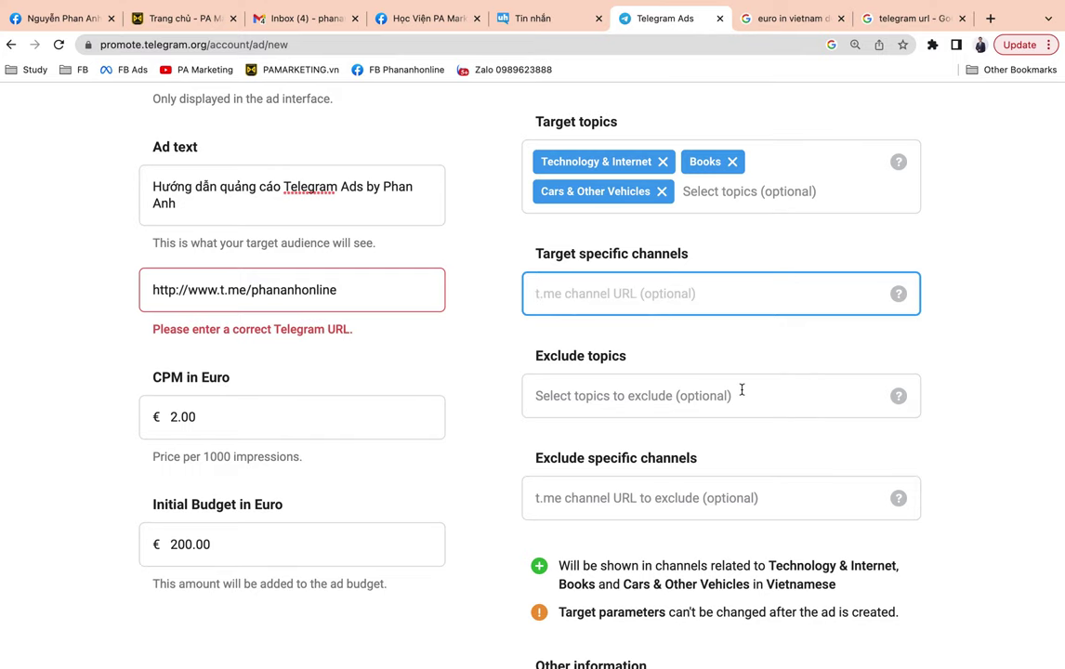
Review the Exclude topics and Exclude specific channels settings, comparing them with the chosen target topics
scroll(742, 389, down, 2)
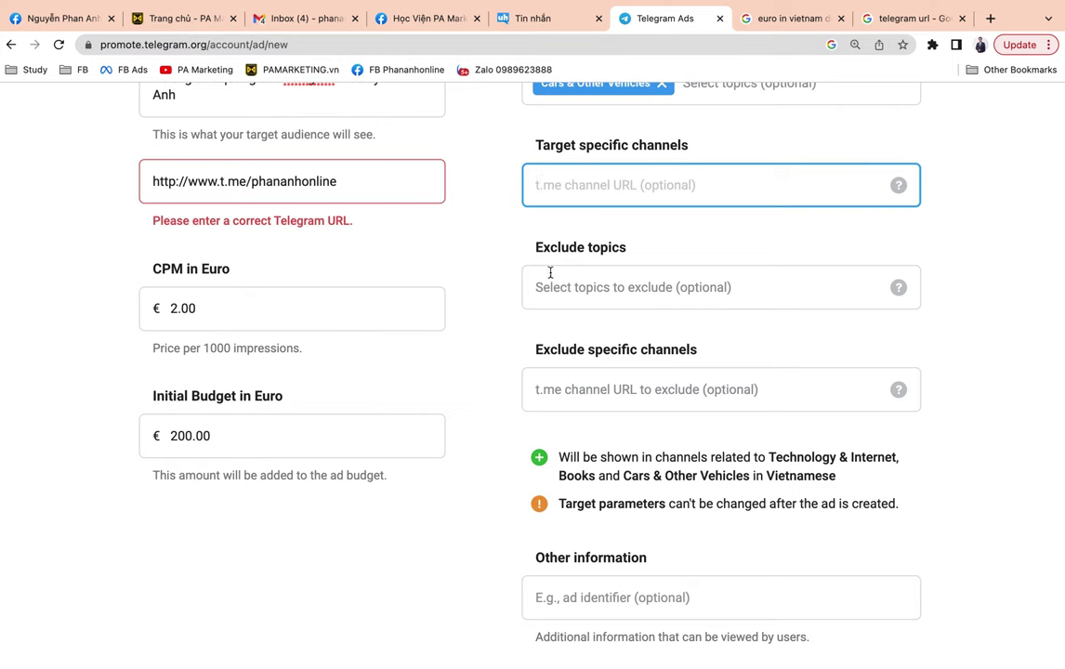
drag(526, 251, 668, 247)
scroll(668, 247, up, 5)
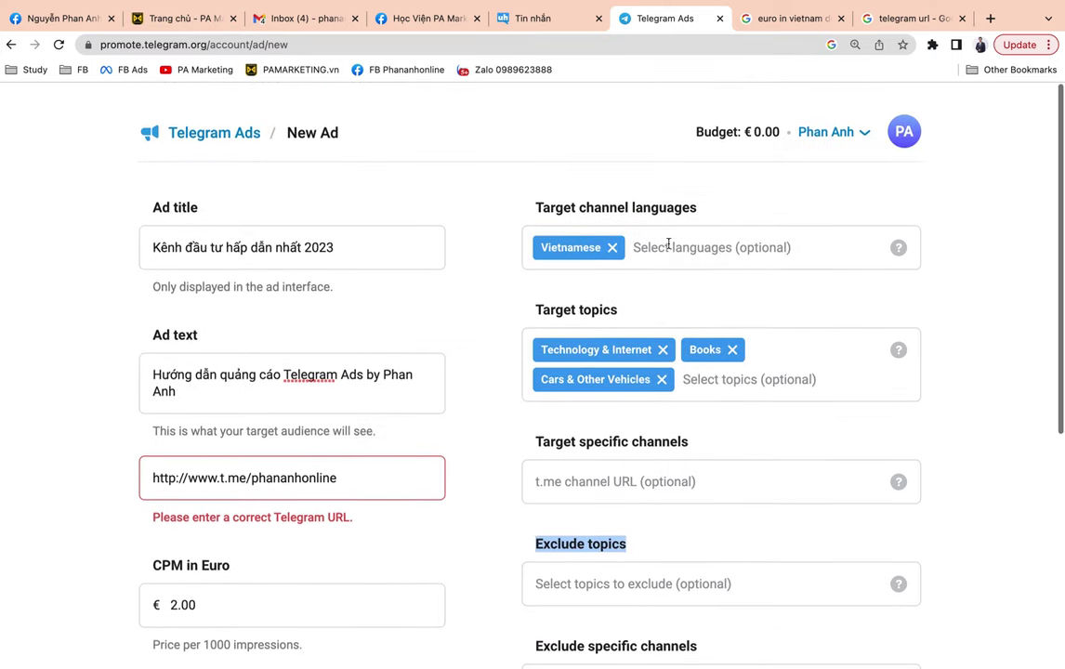
scroll(623, 371, down, 4)
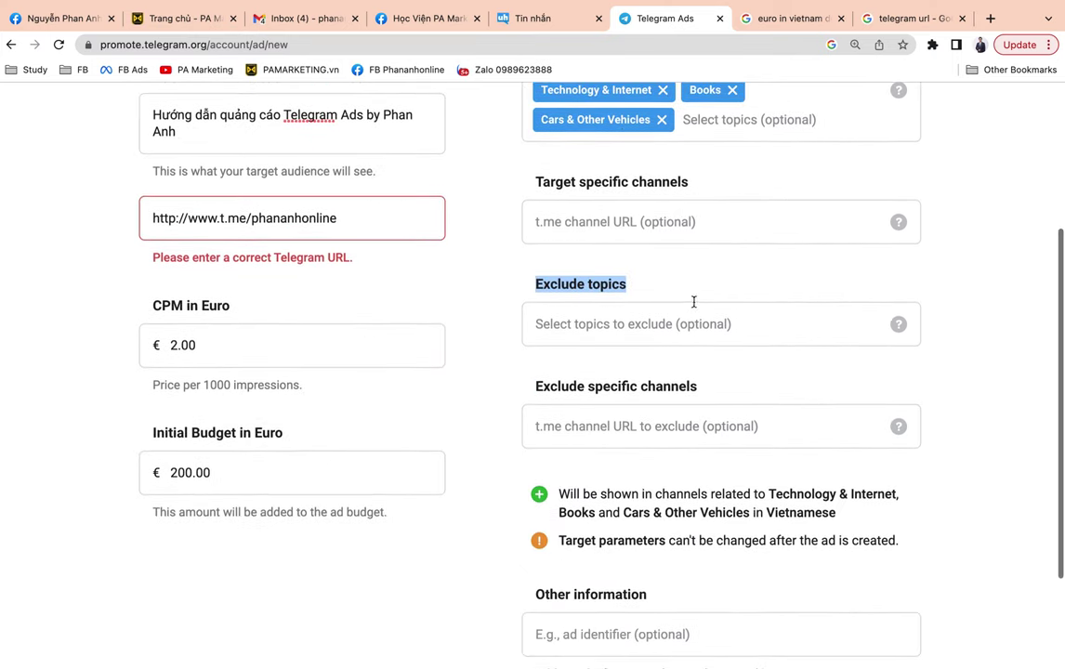
scroll(729, 313, up, 2)
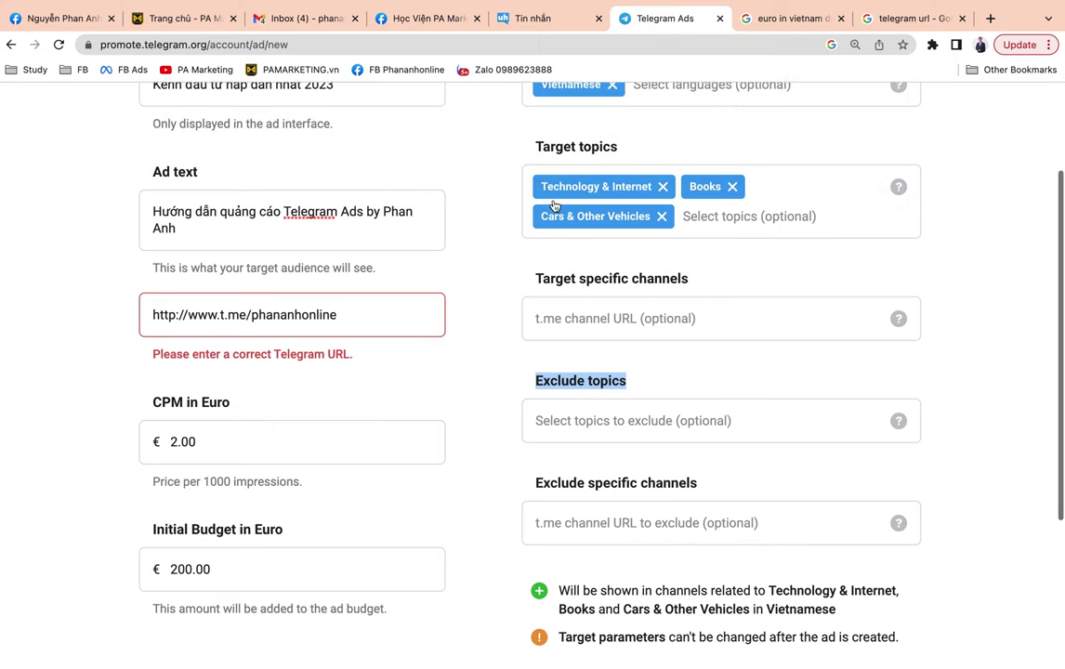
scroll(644, 446, down, 1)
scroll(644, 447, down, 2)
click(653, 281)
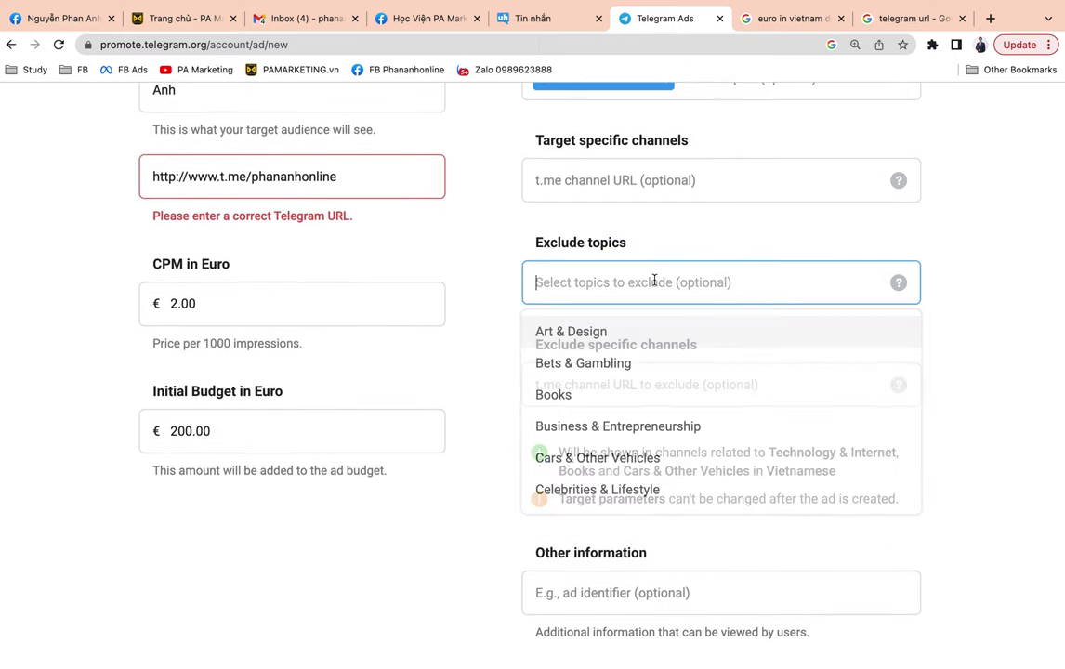
click(528, 249)
scroll(834, 321, down, 1)
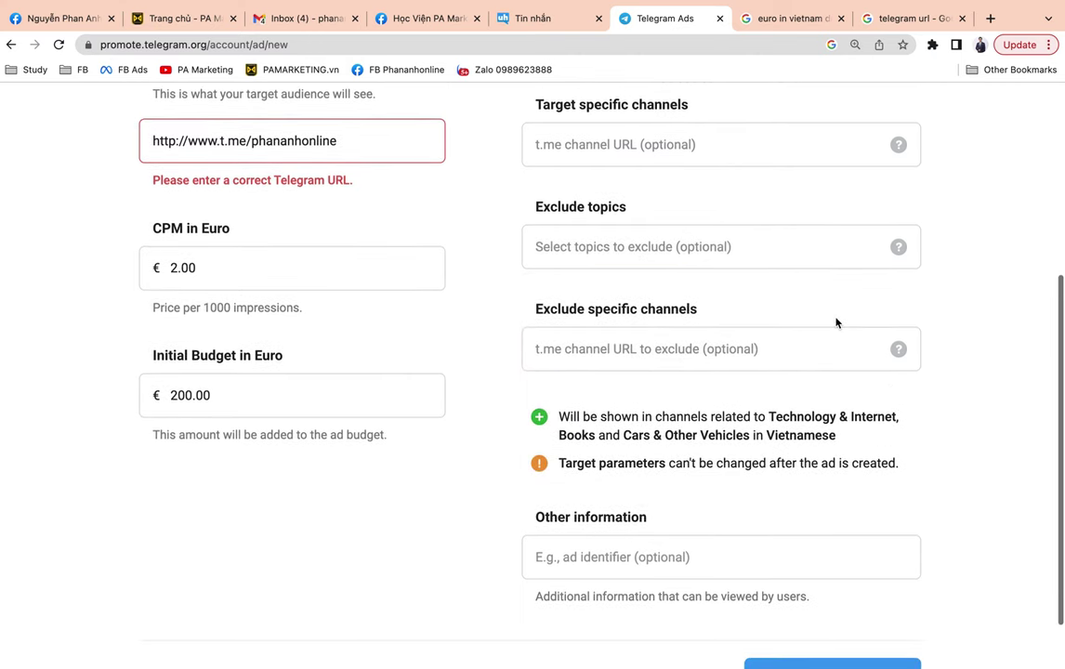
scroll(835, 321, down, 1)
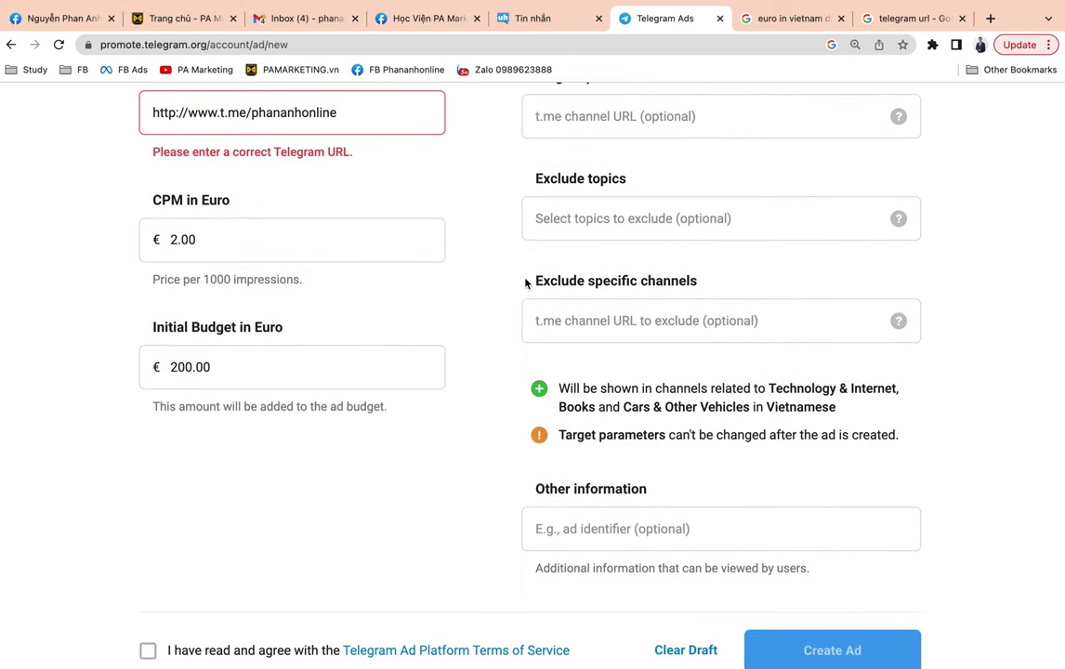
drag(619, 283, 775, 279)
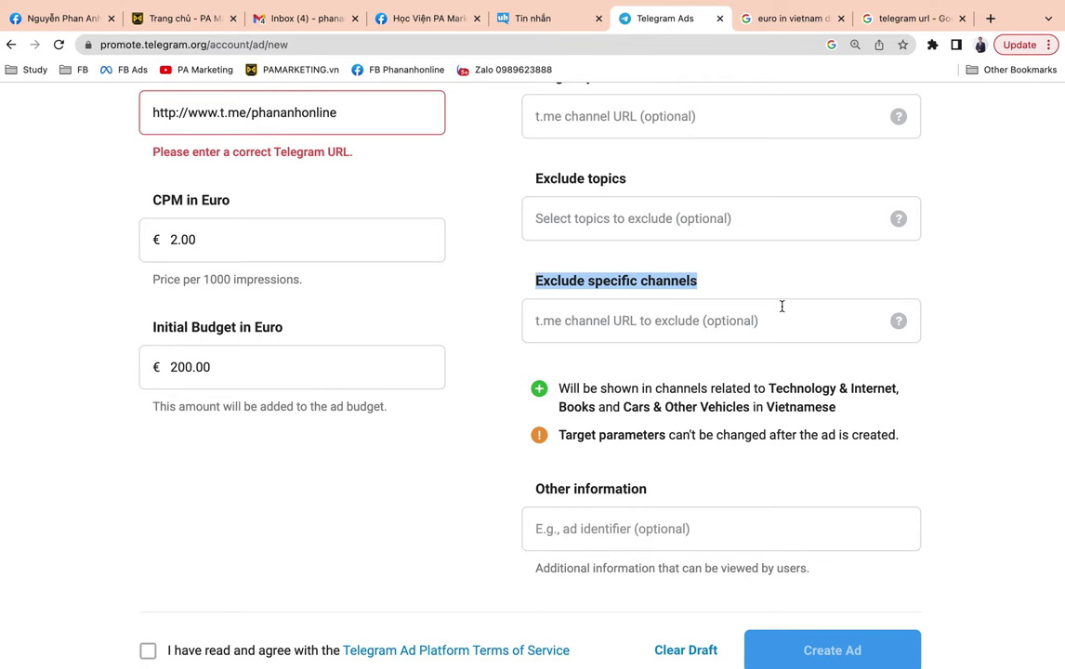
scroll(782, 308, up, 3)
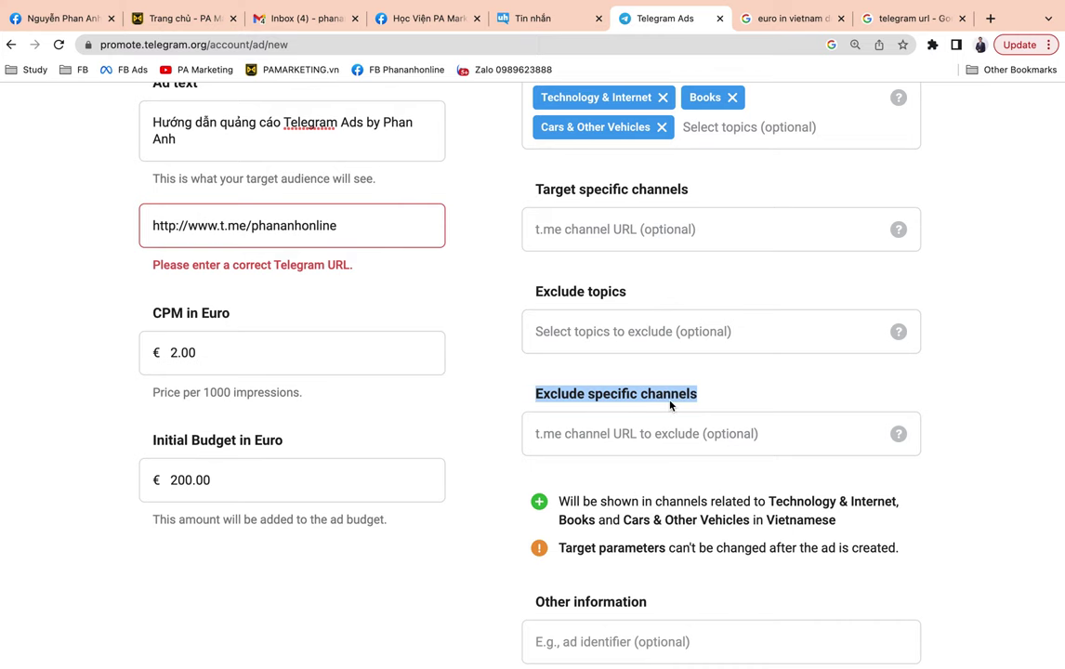
scroll(670, 405, down, 3)
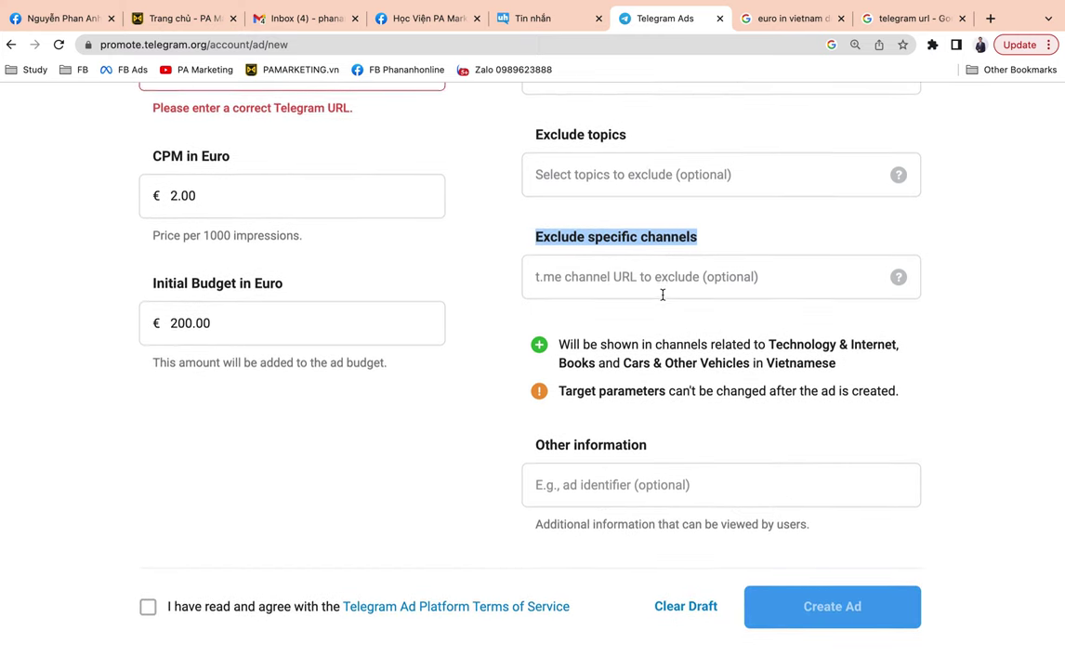
Leave Other information empty, agree to the Telegram Ad Platform Terms of Service and try to create the ad
click(652, 477)
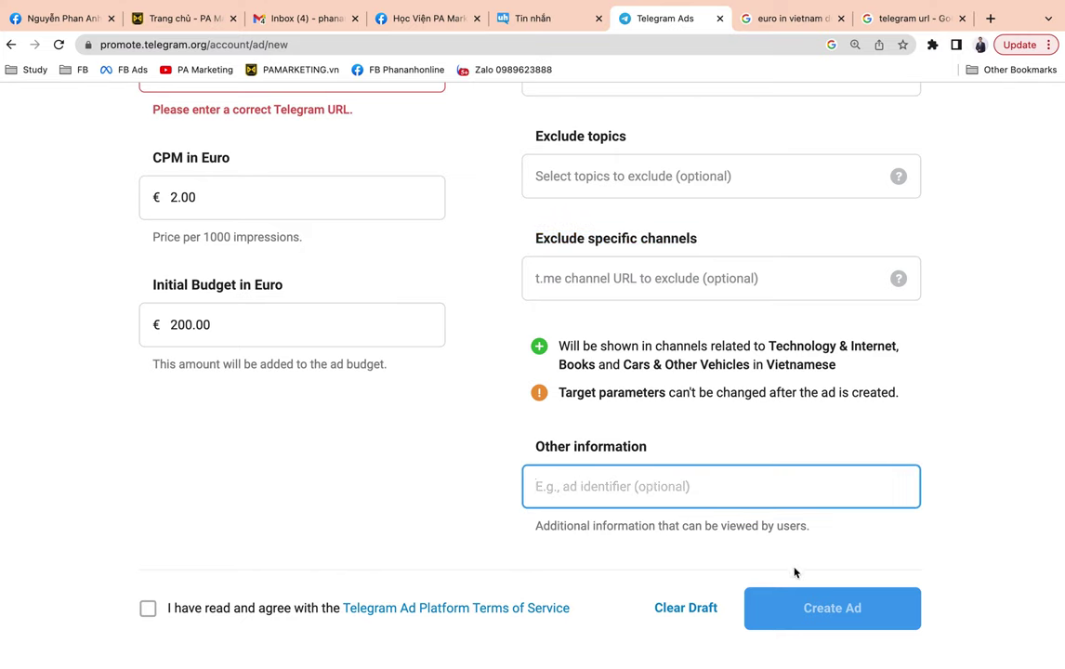
click(226, 610)
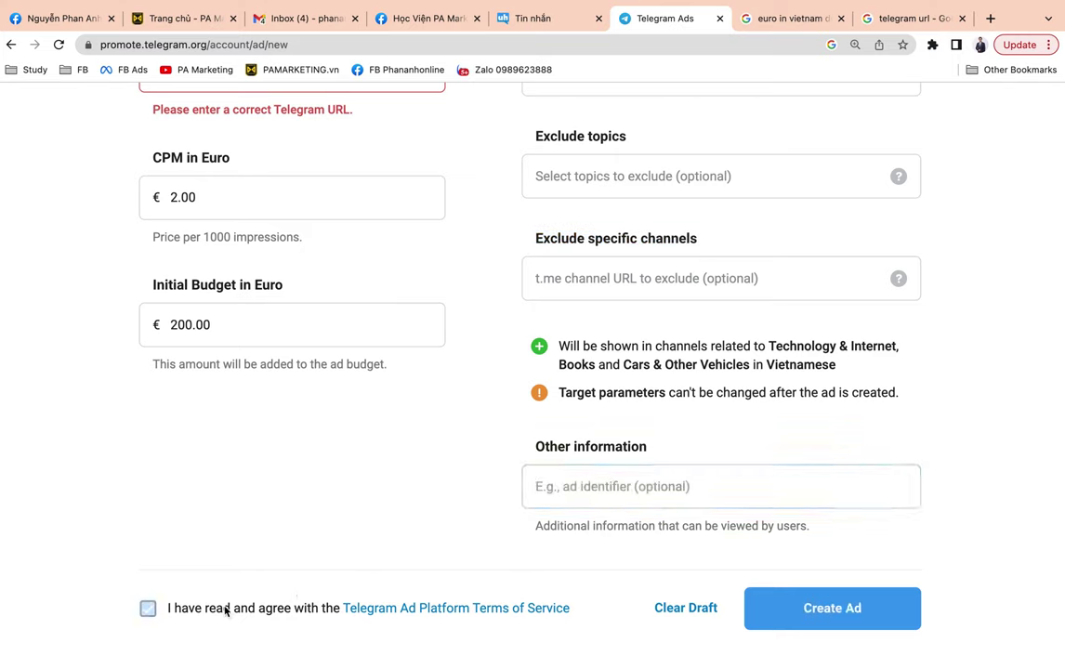
click(832, 610)
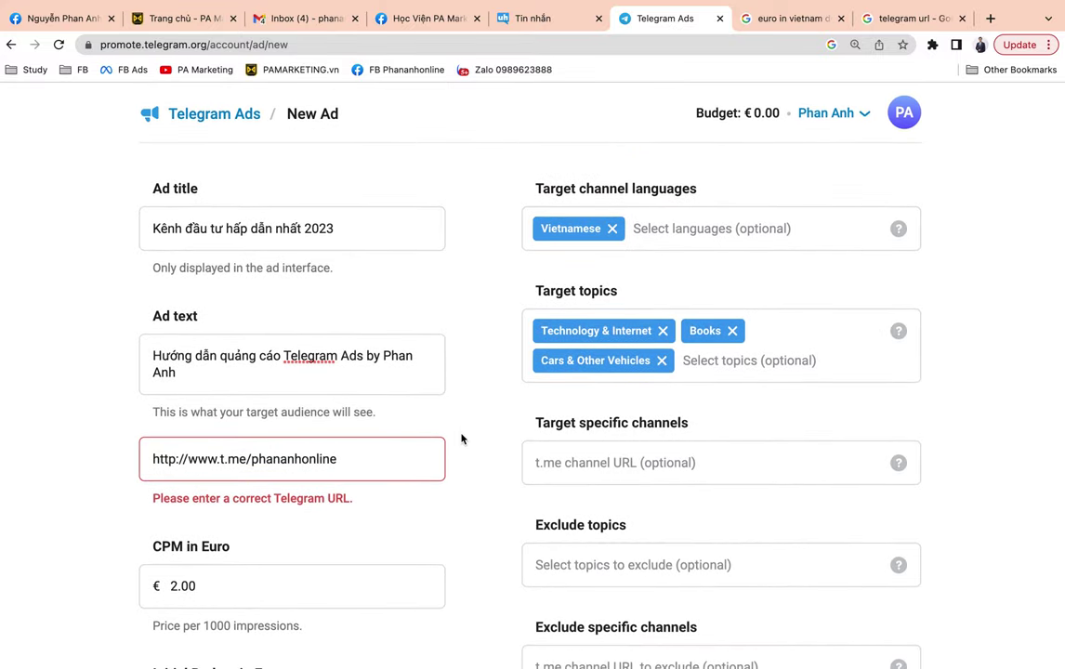
scroll(462, 439, down, 4)
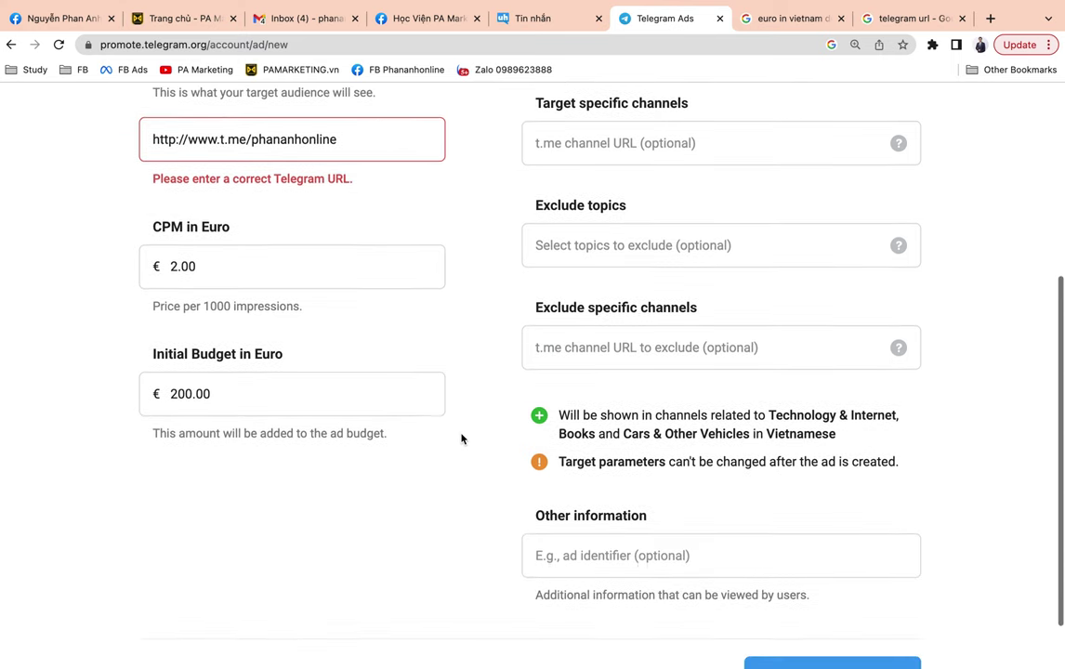
scroll(462, 439, down, 1)
Switch to the PDF guide in Preview and review its CPM in Euro, Initial Budget in Euro and account budget notes
key(super+Tab)
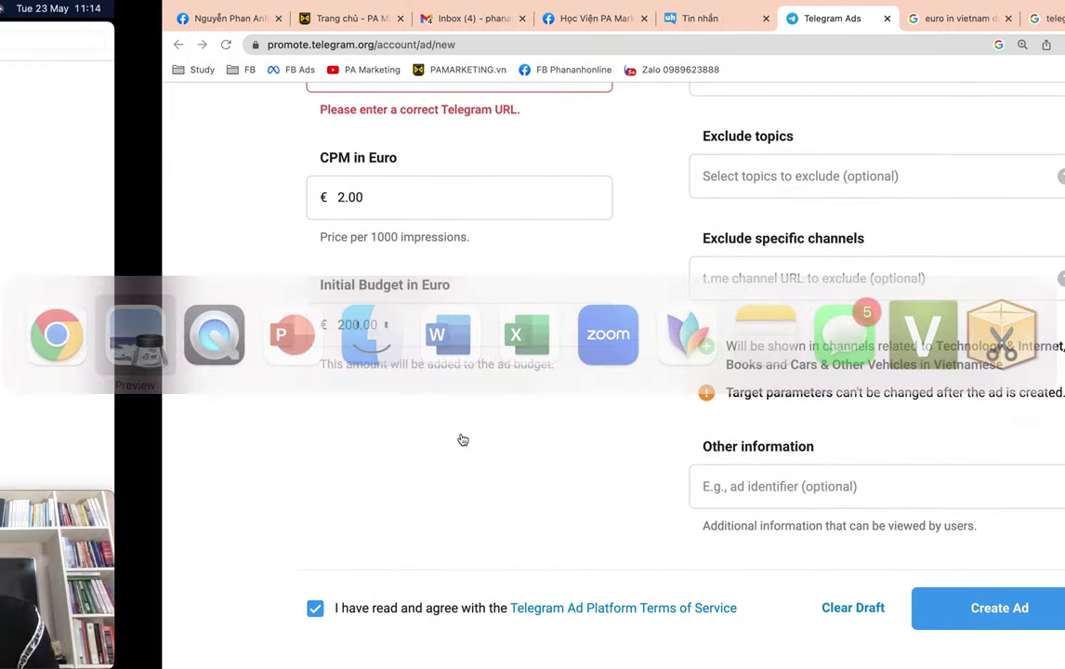
scroll(584, 321, down, 15)
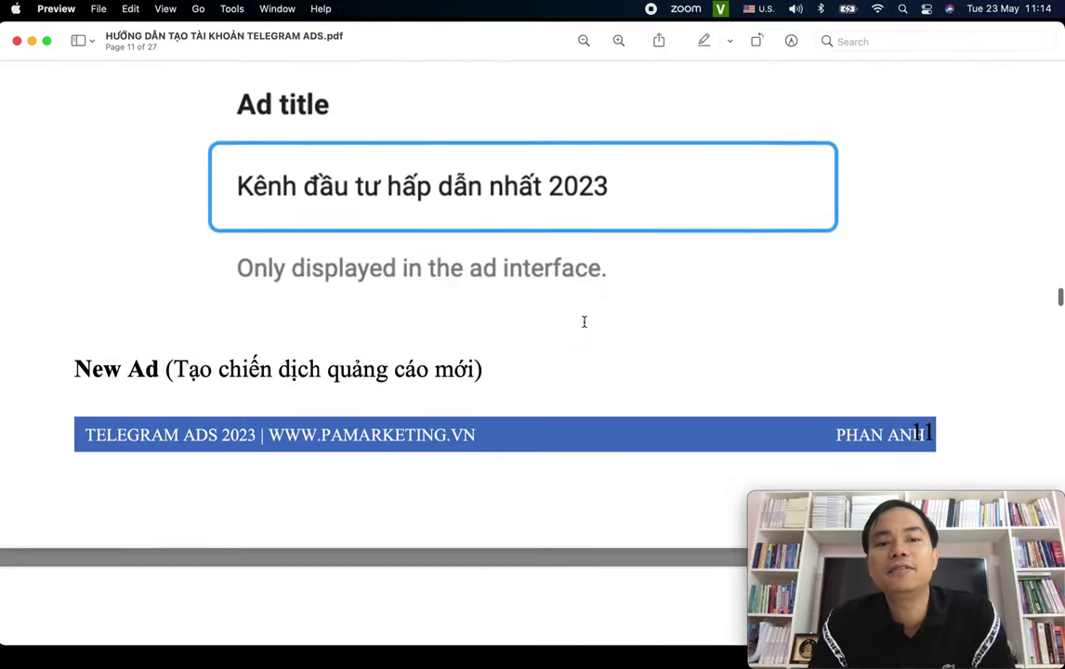
scroll(583, 321, down, 15)
scroll(584, 321, down, 15)
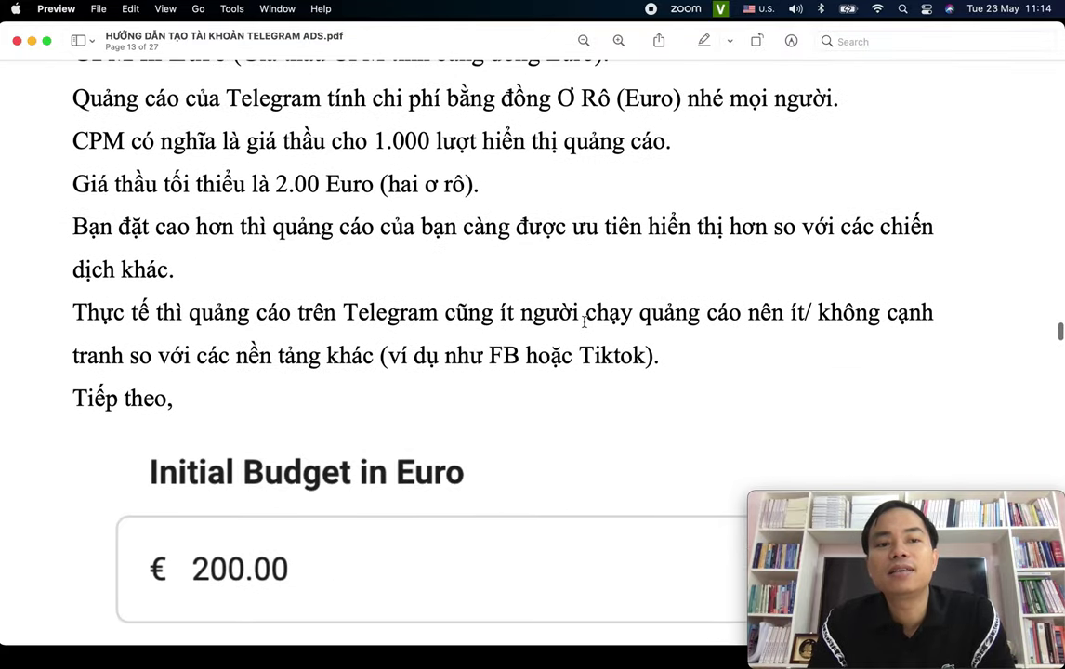
scroll(583, 322, down, 5)
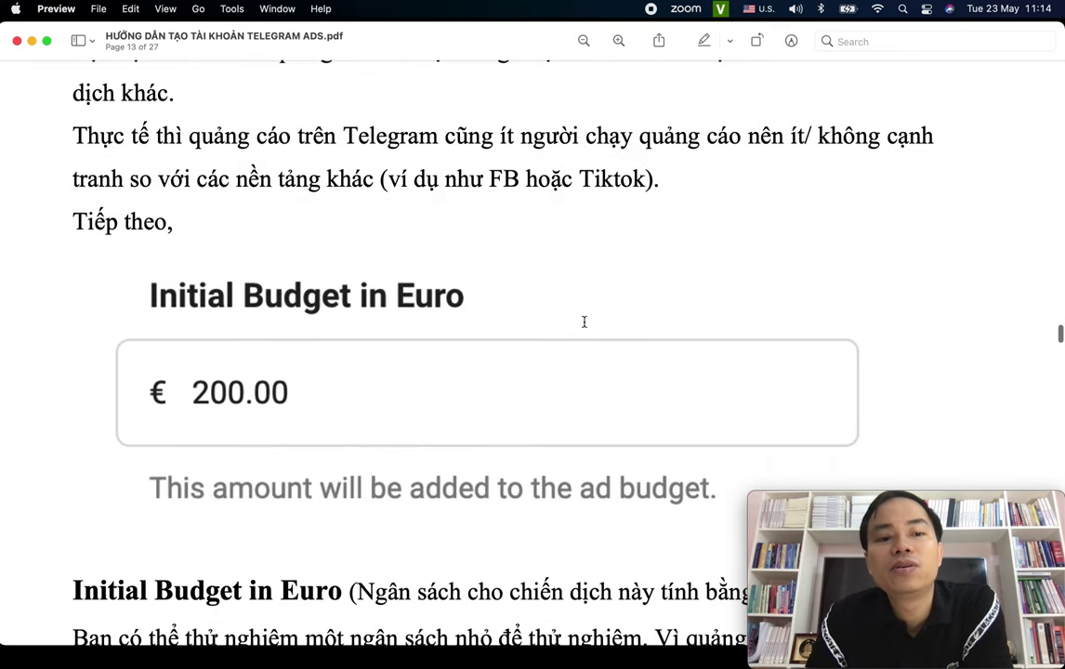
scroll(583, 321, down, 10)
scroll(584, 321, down, 5)
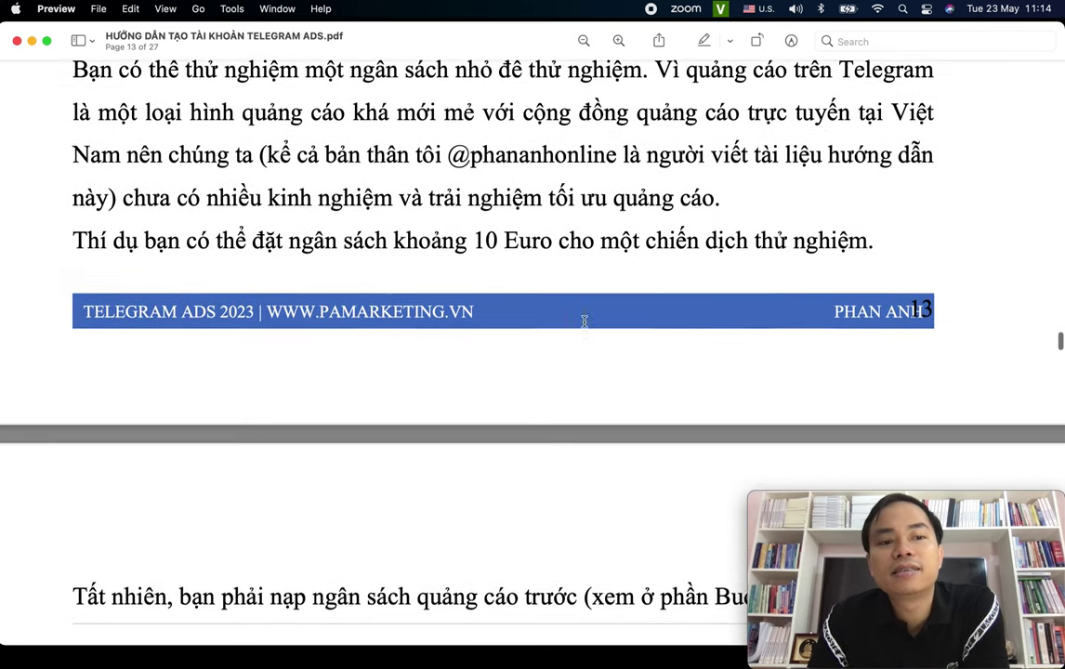
scroll(583, 321, down, 12)
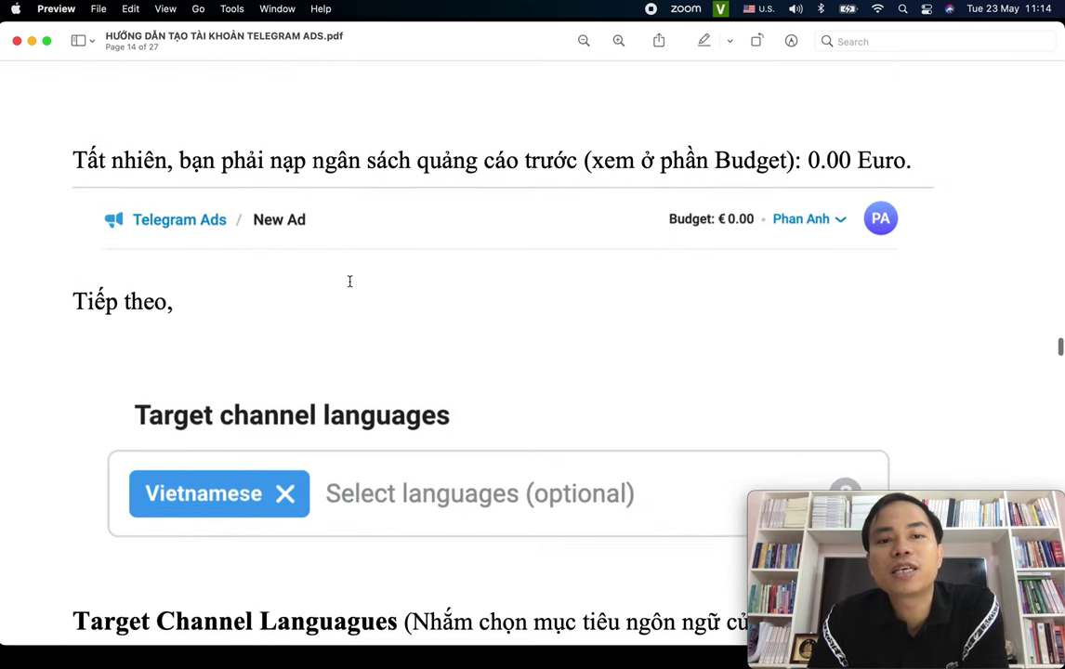
scroll(357, 264, down, 3)
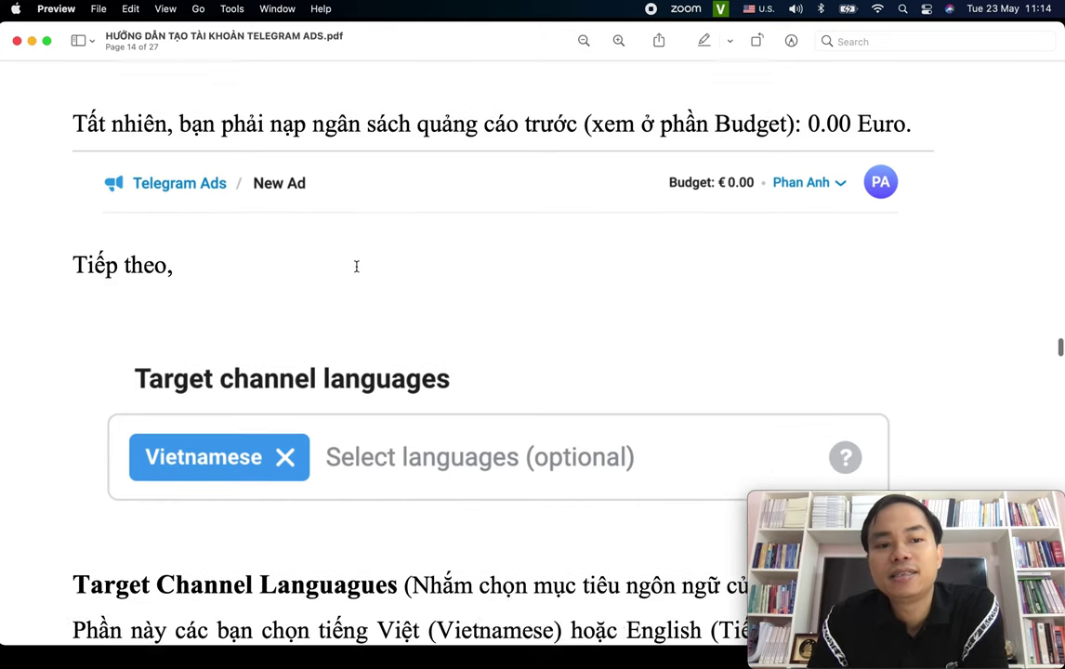
scroll(357, 264, up, 2)
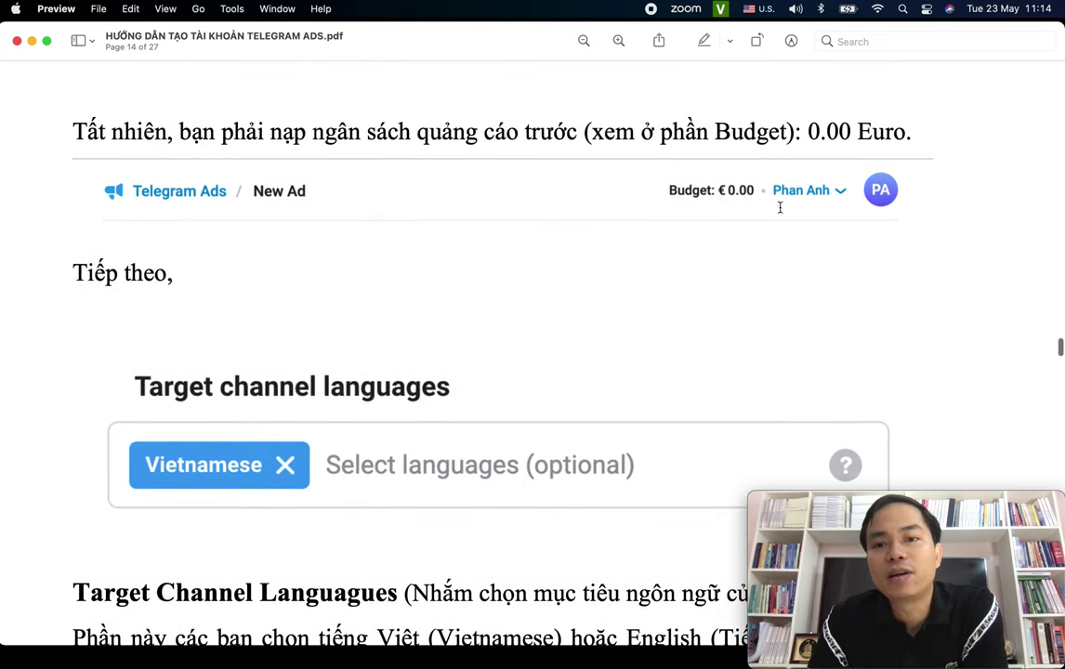
Review the guide's explanations of Target Channel Languages, Target Topics and Target Specific channels
scroll(670, 287, down, 20)
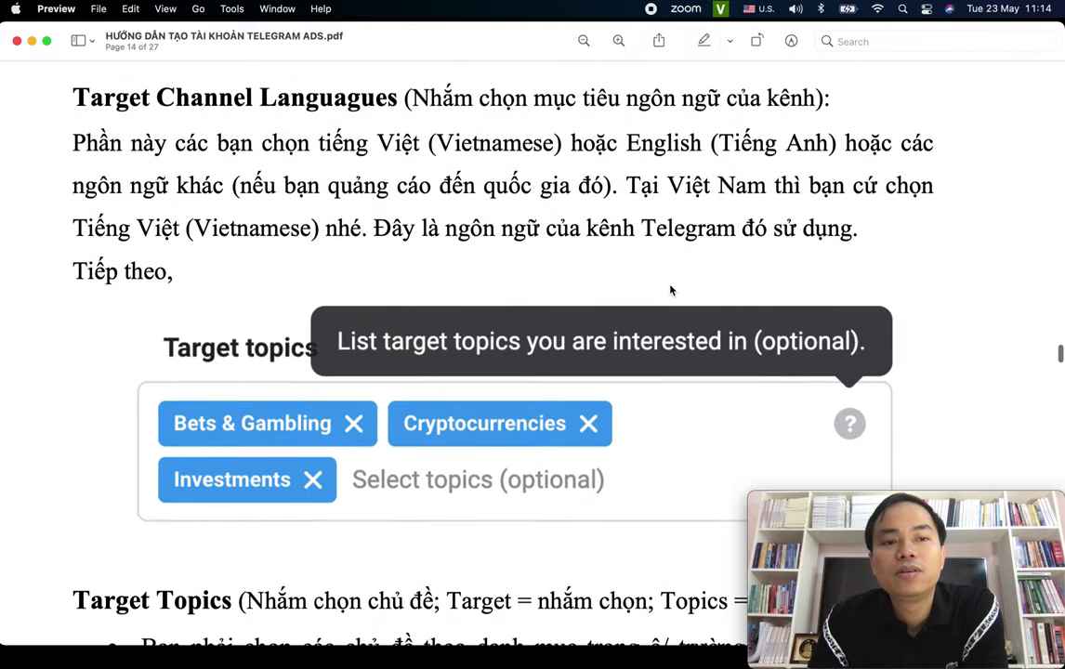
scroll(670, 285, down, 14)
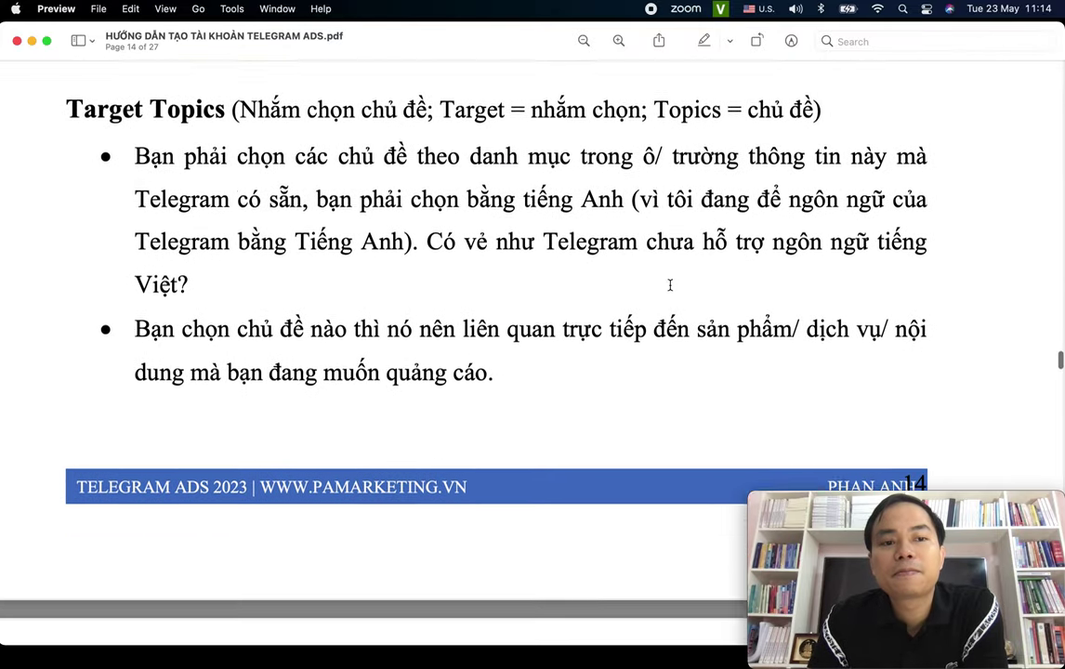
scroll(670, 285, down, 20)
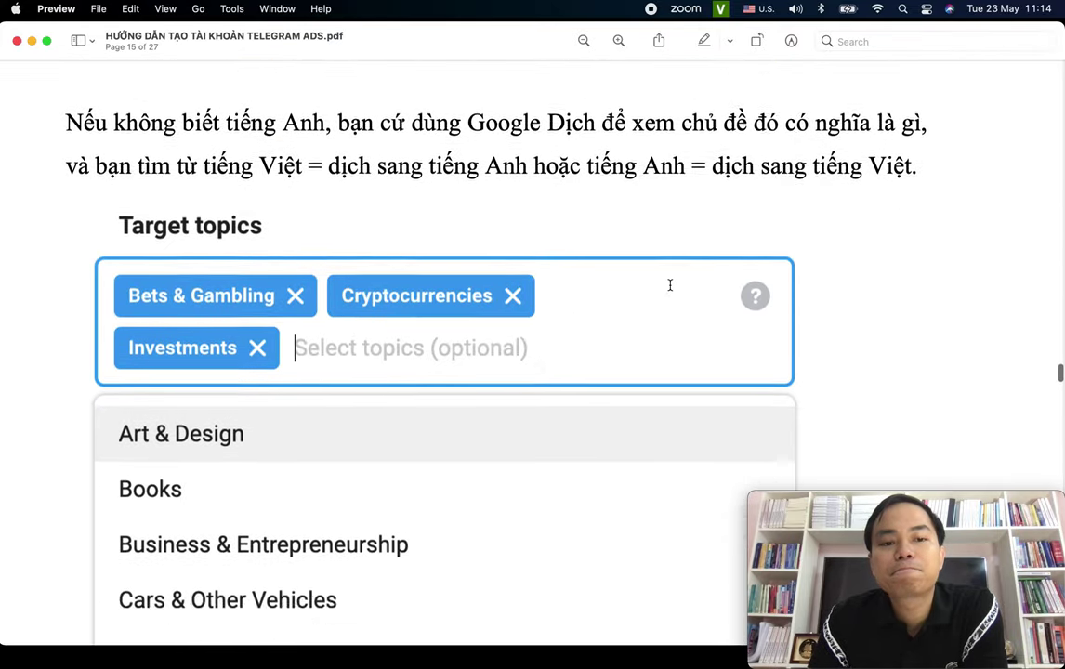
scroll(670, 285, down, 20)
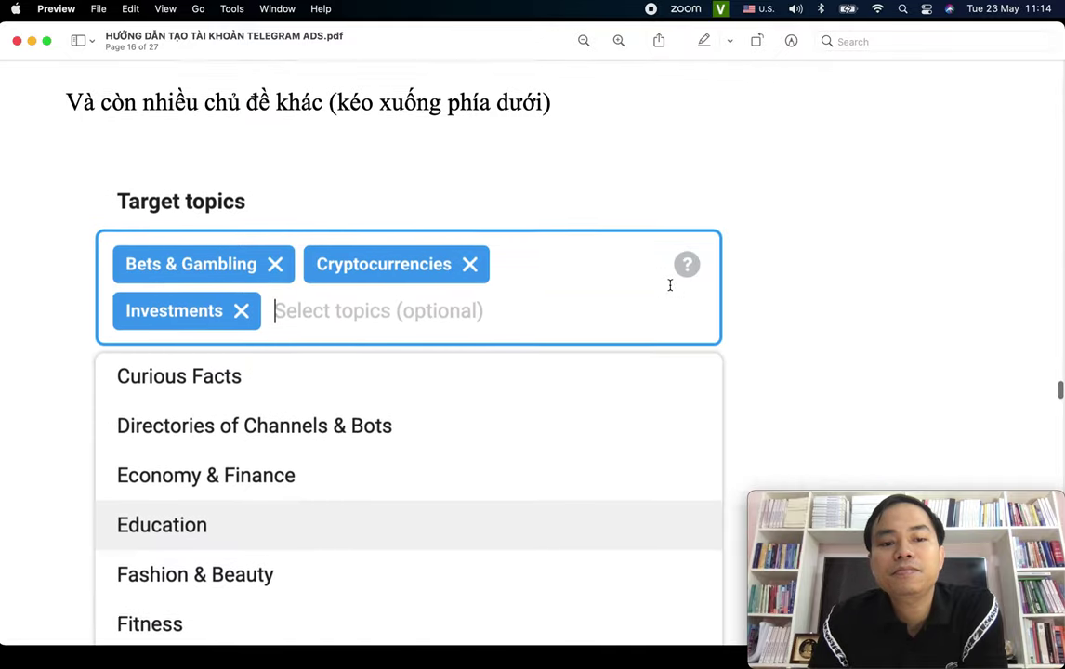
scroll(670, 285, down, 20)
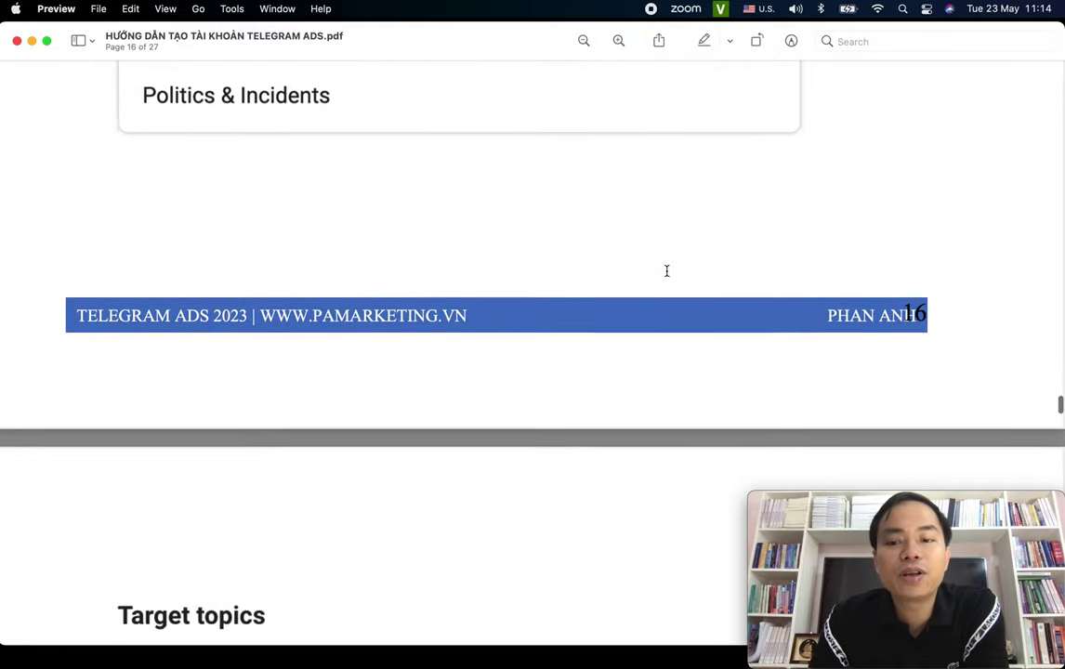
scroll(666, 271, down, 20)
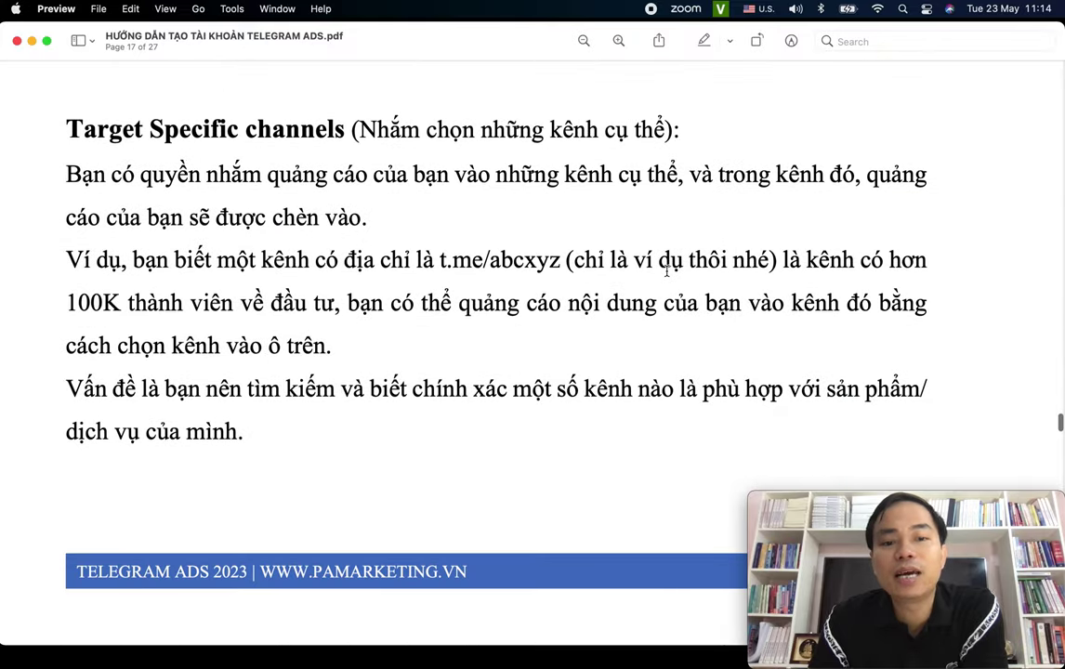
Read the guide's notes on Exclude topics, Exclude specific channels and Other information
scroll(666, 271, down, 20)
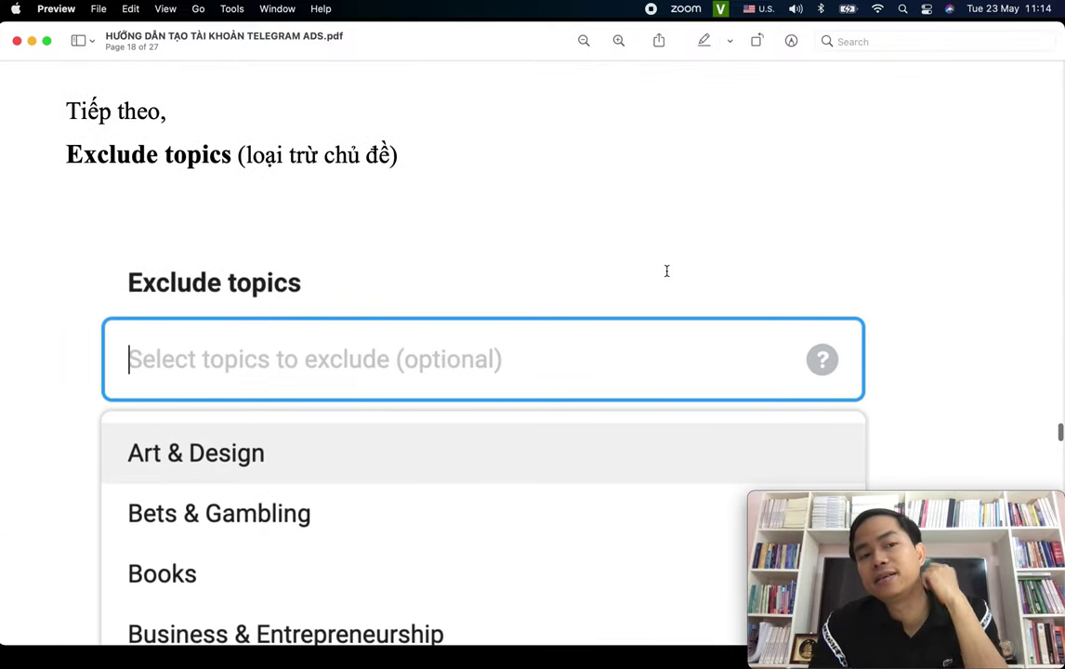
scroll(666, 276, down, 20)
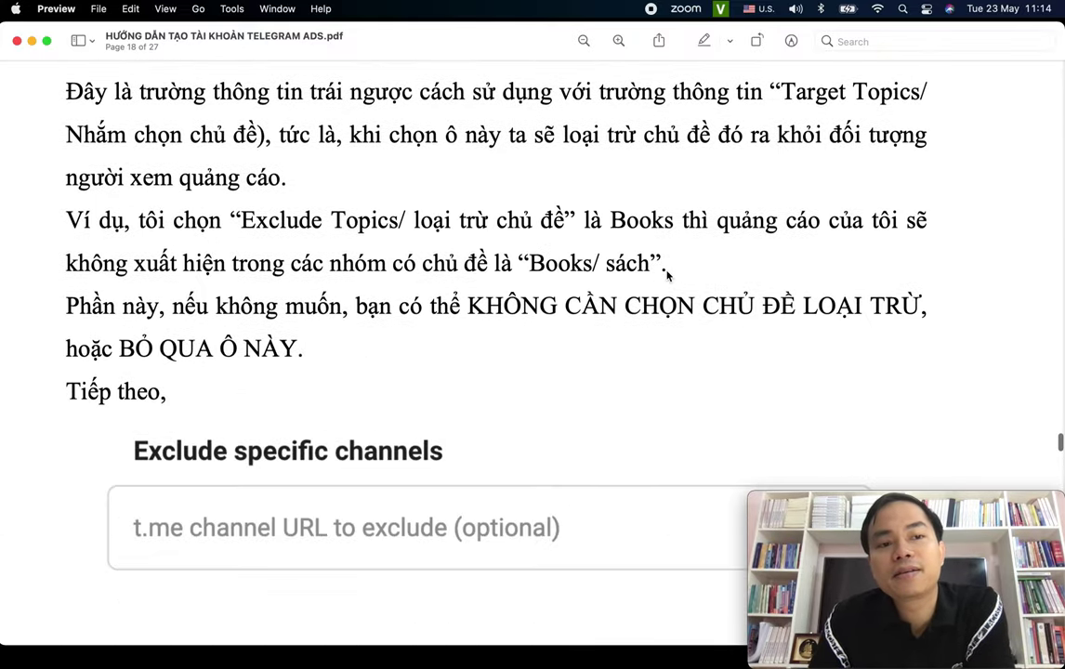
scroll(666, 276, down, 20)
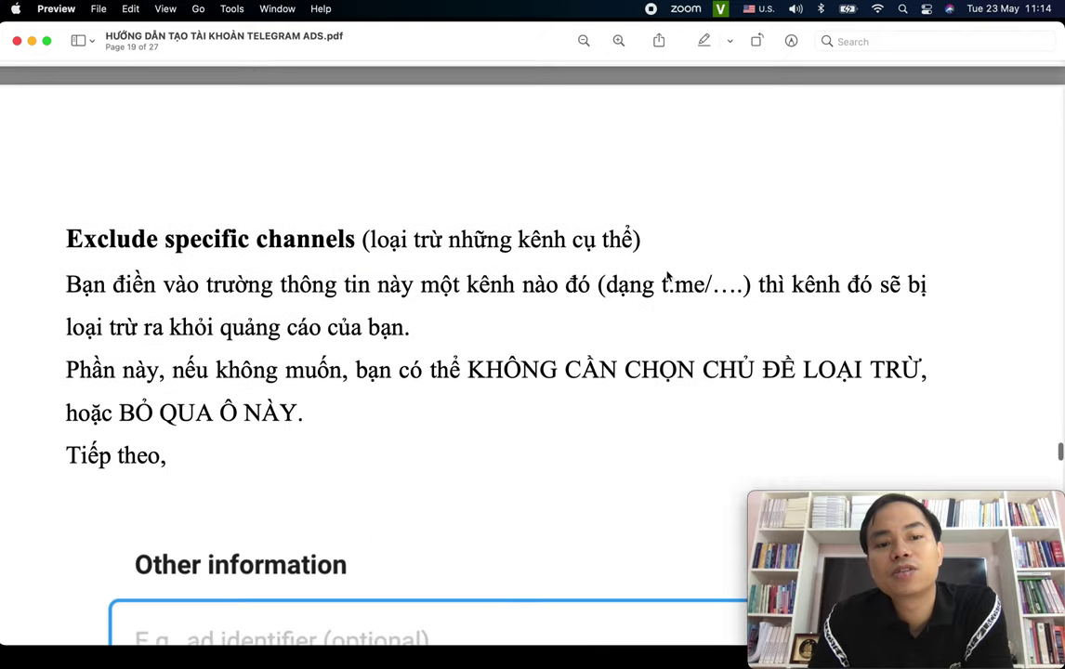
scroll(666, 276, down, 20)
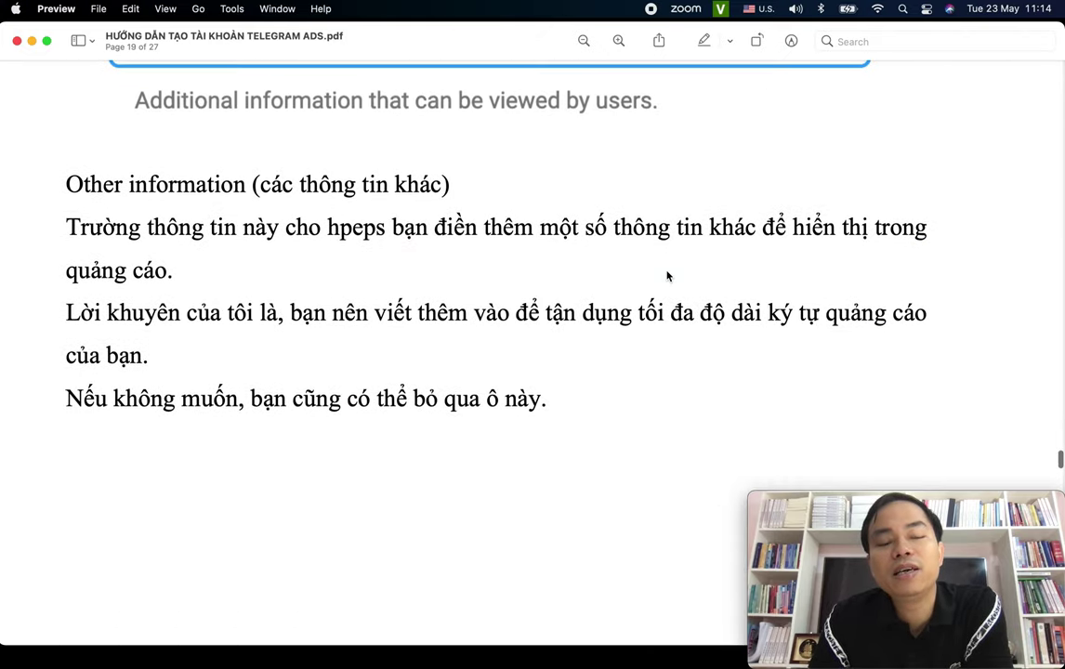
Examine the guide's sample of a completed ad campaign and its instructions for accepting the terms and creating the ad
scroll(667, 276, down, 20)
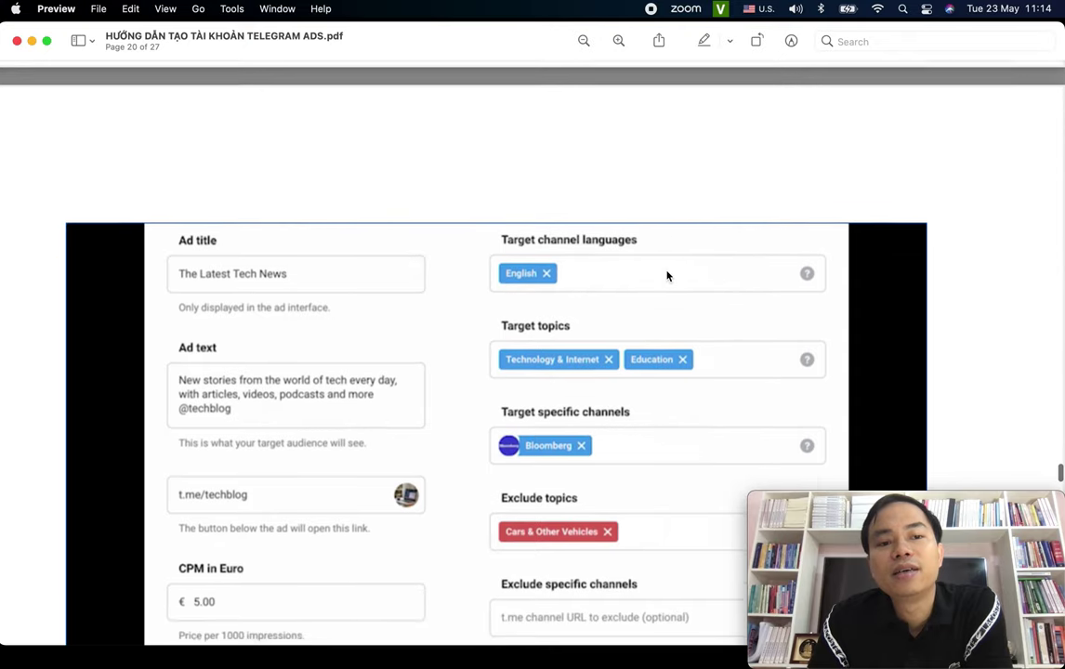
scroll(667, 276, down, 10)
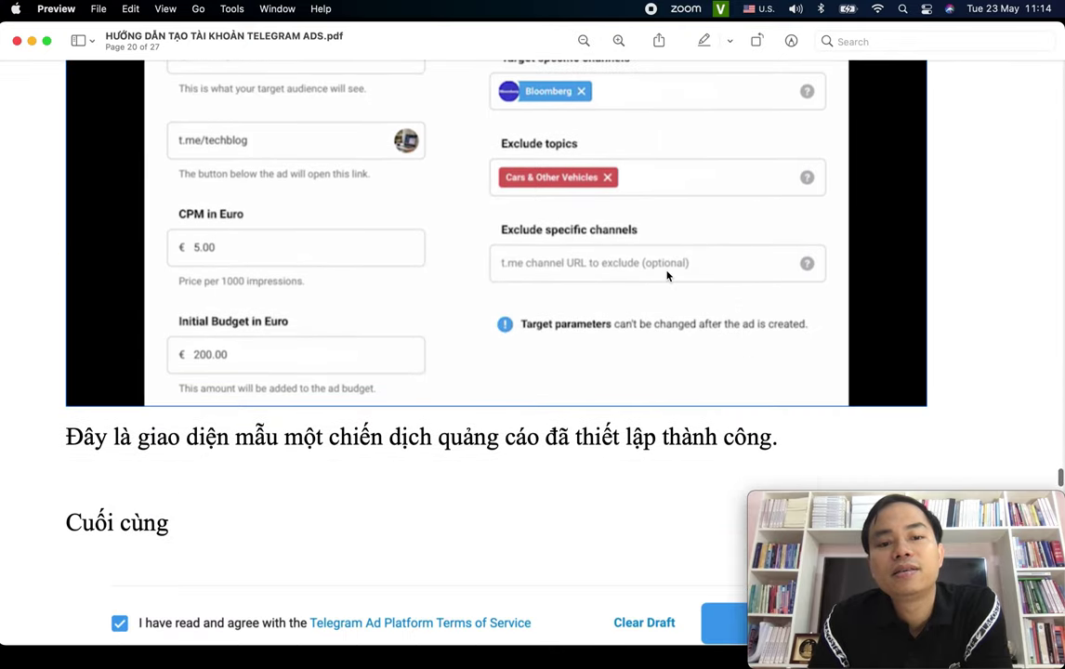
scroll(666, 276, down, 7)
scroll(666, 276, down, 13)
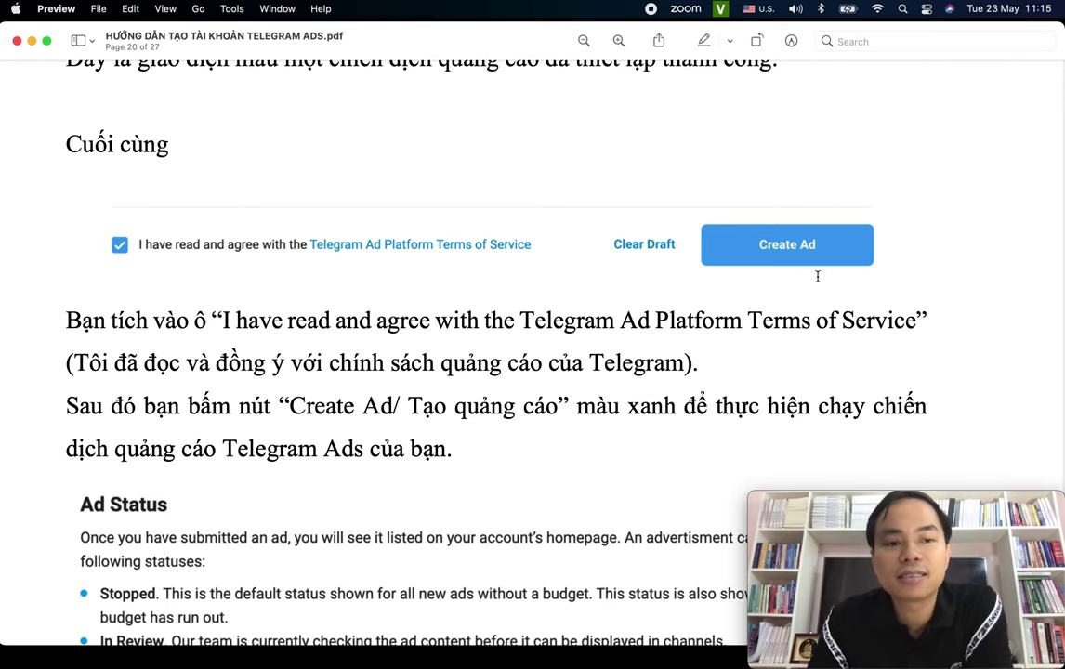
Read the Ad Status list in the guide, covering Stopped, In Review, Declined, Active and On Hold
scroll(717, 340, down, 18)
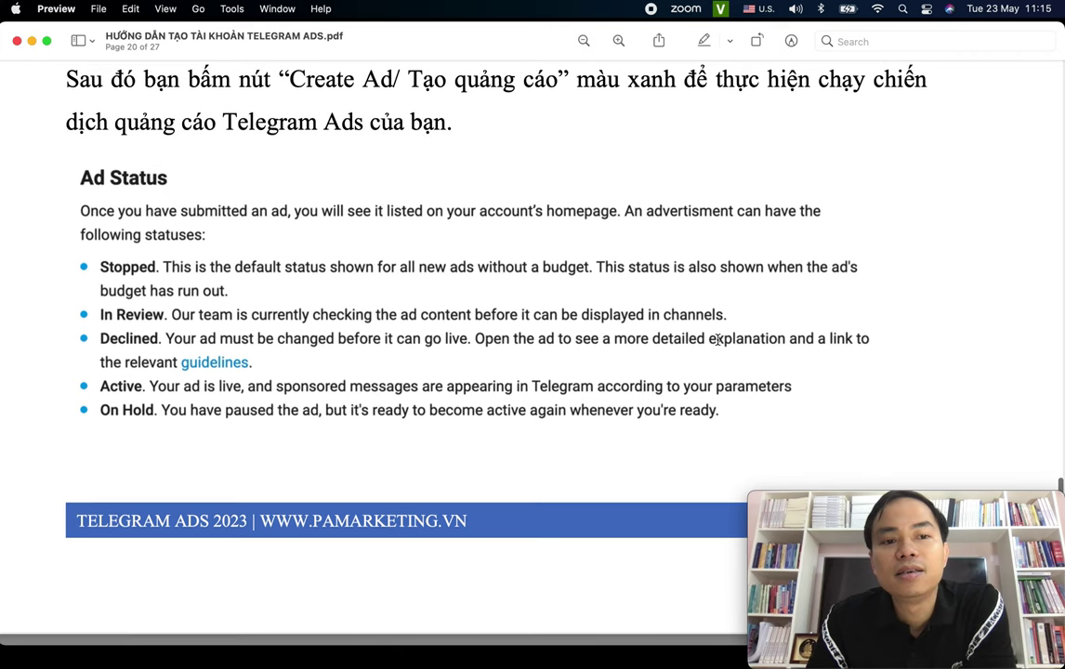
scroll(718, 339, down, 7)
scroll(428, 254, up, 7)
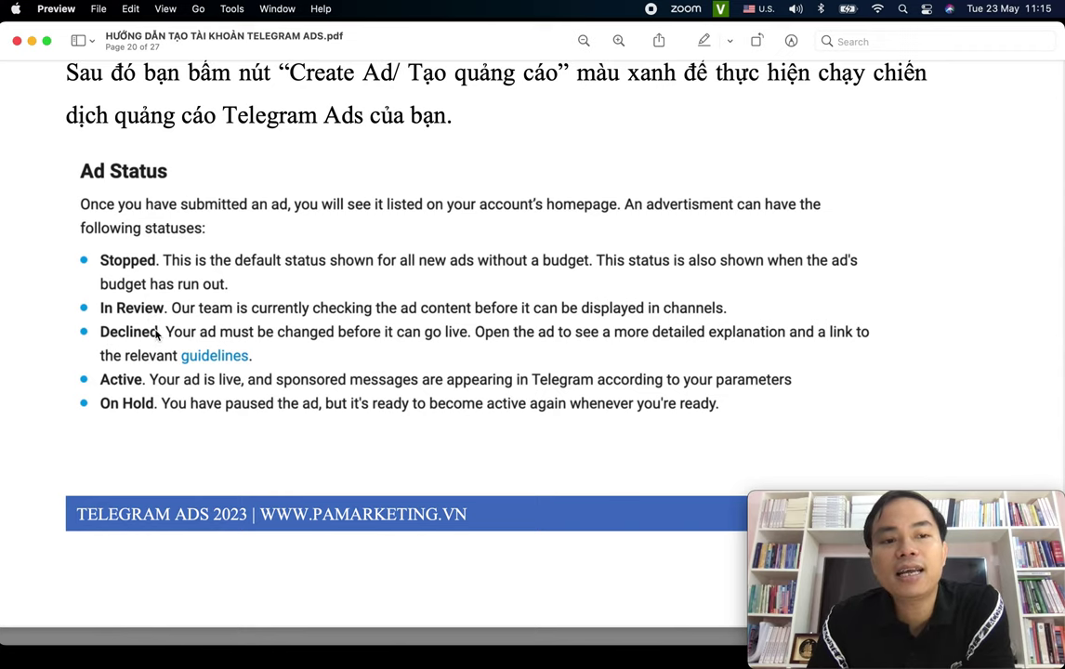
scroll(264, 445, down, 15)
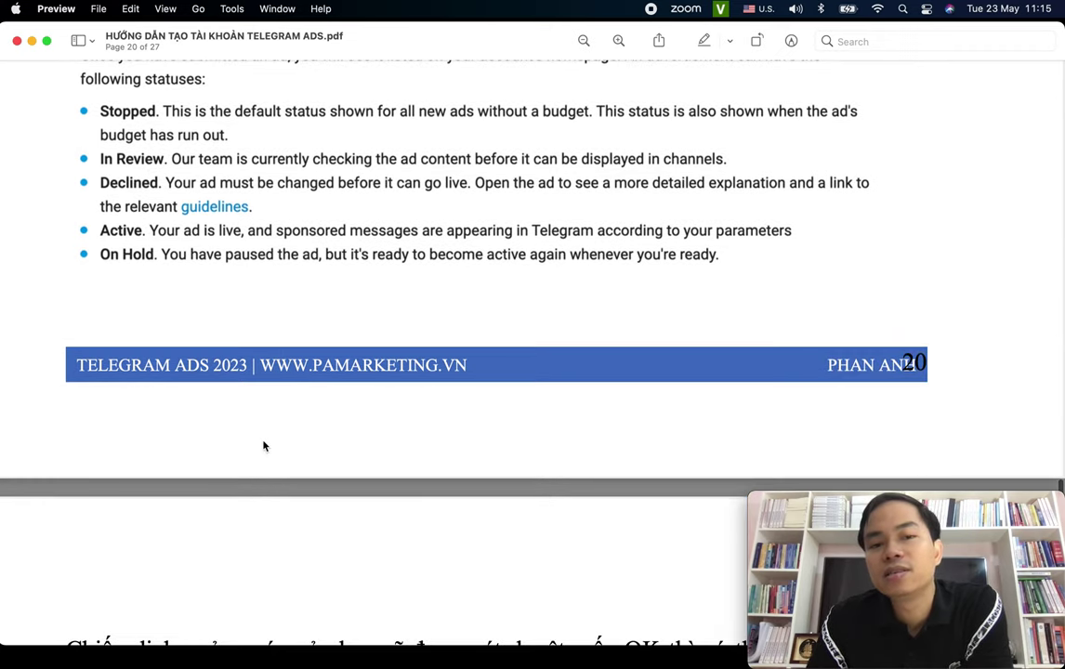
Review the guide's note on ad approval and section III on measuring and evaluating Telegram Ads campaigns
scroll(263, 446, down, 4)
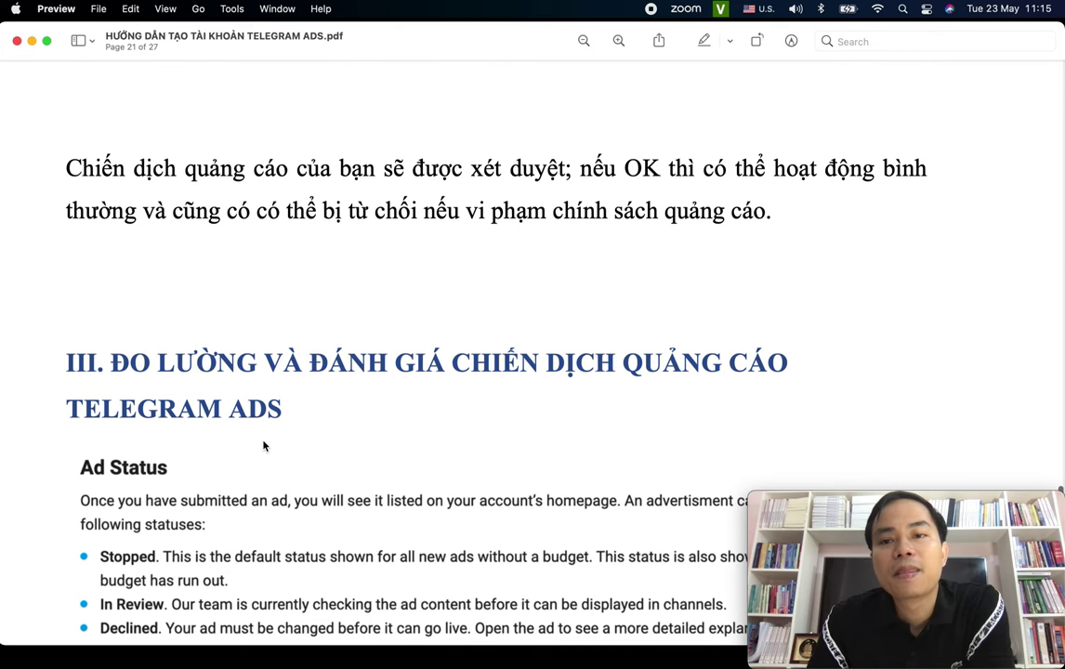
scroll(263, 446, down, 5)
scroll(264, 446, down, 3)
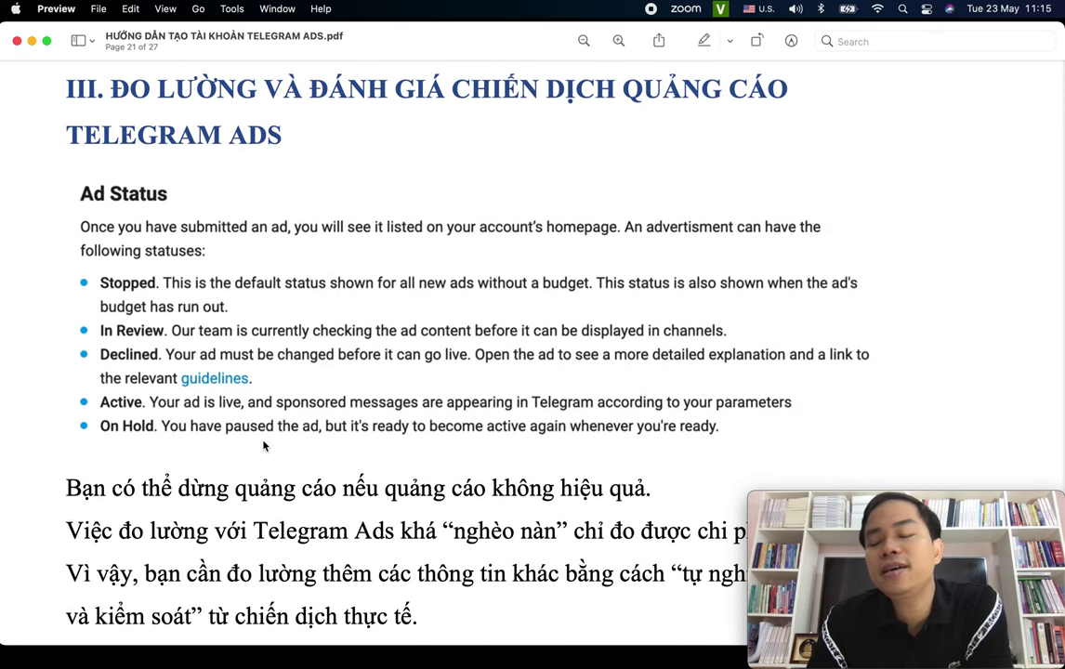
scroll(263, 446, down, 5)
scroll(264, 446, down, 5)
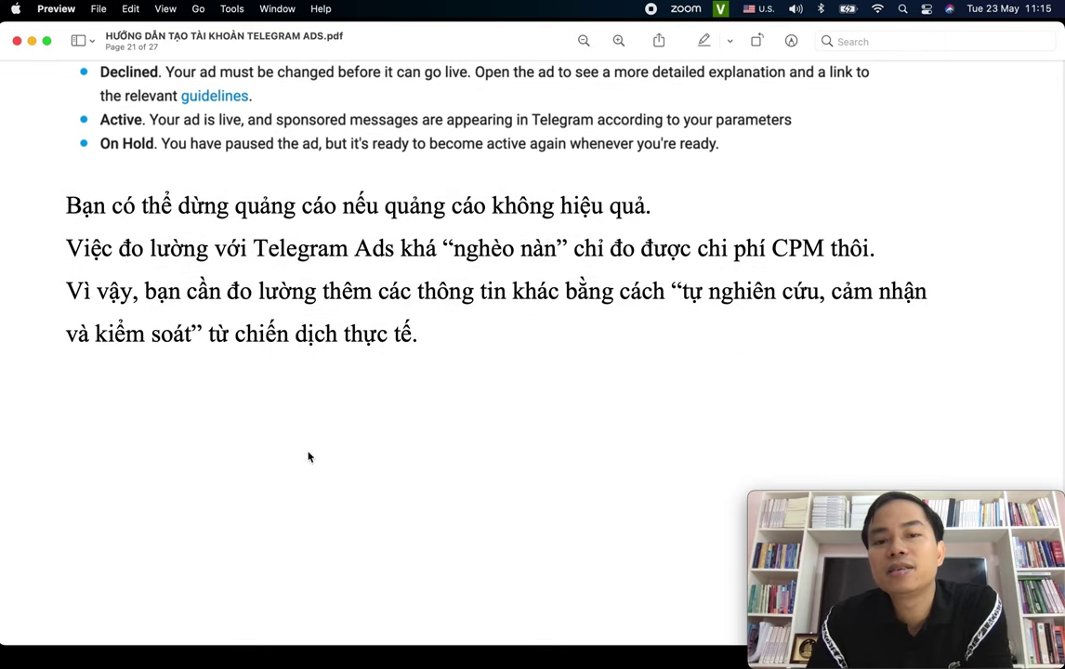
scroll(363, 465, down, 5)
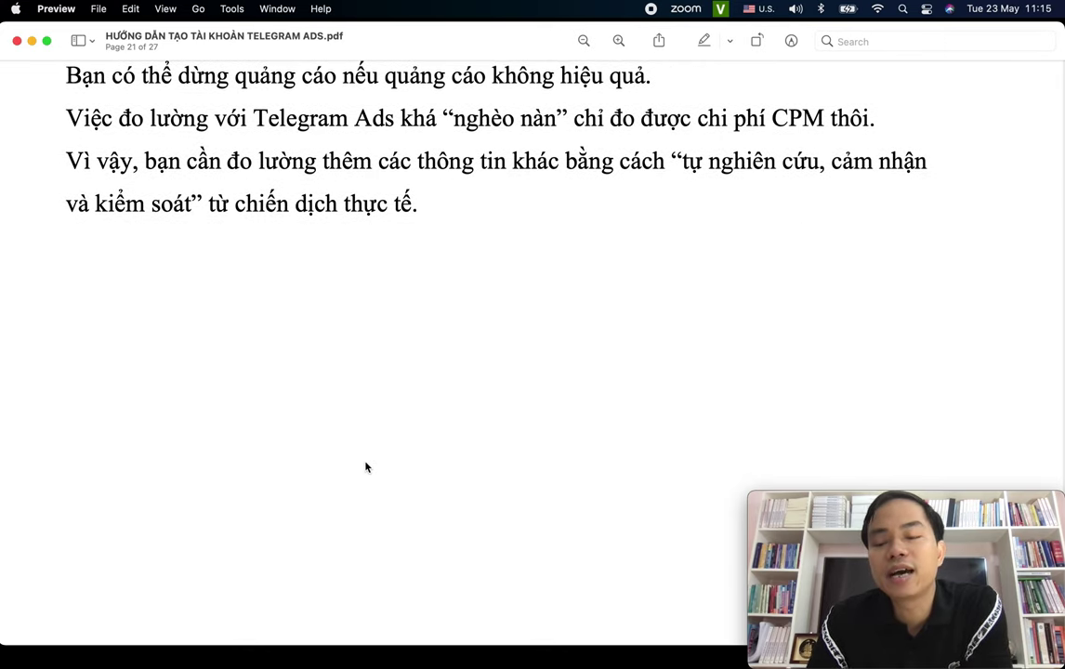
Review the start of section IV on funding Telegram Ads, covering login, confirmation in Telegram and the Budget page
scroll(365, 467, down, 15)
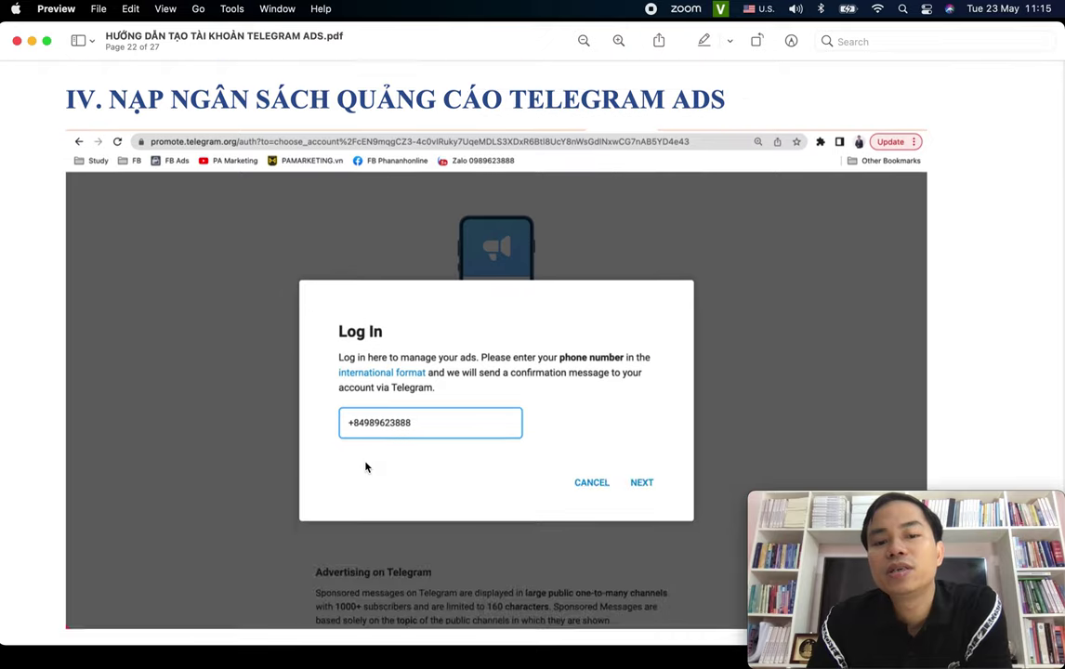
scroll(536, 351, down, 8)
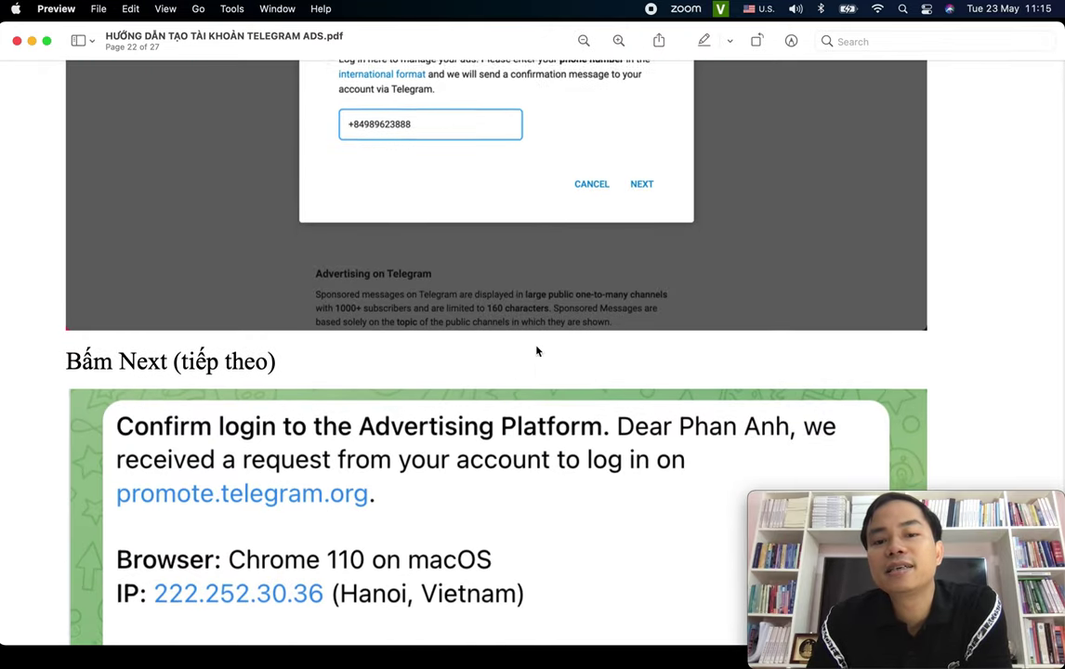
scroll(536, 351, down, 10)
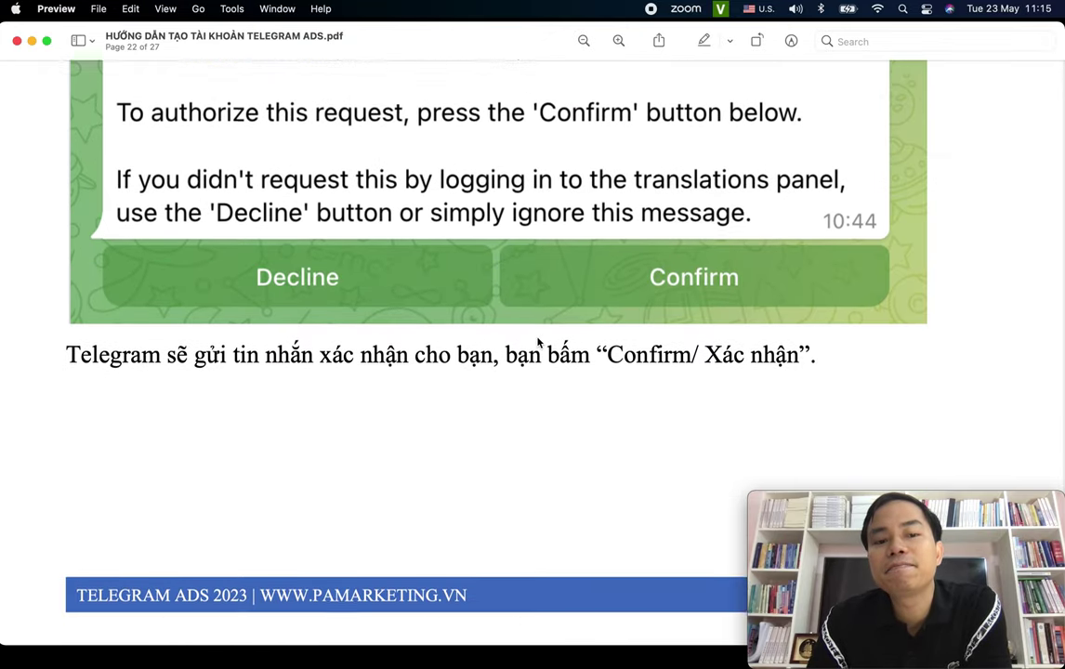
scroll(537, 342, down, 20)
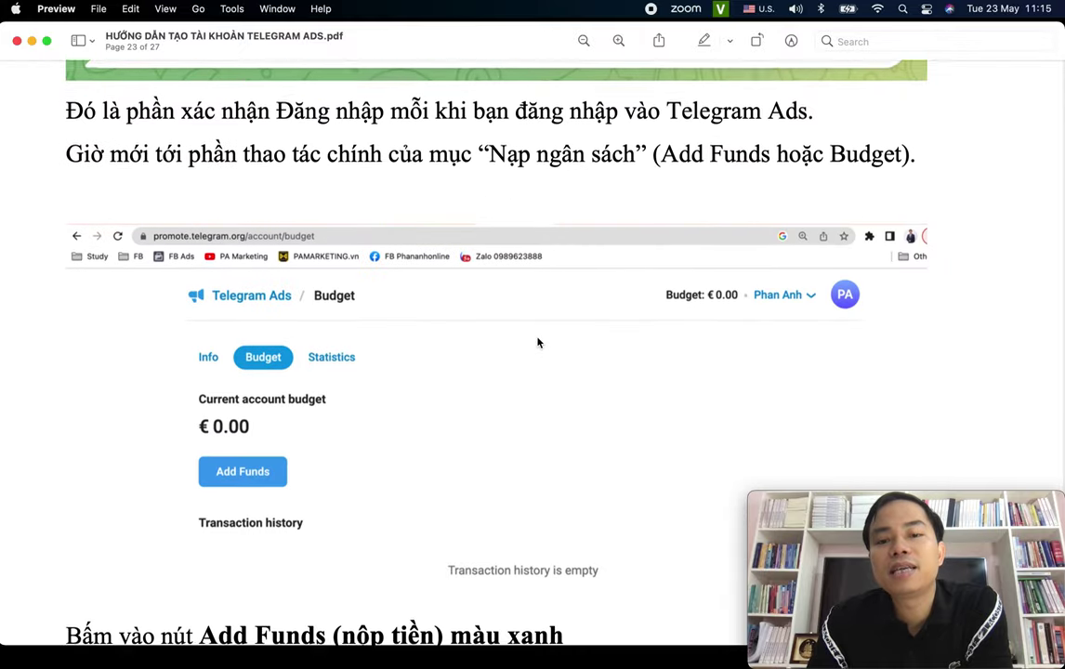
Examine the guide's Add Funds form, covering the Contact Info and Advertising Plan fields
scroll(537, 343, down, 15)
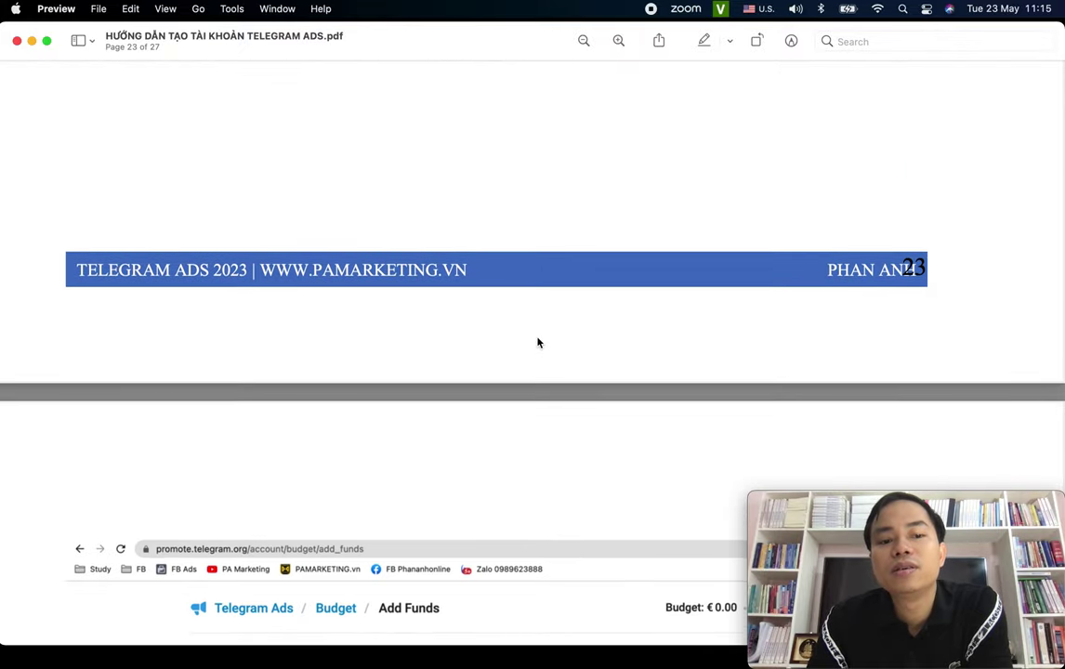
scroll(537, 343, down, 10)
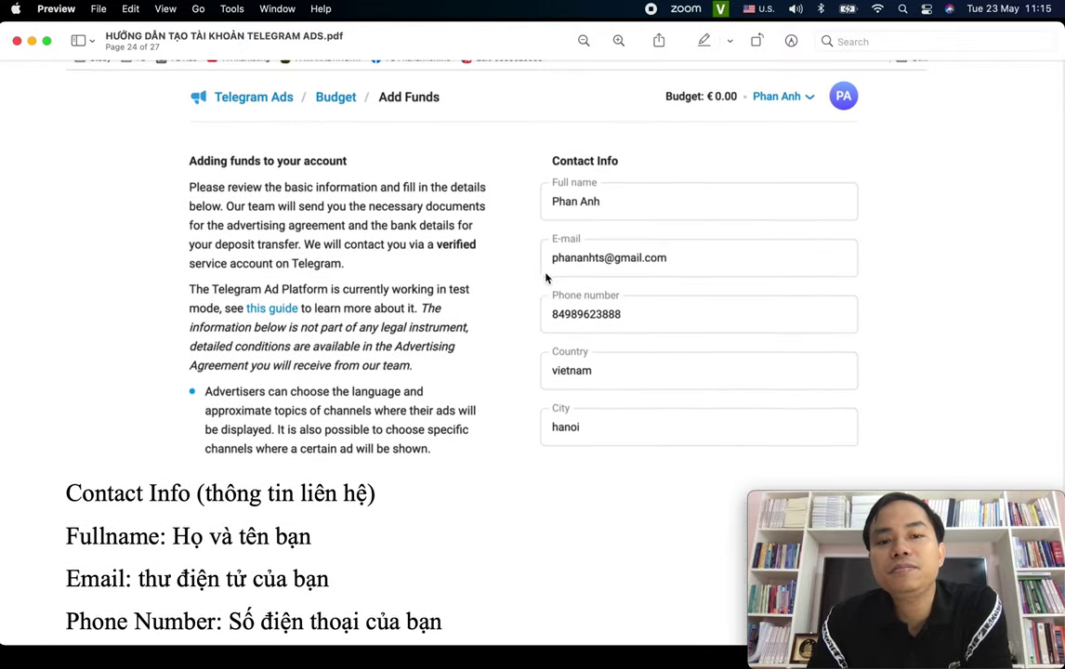
scroll(514, 295, down, 20)
scroll(514, 297, down, 20)
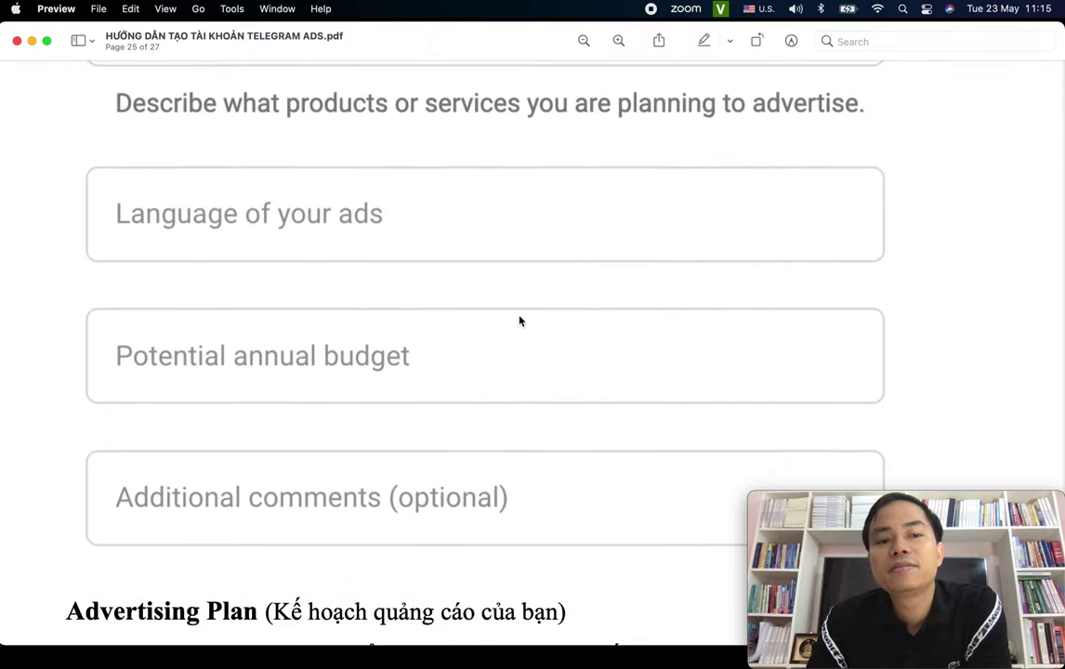
Read the guide's explanations of the Products or services, Language of your ads, Potential annual budget and Additional comments fields
scroll(519, 321, down, 6)
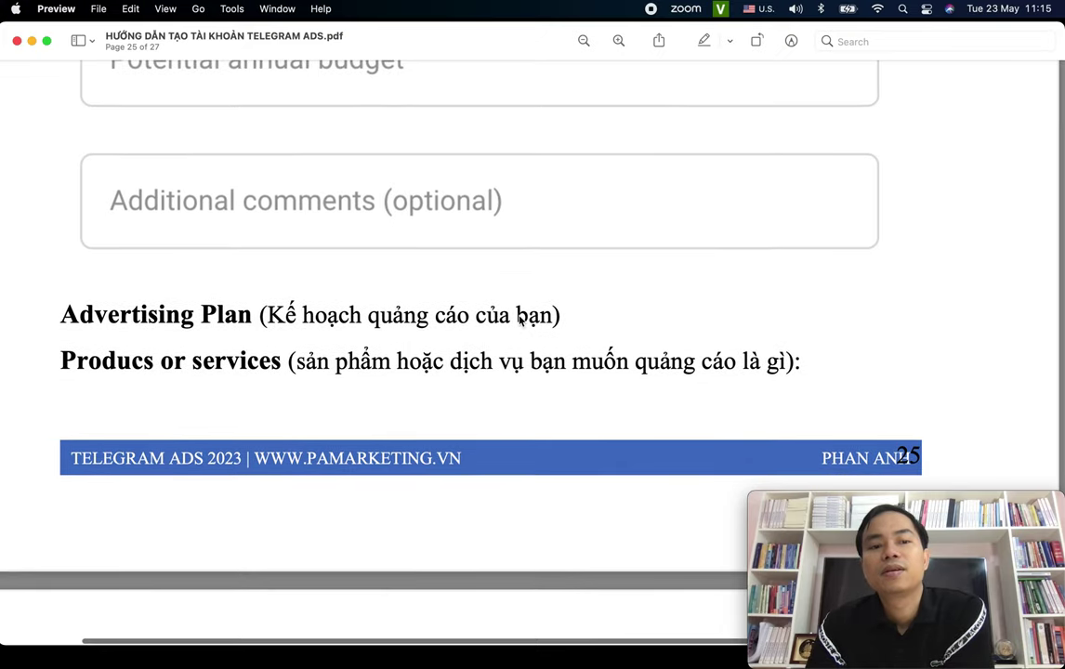
scroll(520, 318, down, 14)
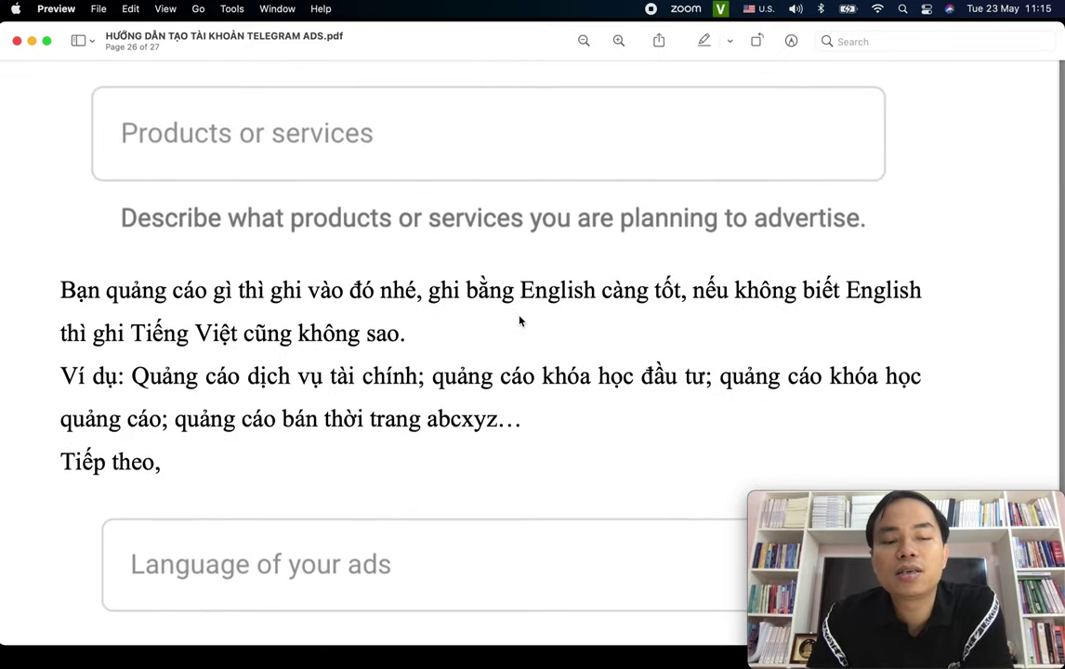
scroll(520, 321, down, 7)
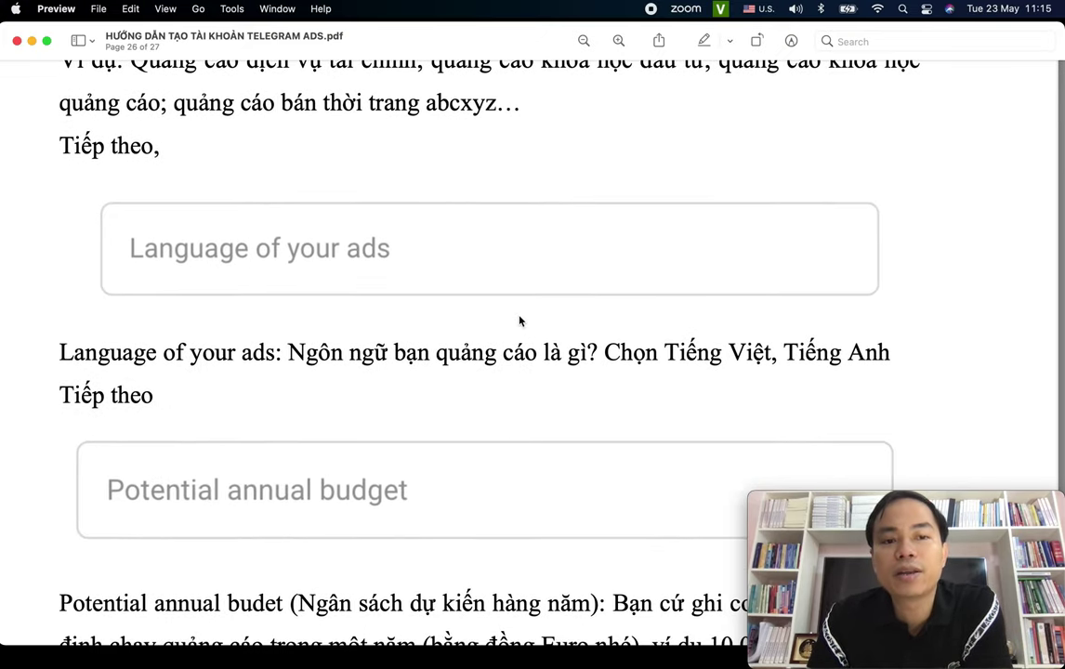
scroll(520, 320, down, 8)
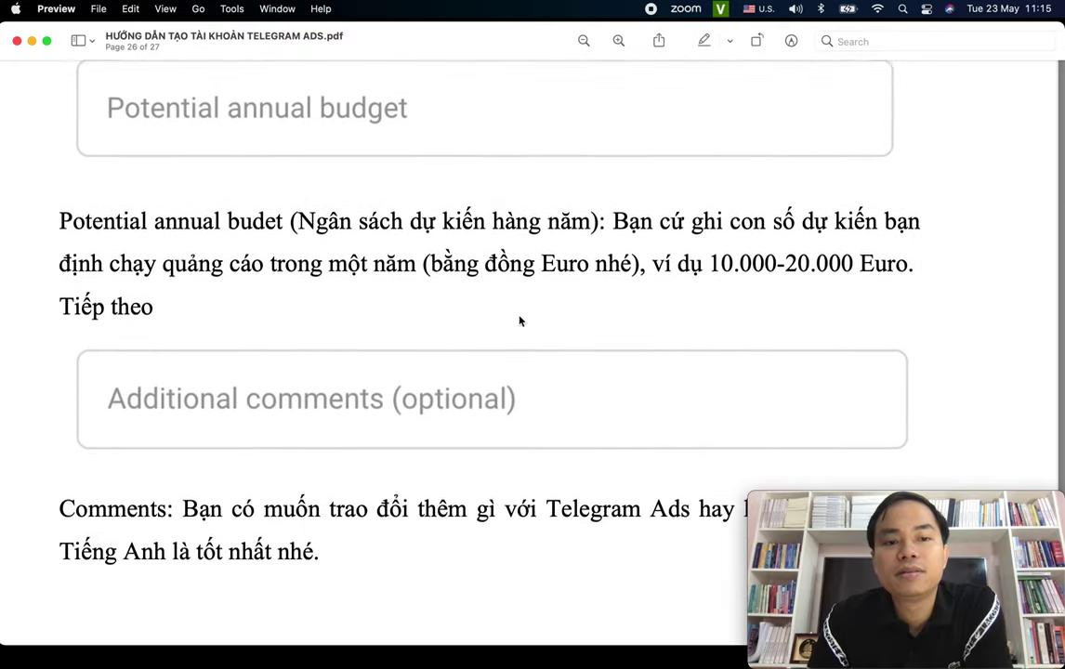
Return to the guide's Add Funds form and review it from Contact Info through Advertiser type and Advertising plans to Send Request
scroll(520, 320, up, 20)
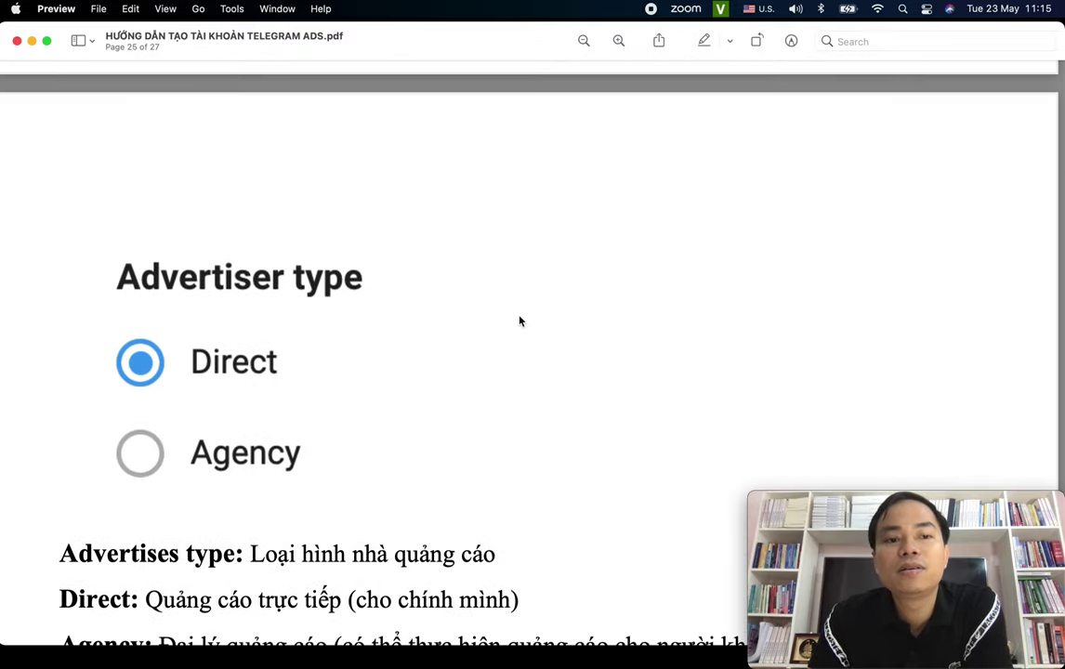
scroll(519, 320, up, 15)
scroll(519, 320, up, 12)
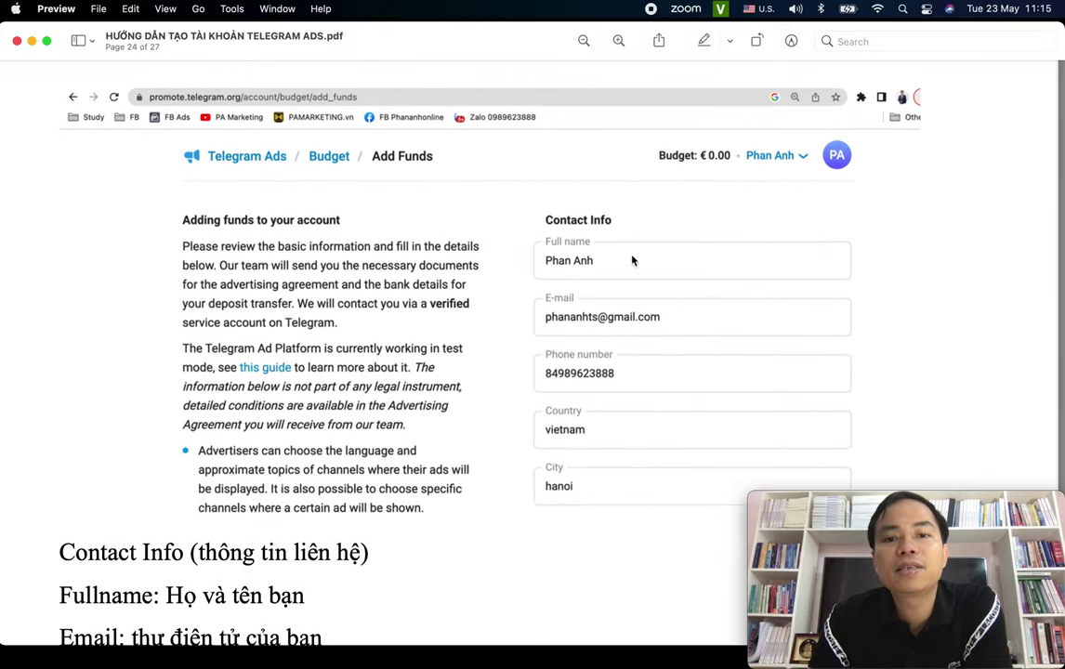
scroll(632, 260, down, 15)
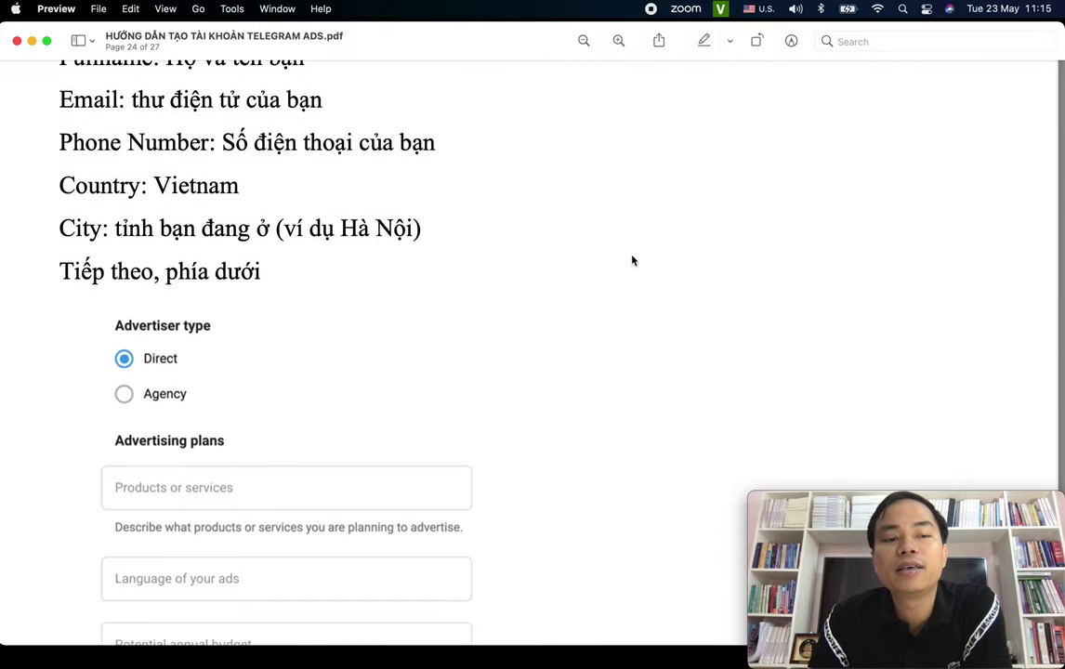
scroll(632, 260, down, 5)
scroll(632, 260, up, 4)
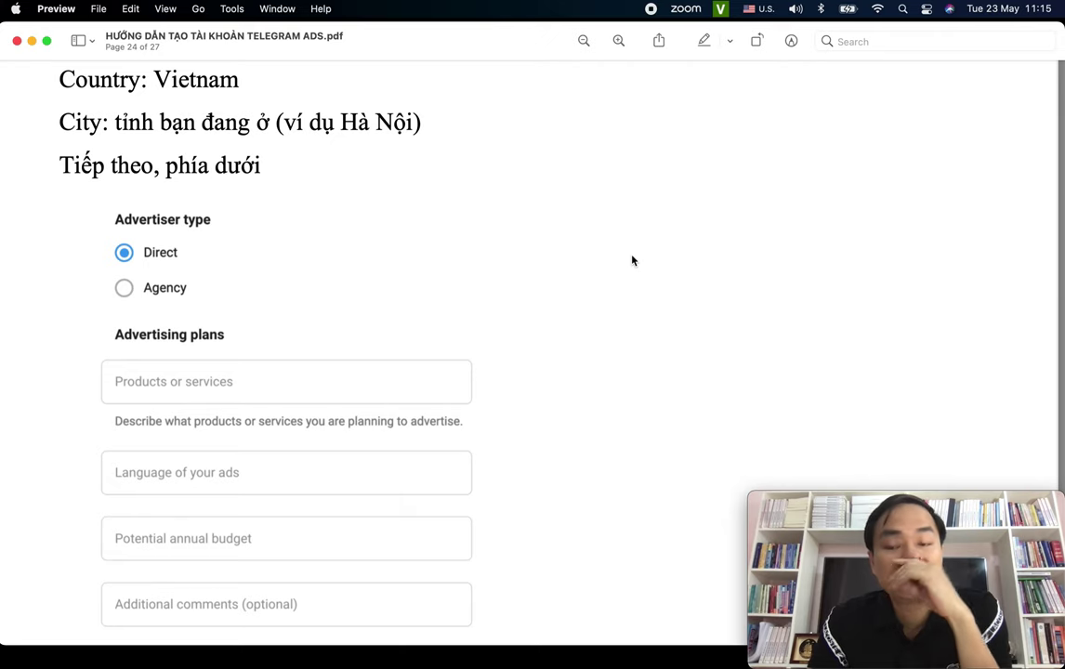
scroll(631, 261, down, 3)
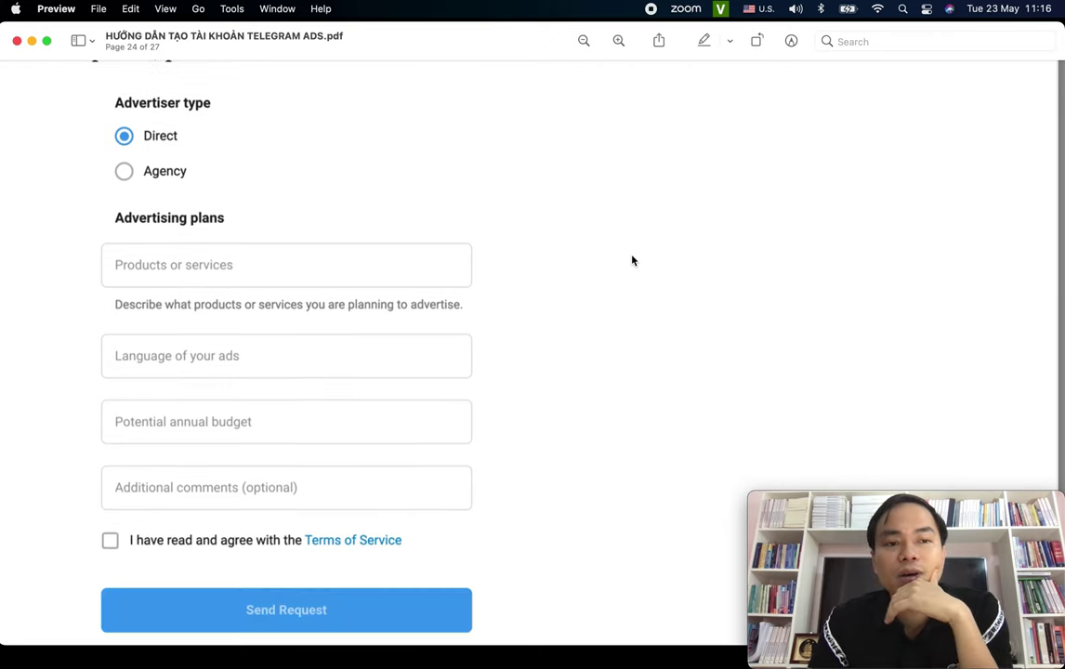
scroll(632, 260, down, 10)
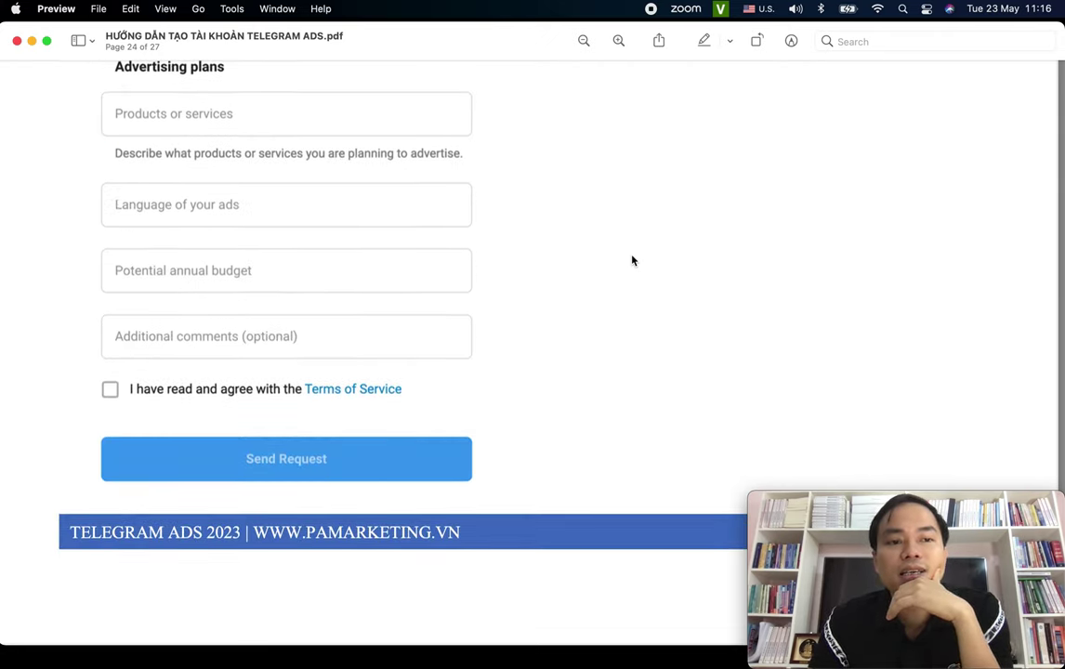
Review the guide's notes on choosing Direct or Agency and on filling in the product, ad language and annual budget
scroll(632, 260, down, 10)
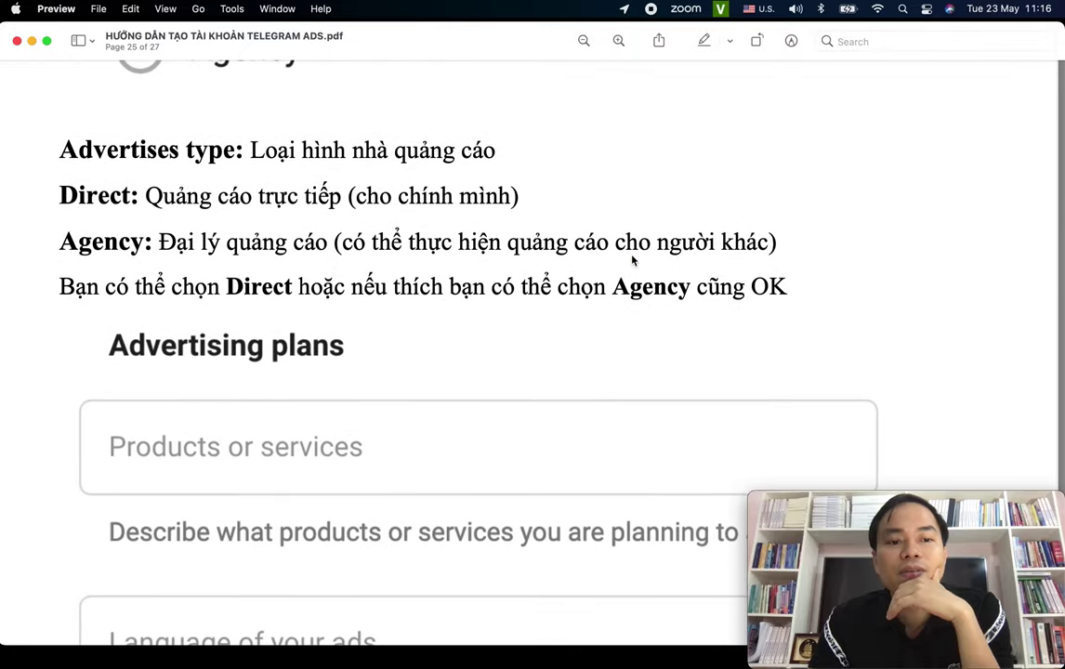
scroll(551, 300, down, 10)
scroll(551, 300, down, 8)
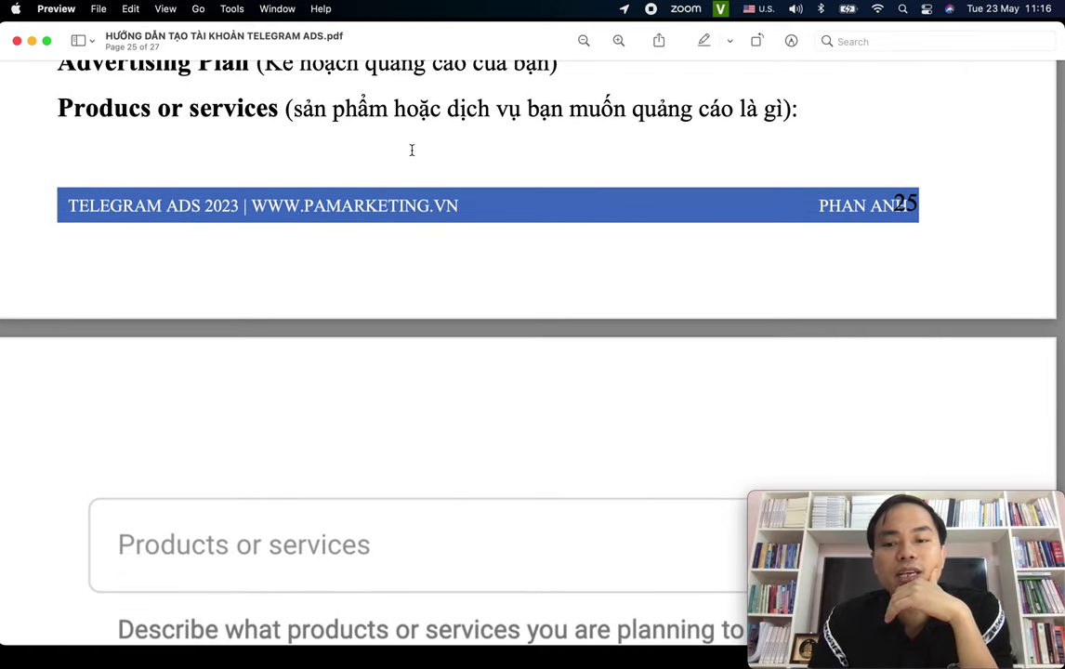
scroll(533, 167, down, 18)
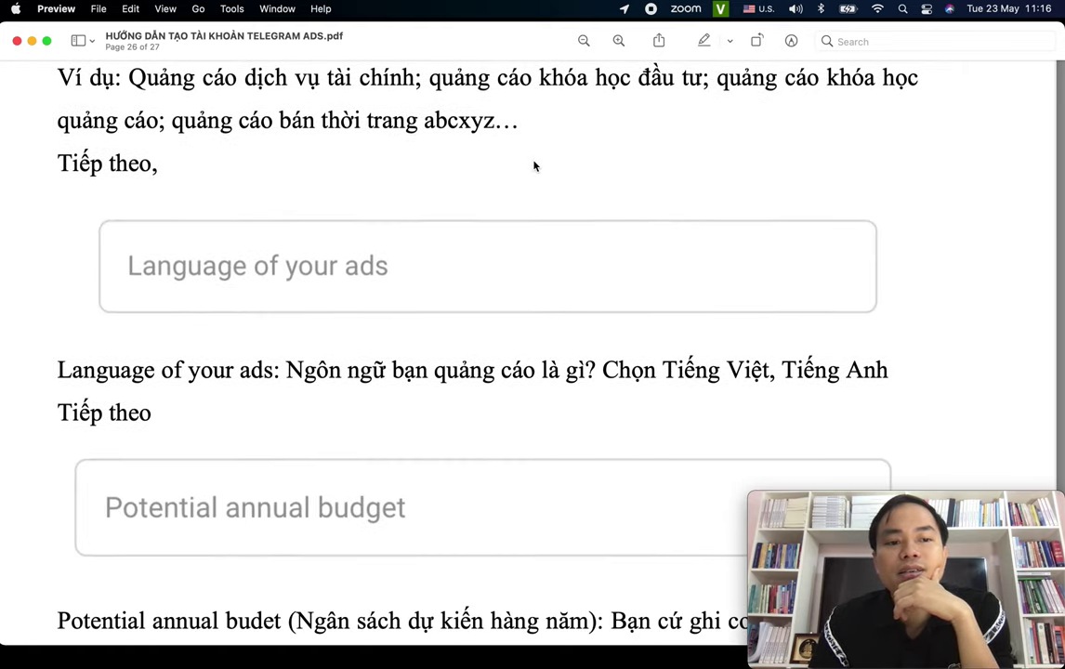
scroll(421, 344, down, 11)
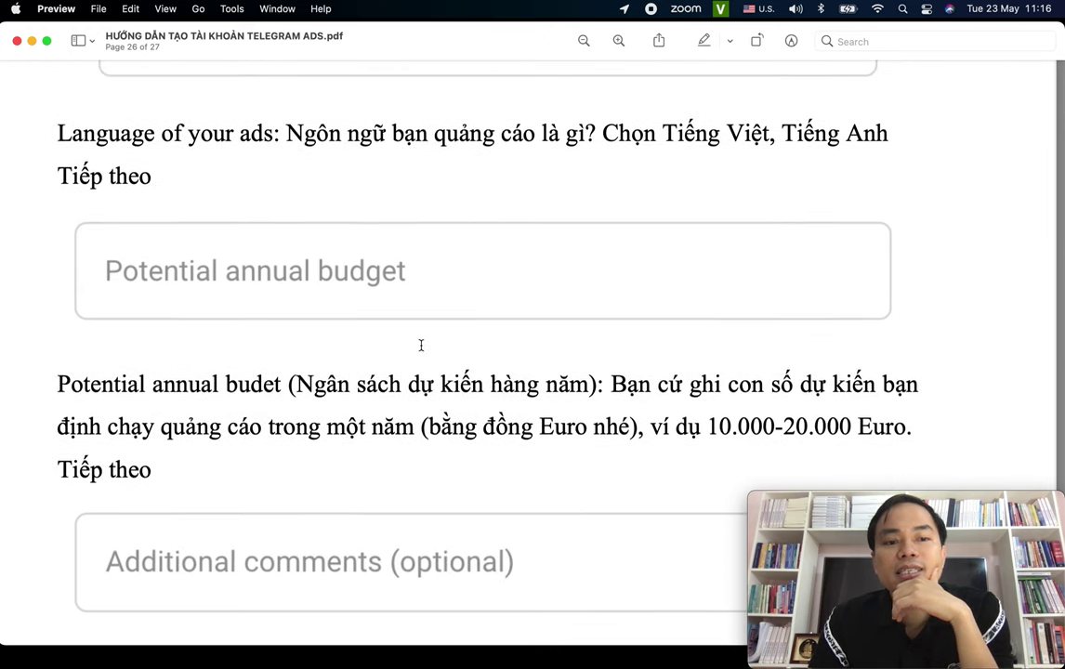